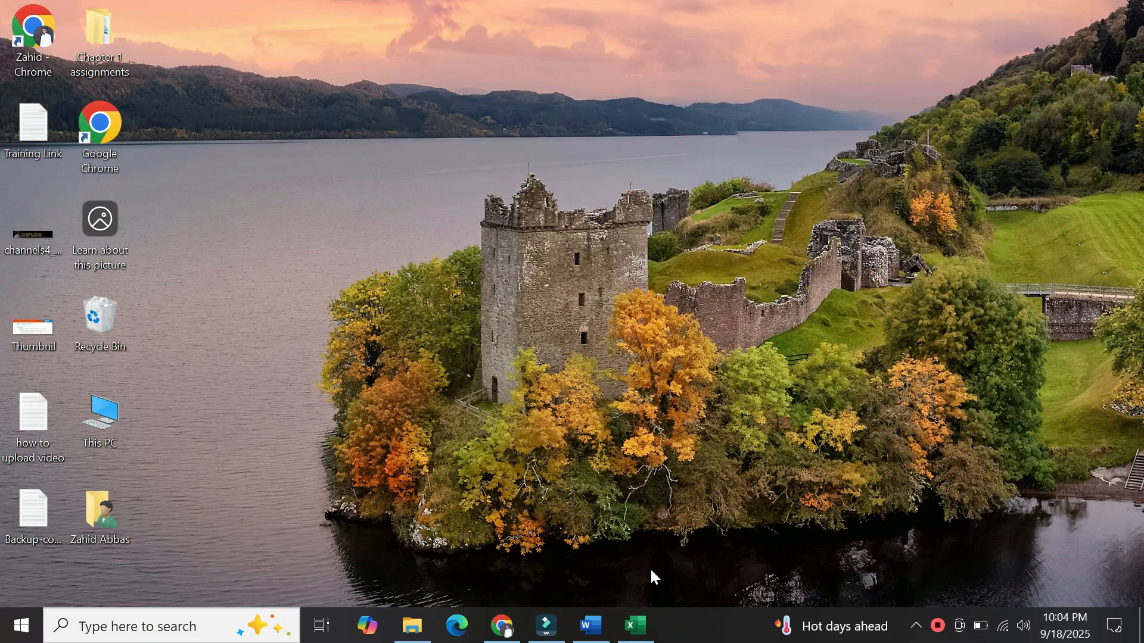
Bring the Tabula Insurance Agency workbook to full screen in Excel, showing its Documentation sheet.
left_click(636, 636)
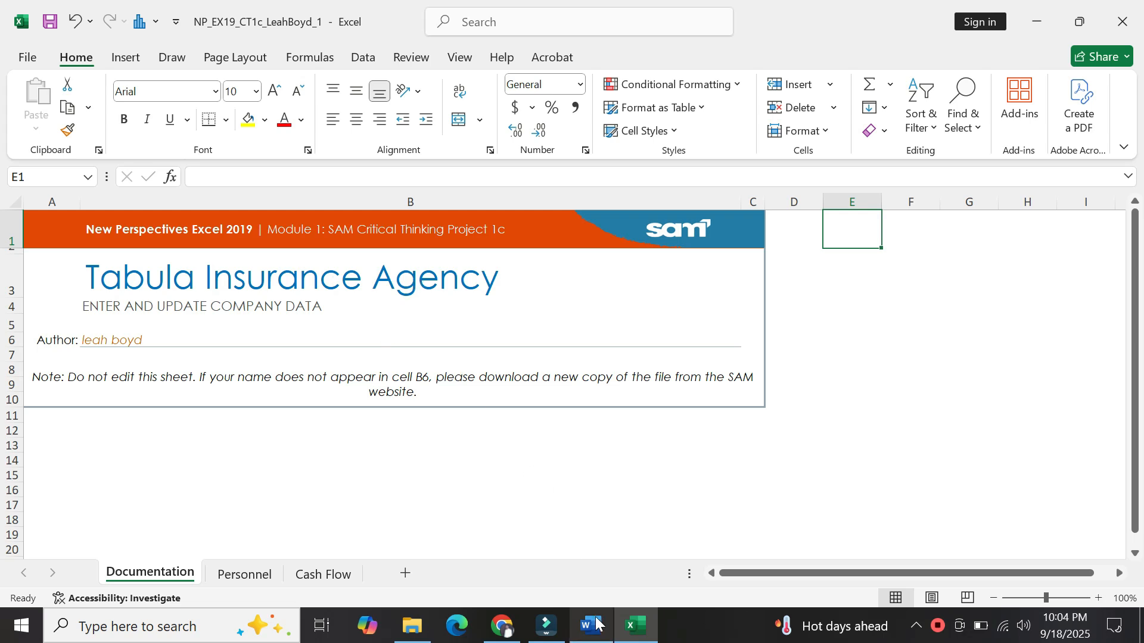
mouse_move(596, 623)
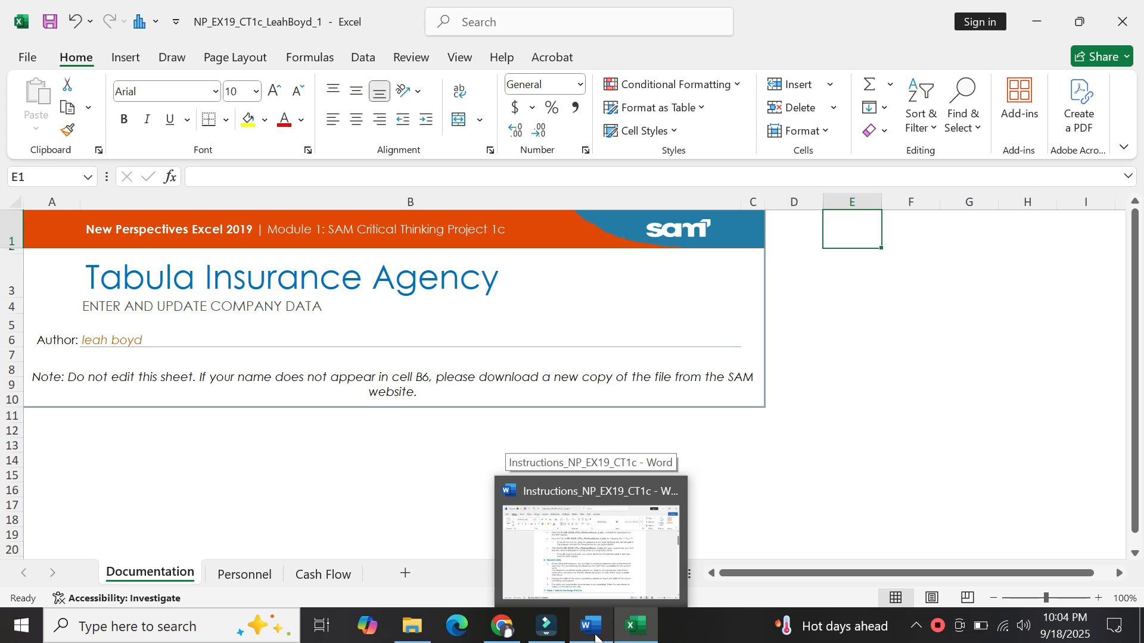
Read the Word Getting Started instructions from the title down, then switch back to Excel.
left_click(596, 636)
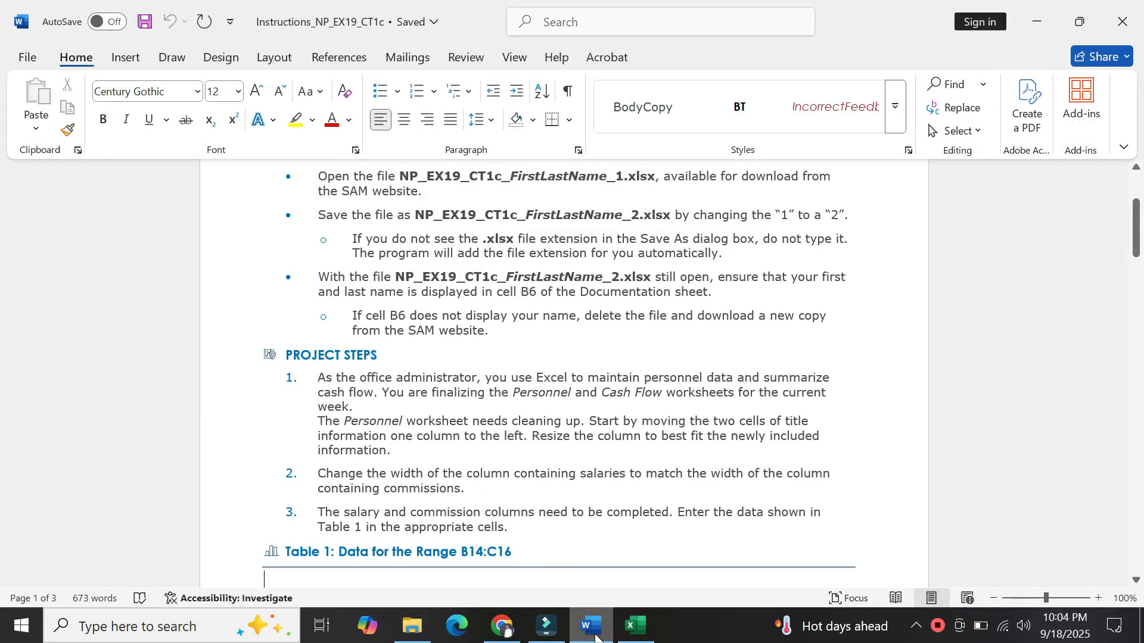
left_click(374, 214)
key("Up")
key("Up")
key("Up")
key("Up")
key("Up")
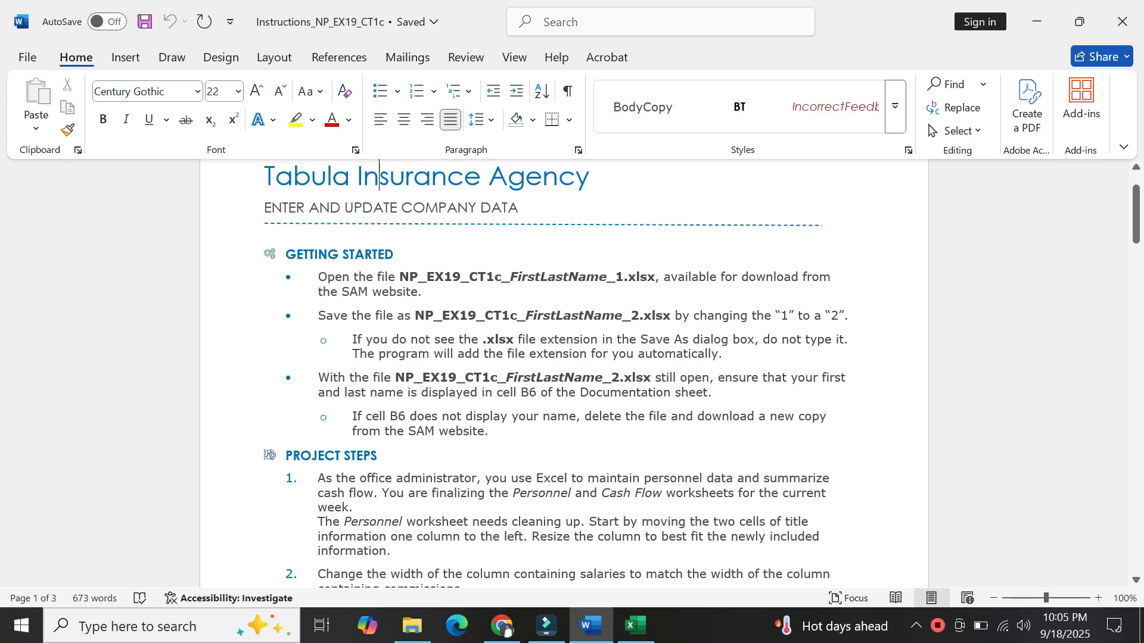
left_click_drag(343, 292, 418, 292)
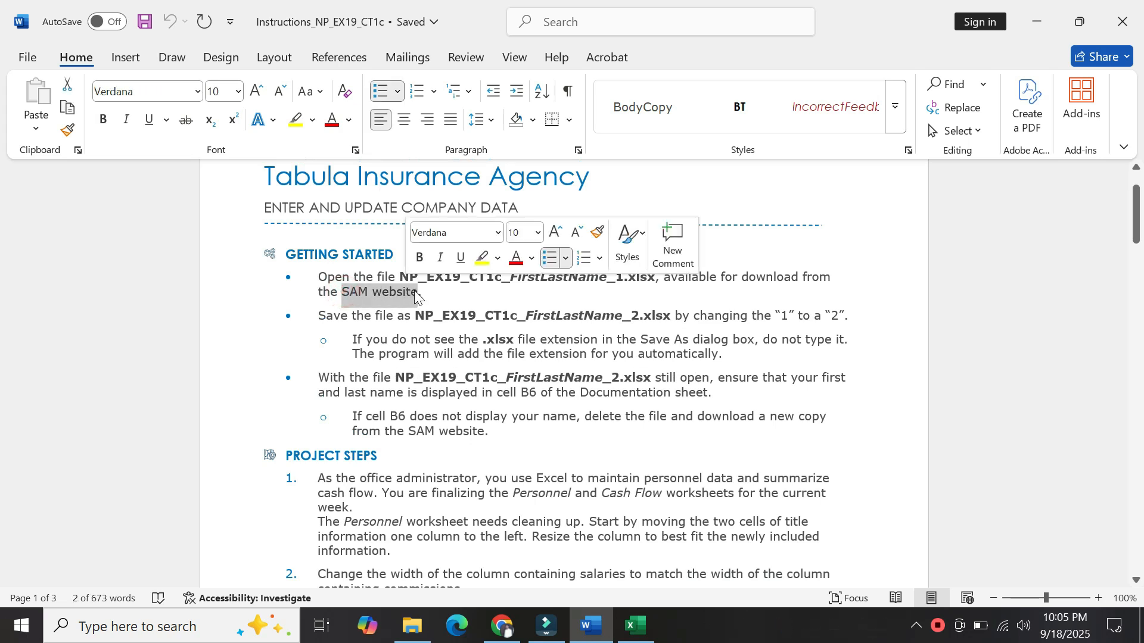
left_click(431, 295)
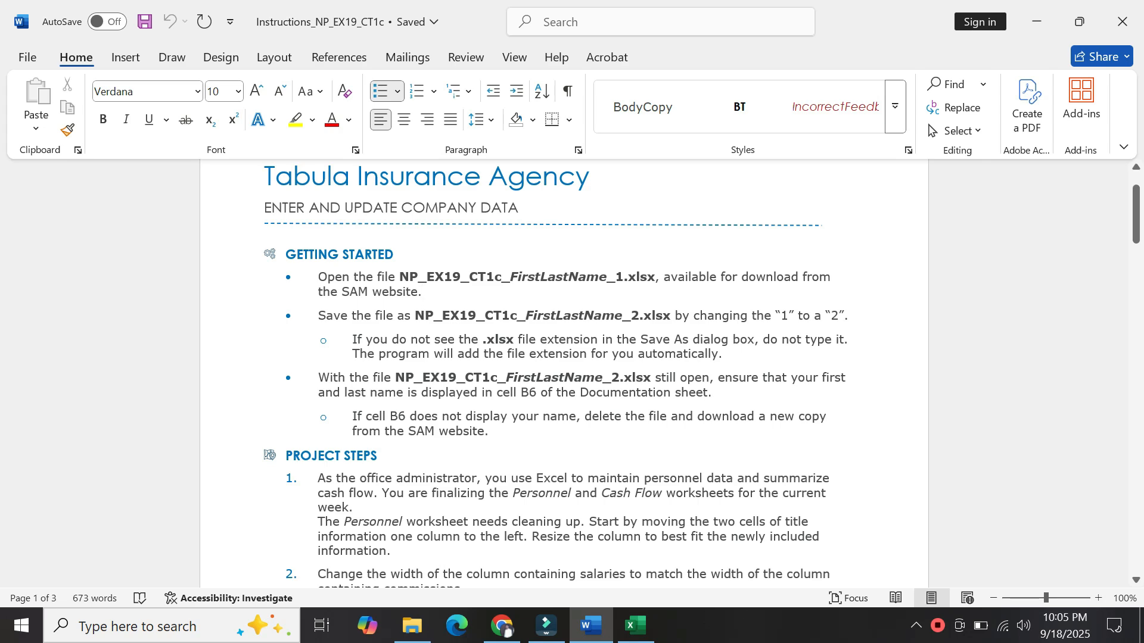
left_click(646, 638)
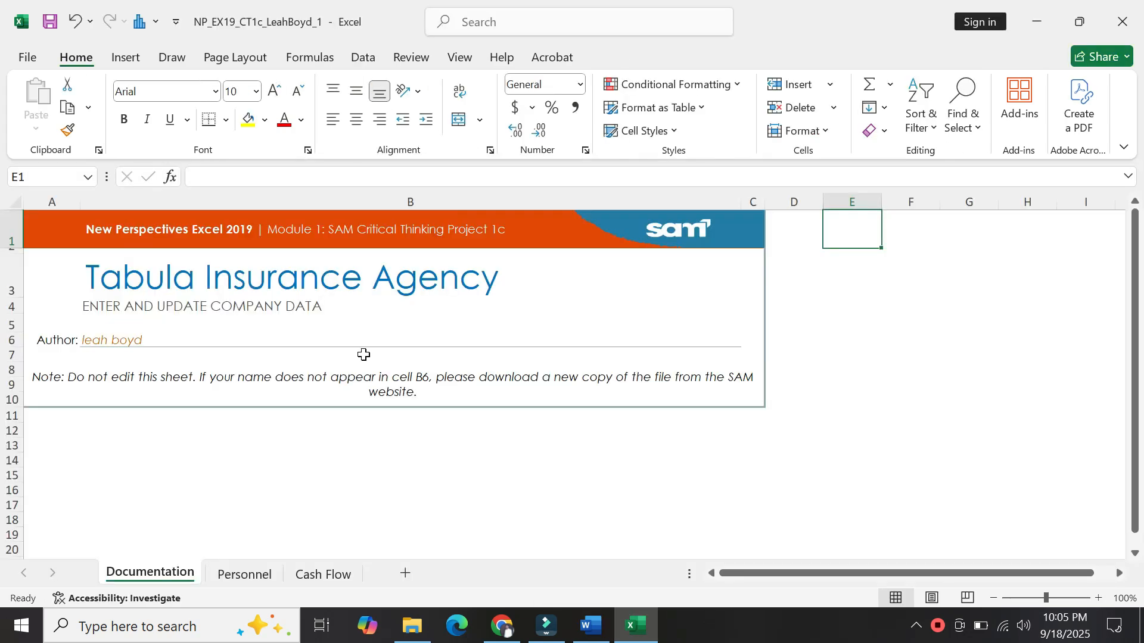
Save a copy of the workbook to Downloads with the trailing 1 in its name changed to 2.
left_click(27, 58)
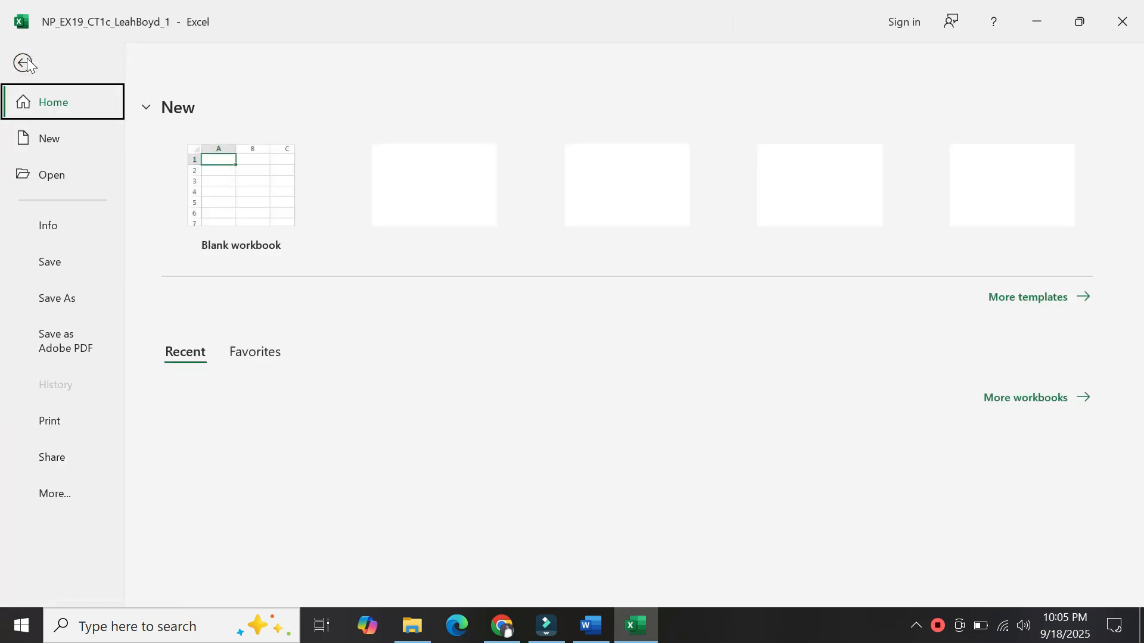
left_click(59, 303)
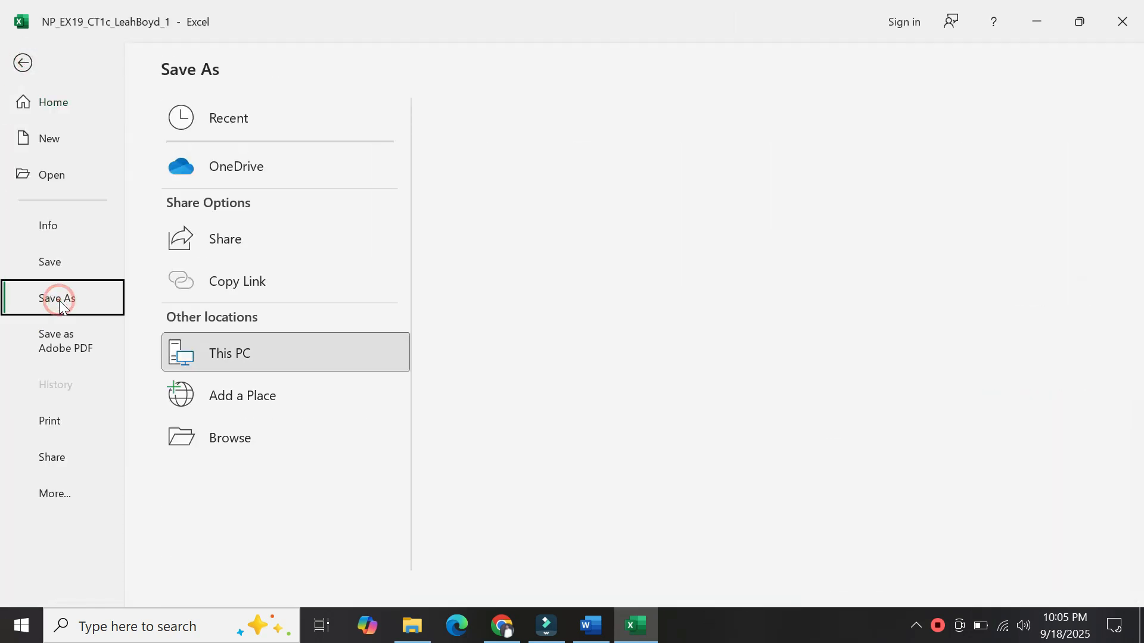
left_click(227, 442)
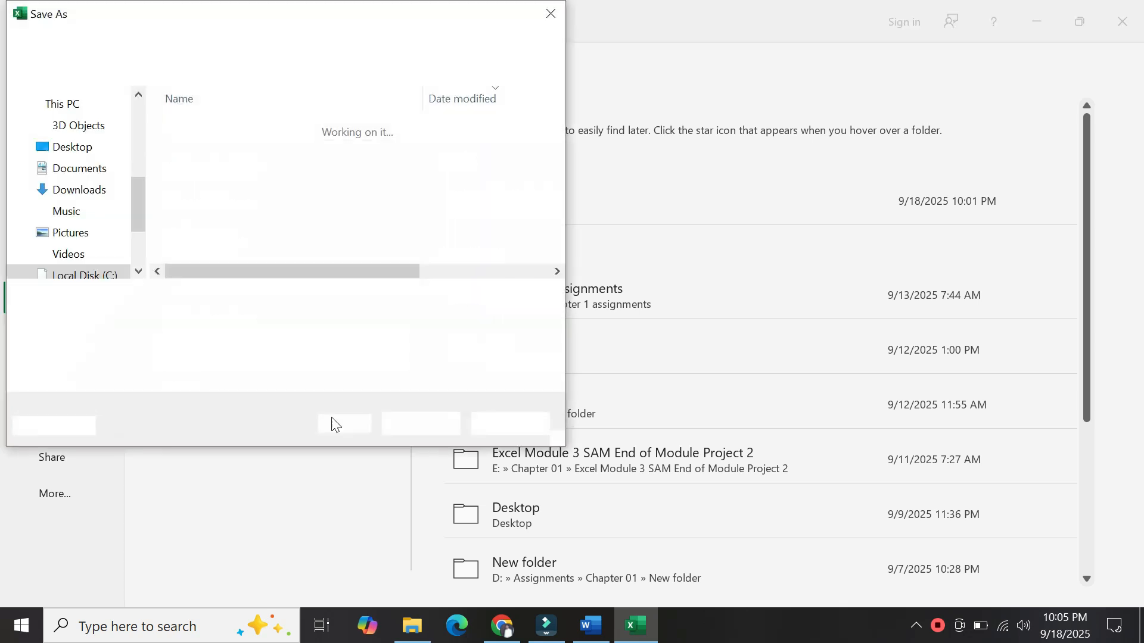
left_click(260, 297)
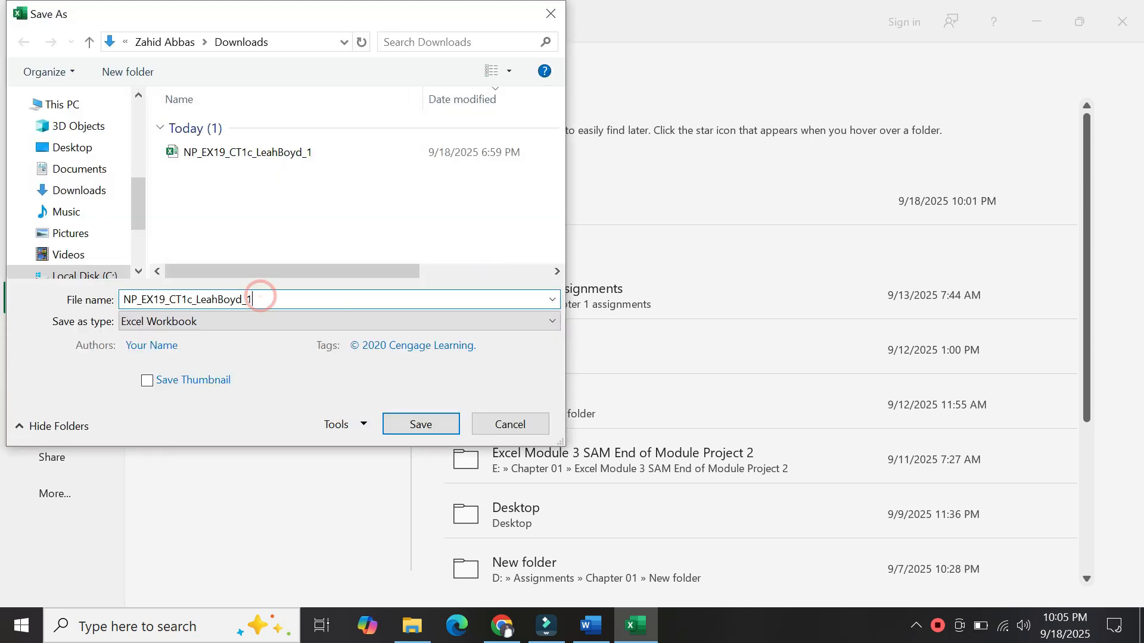
key("BackSpace")
type("2")
left_click(416, 423)
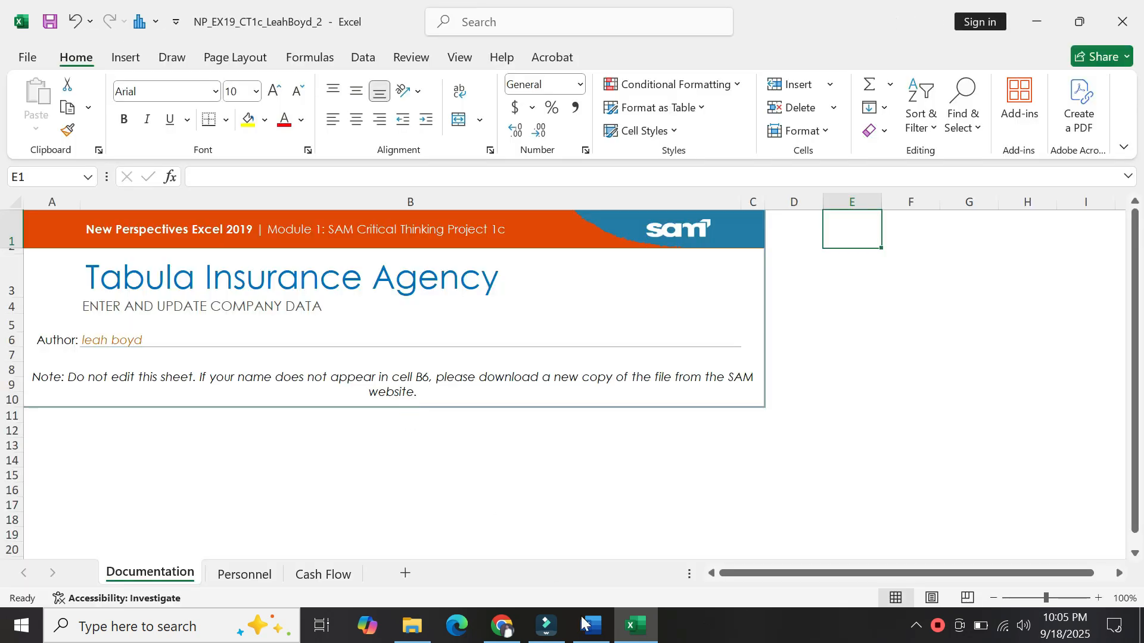
left_click(582, 622)
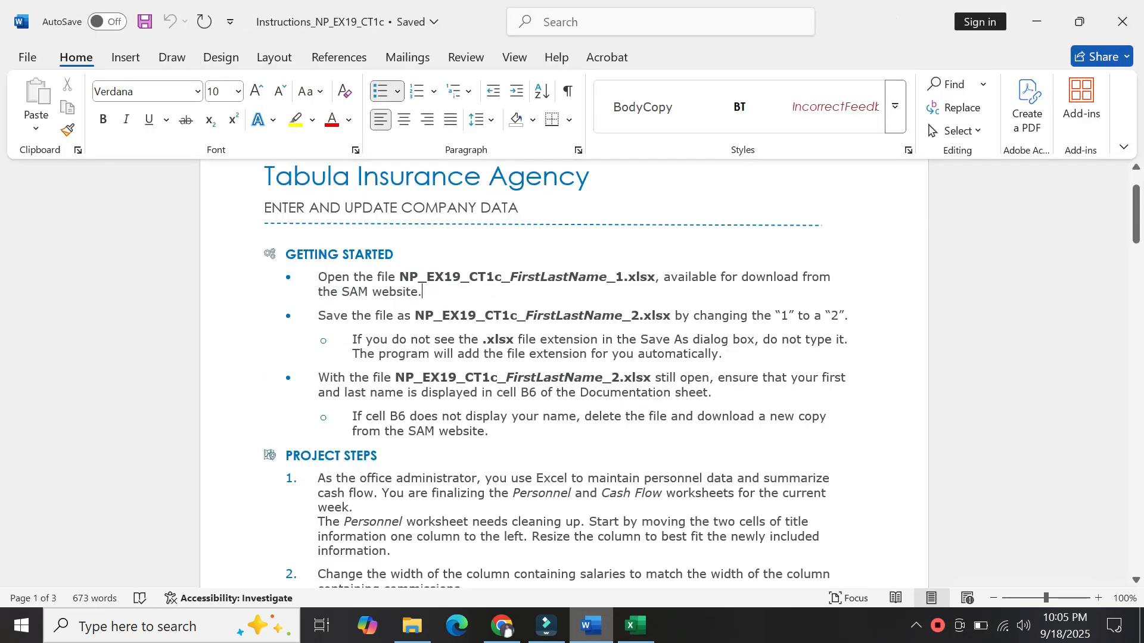
Highlight the step 1 'Personnel worksheet needs cleaning up' paragraph in yellow.
left_click_drag(316, 276, 495, 435)
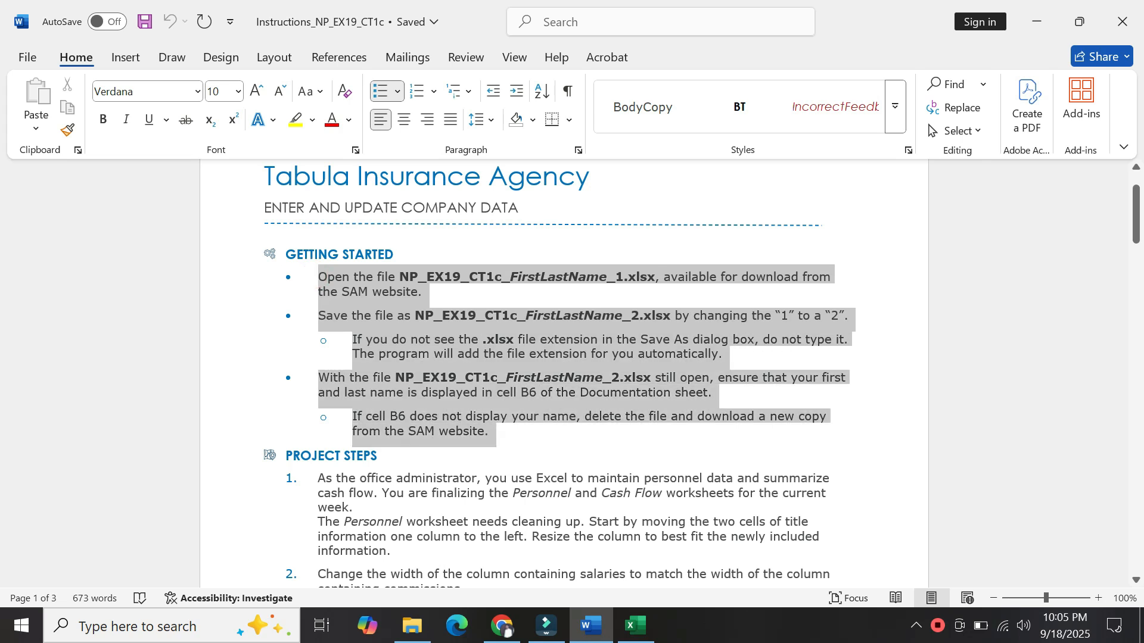
left_click(523, 440)
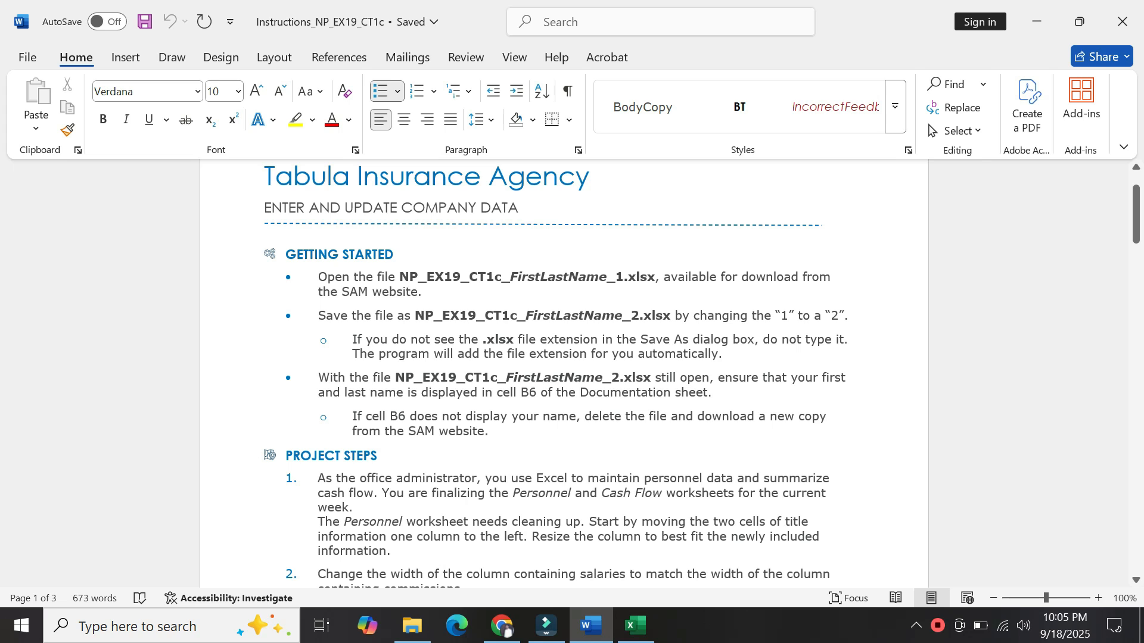
left_click(465, 505)
scroll(407, 547, "down", 3)
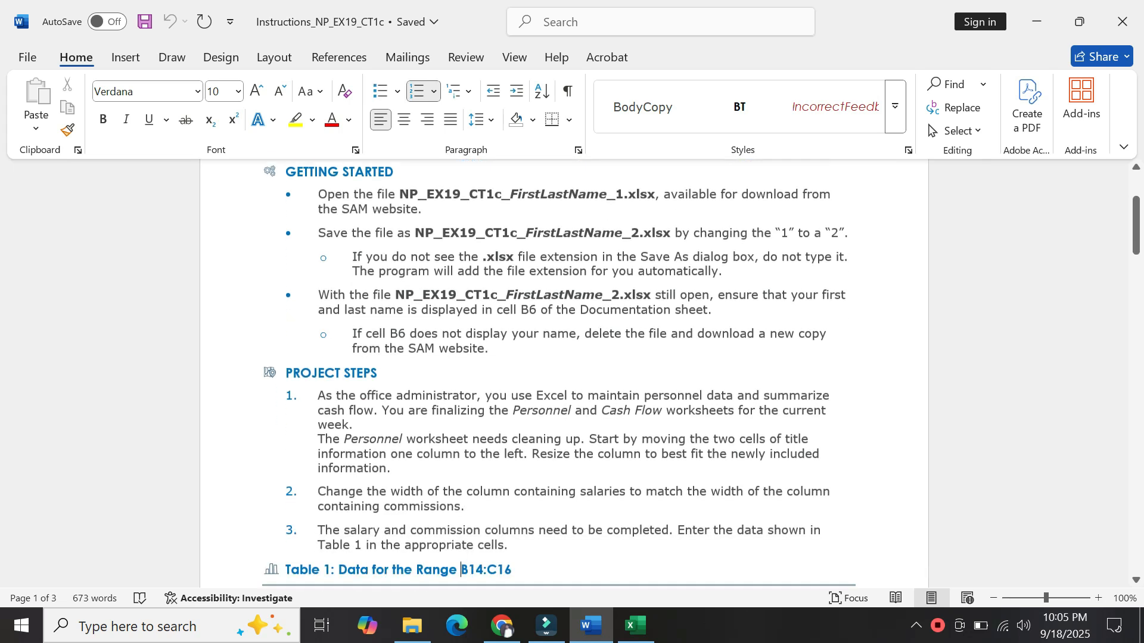
left_click(460, 569)
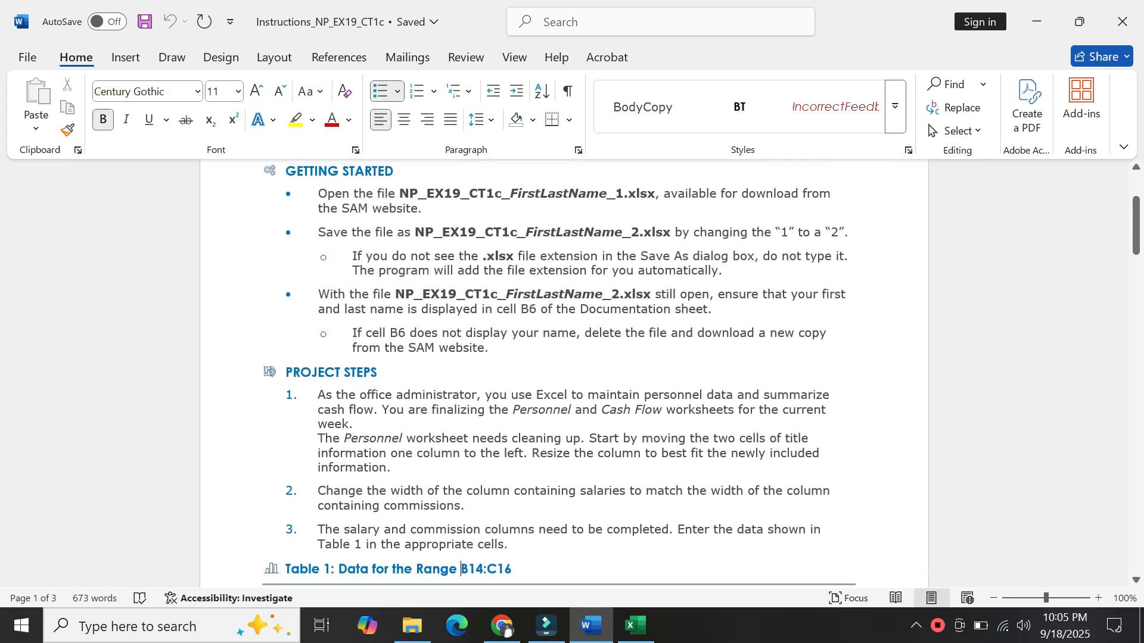
left_click_drag(318, 439, 390, 467)
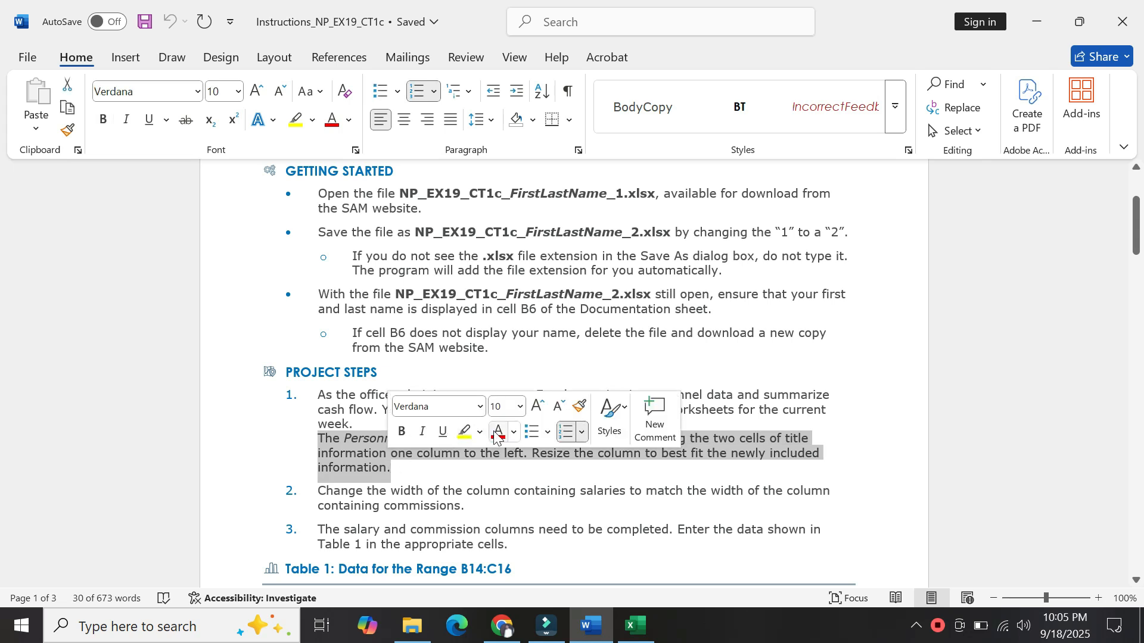
left_click(480, 437)
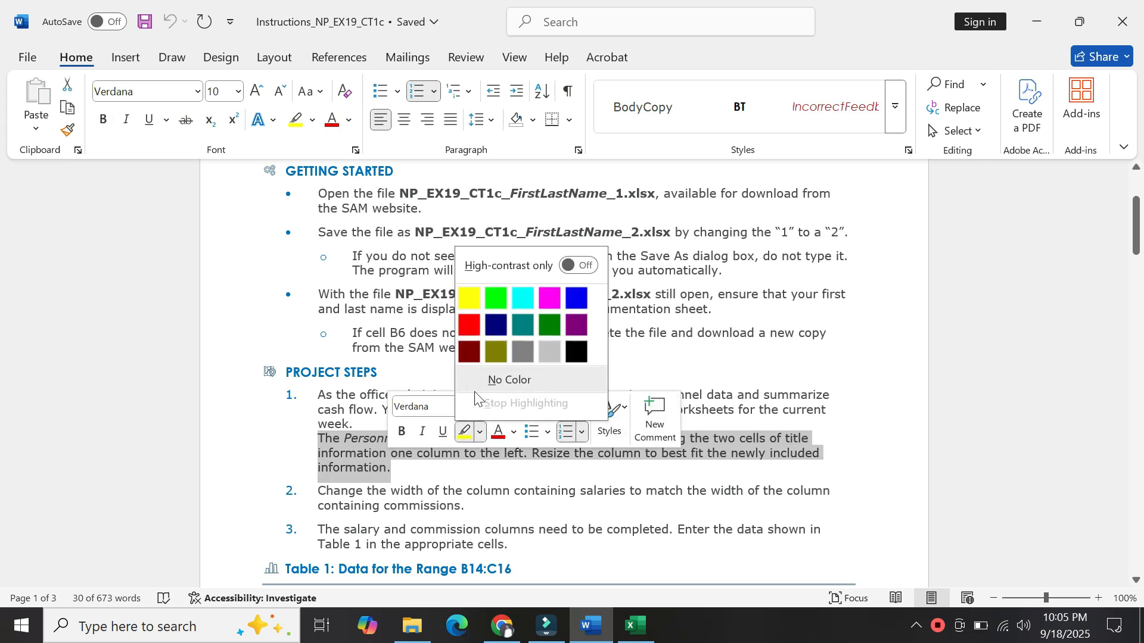
left_click(463, 296)
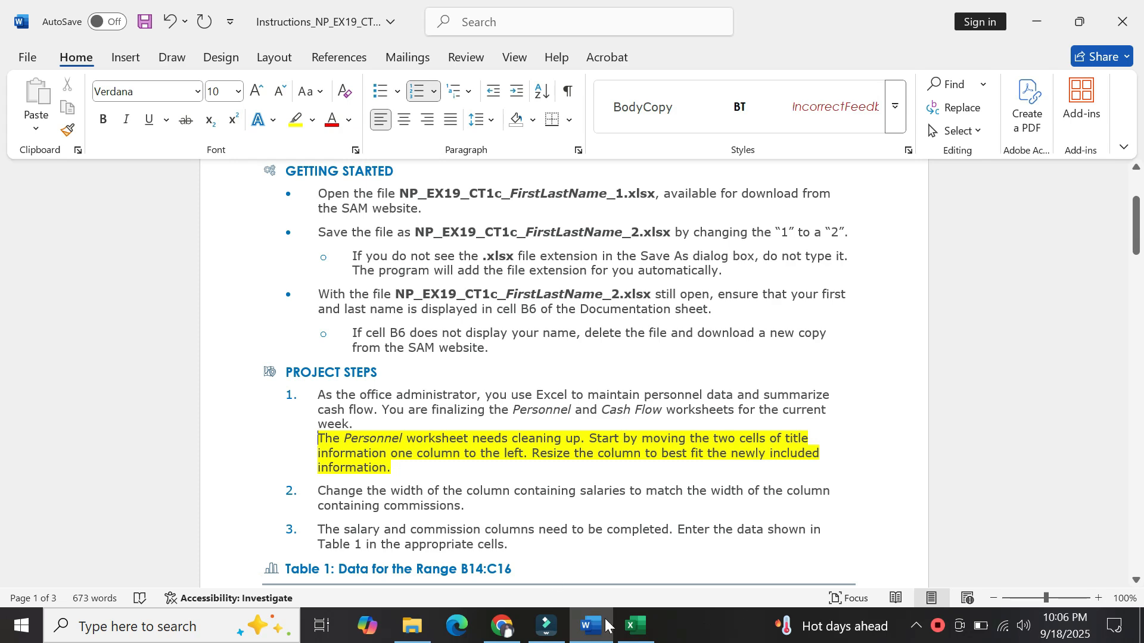
On the Personnel sheet, move the title cells B1:B2 into A1:A2.
left_click(637, 637)
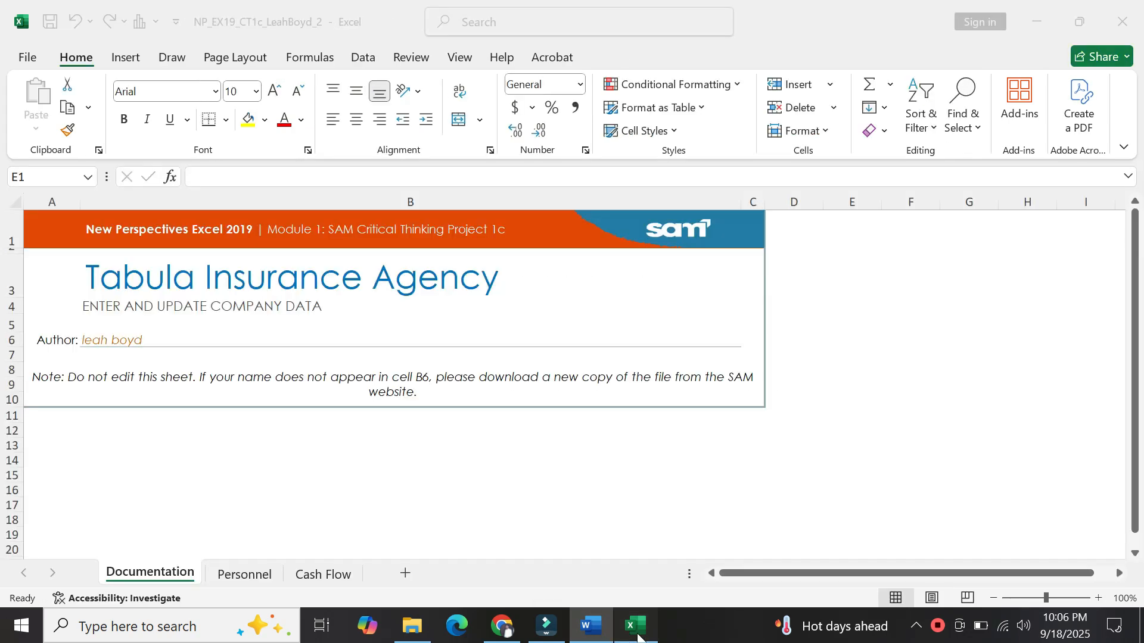
left_click(244, 575)
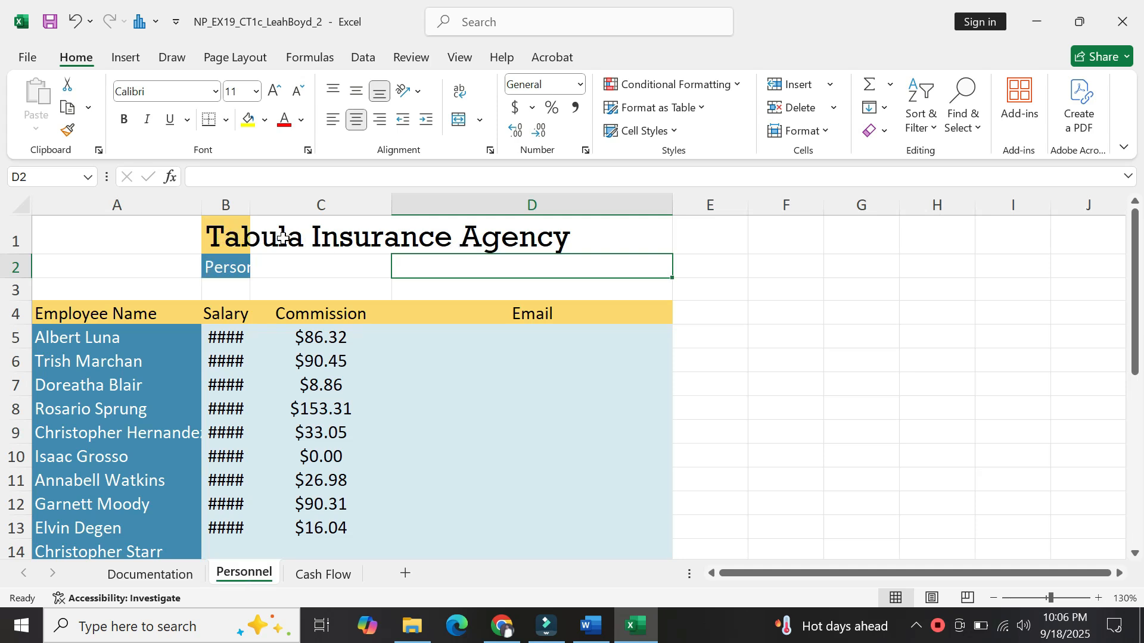
left_click(219, 232)
left_click_drag(219, 232, 225, 260)
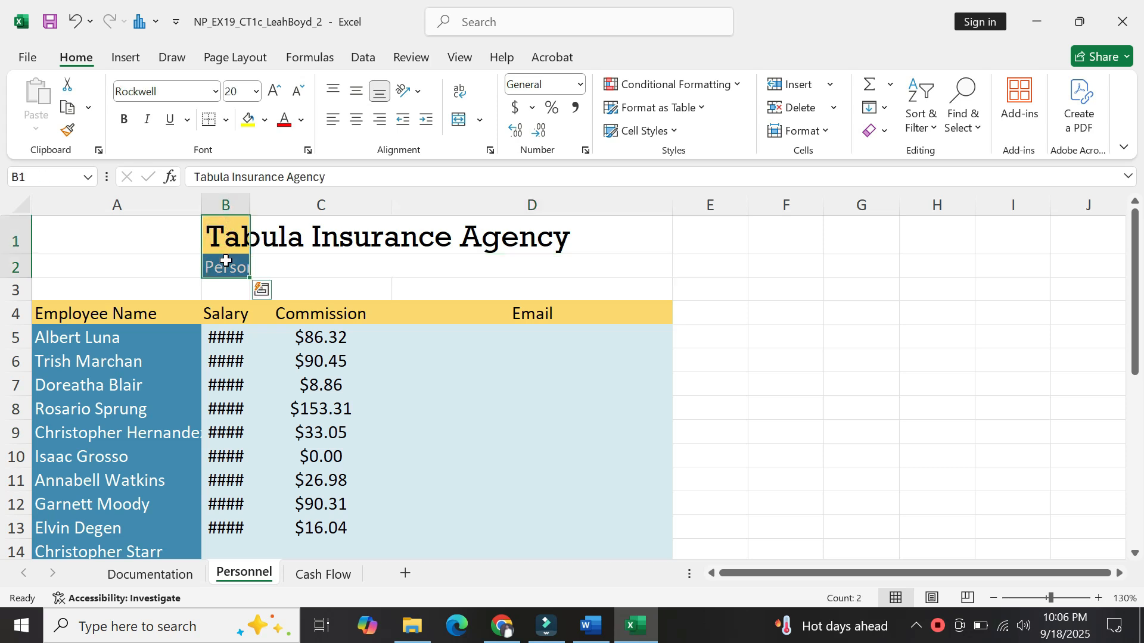
key("ctrl+c")
left_click(121, 239)
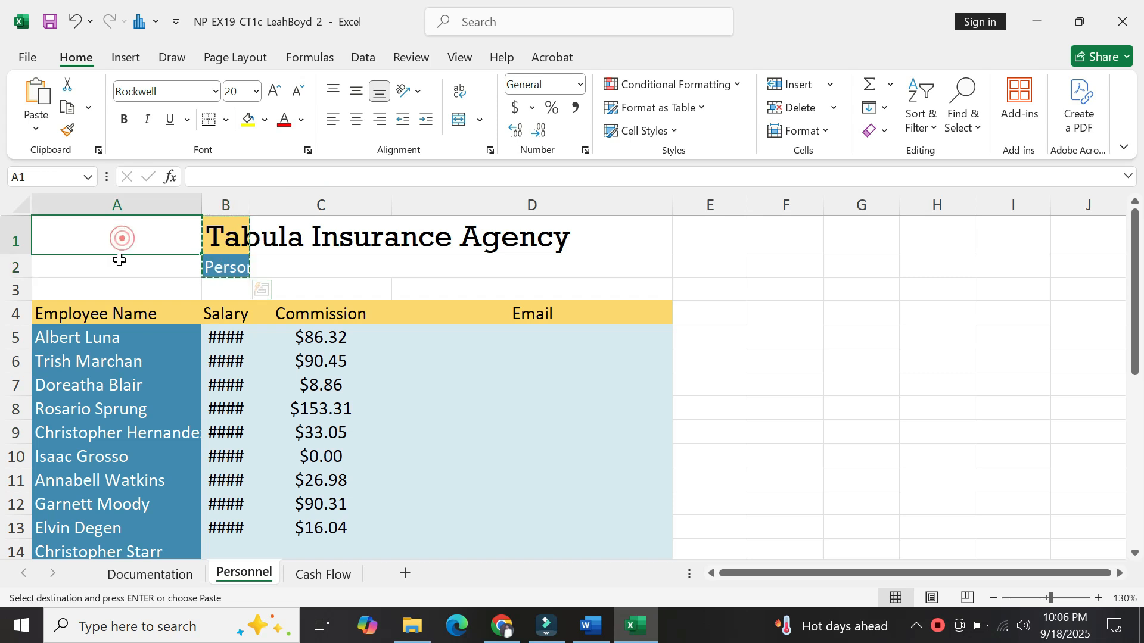
left_click_drag(119, 260, 118, 262)
key("Return")
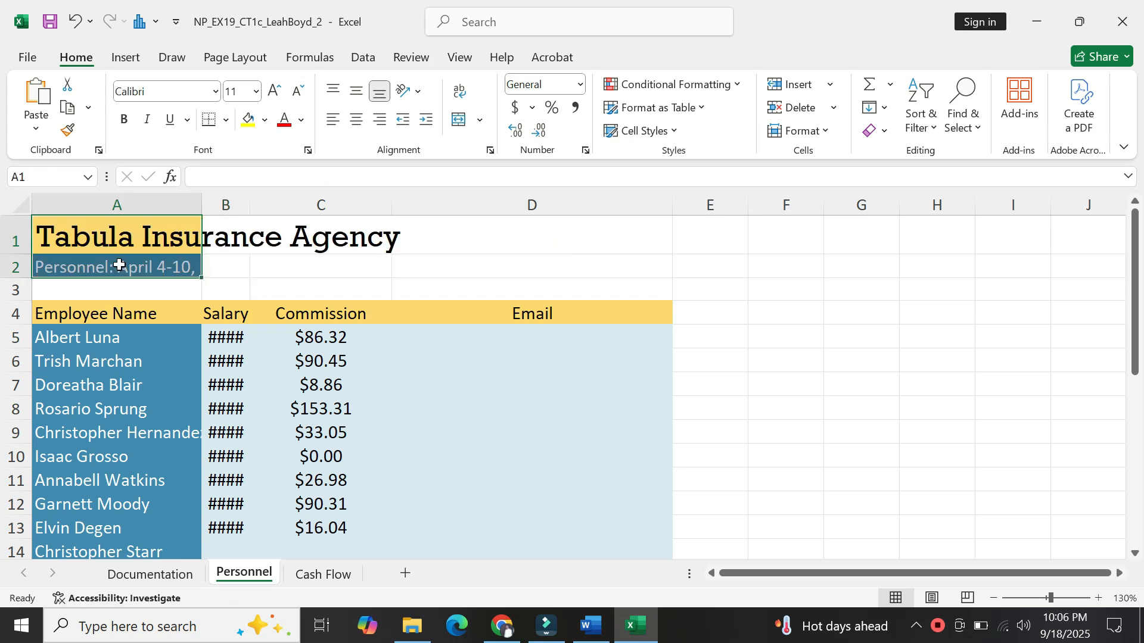
left_click(221, 266)
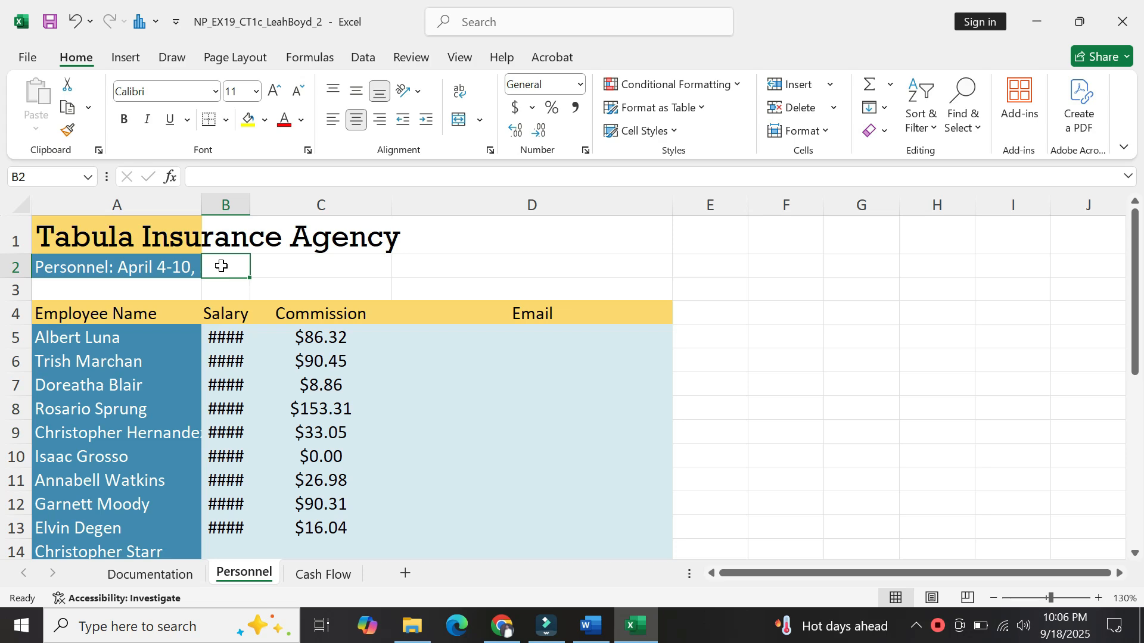
AutoFit column A so the 'Personnel: April 4-10, 2021' title fits.
left_click(592, 626)
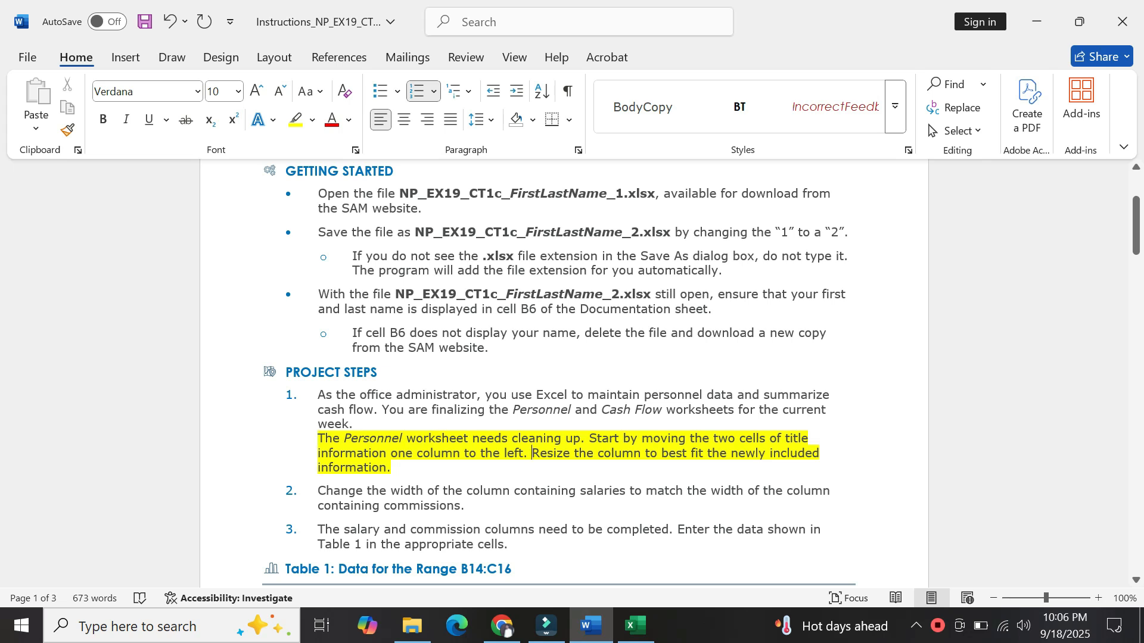
left_click(636, 625)
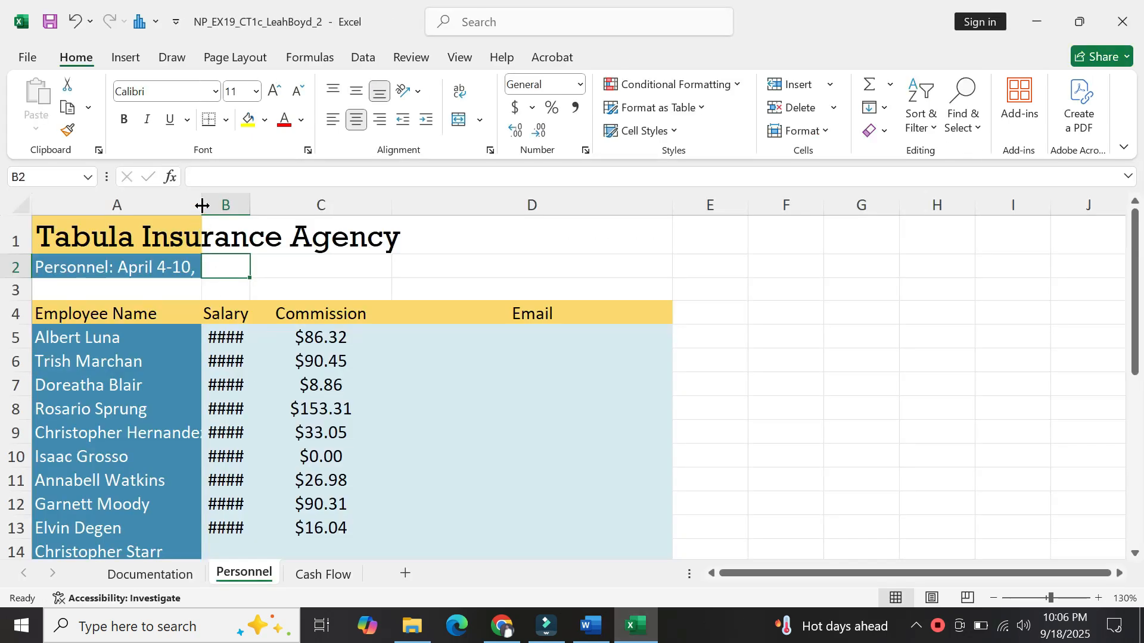
left_click(202, 205)
double_click(202, 206)
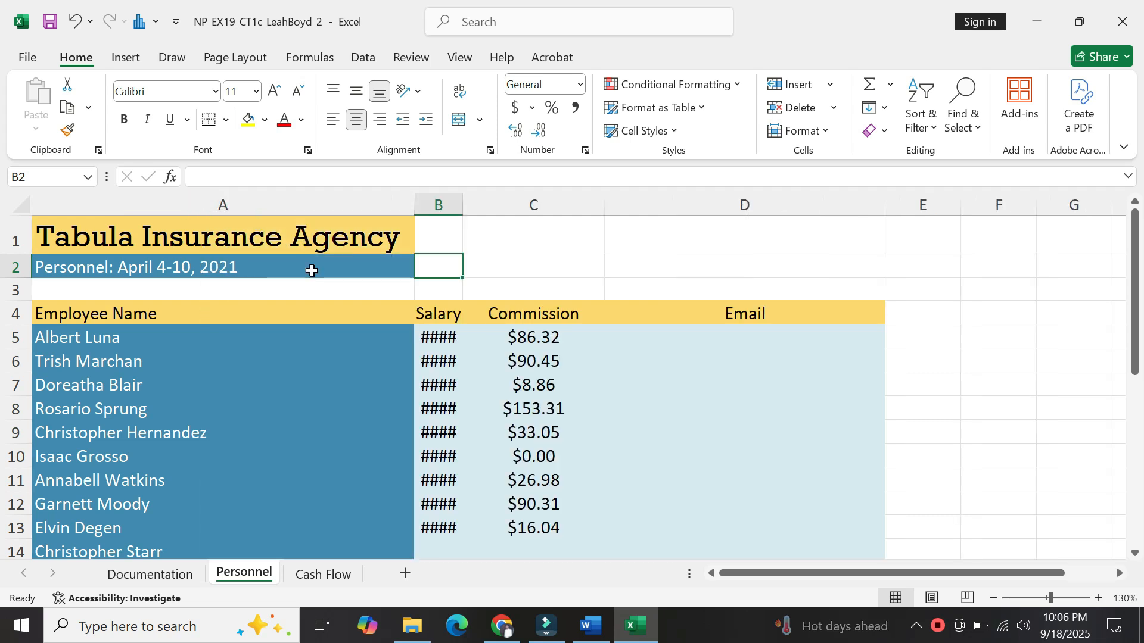
Set the Personnel cleanup paragraph's highlight to No Color in Word.
left_click(592, 625)
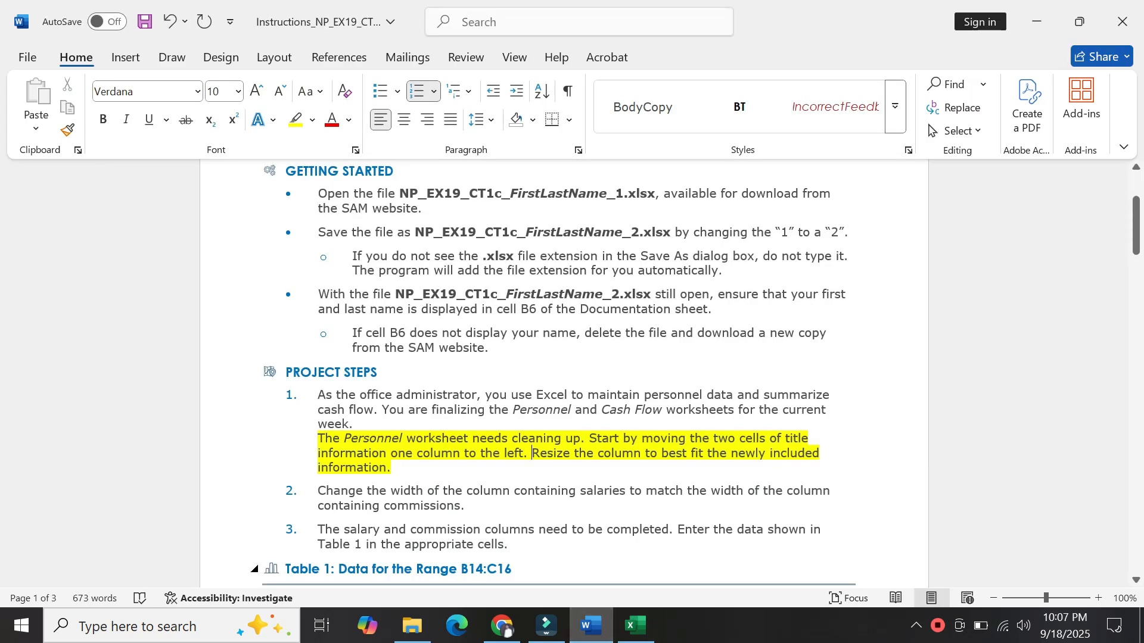
left_click_drag(391, 469, 318, 439)
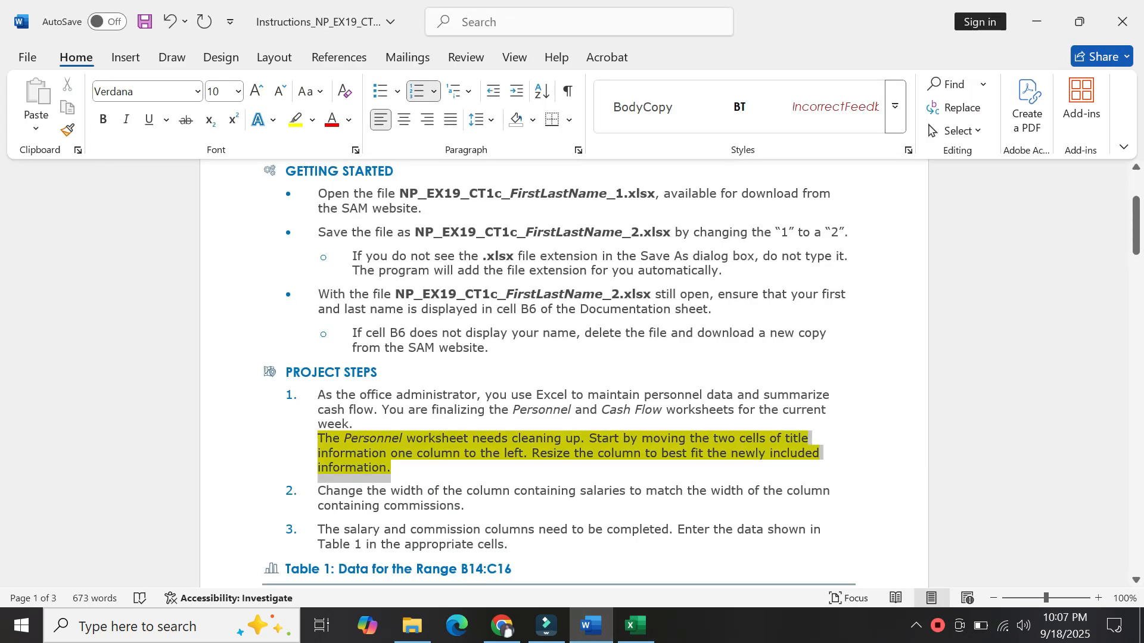
left_click(418, 403)
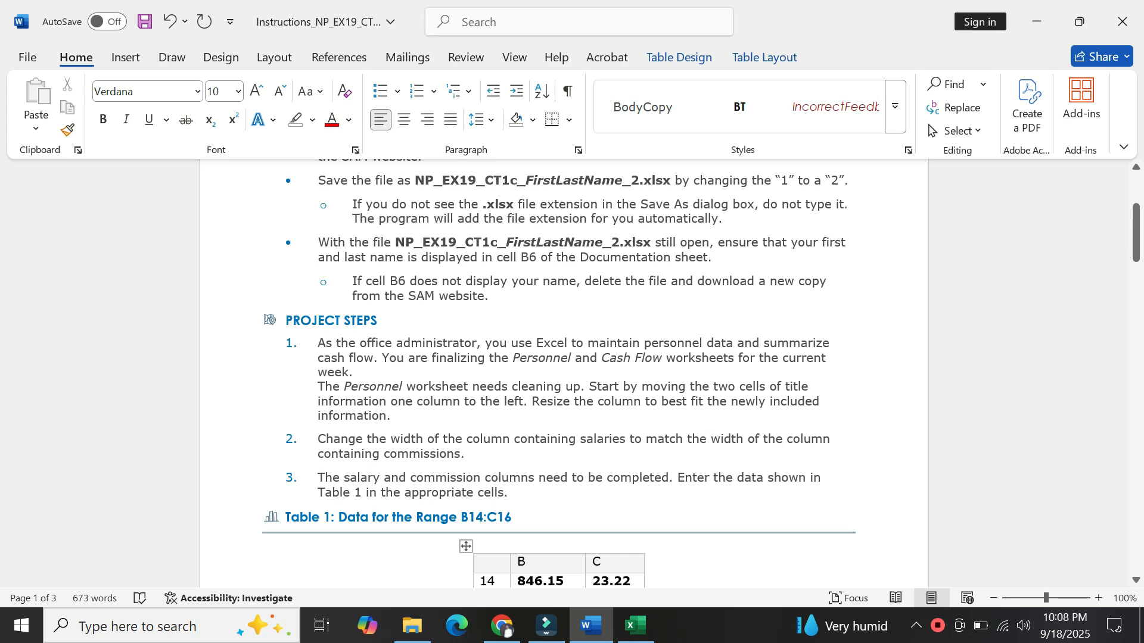
Check that the Commission column (C) width is 16, without changing it.
left_click(635, 625)
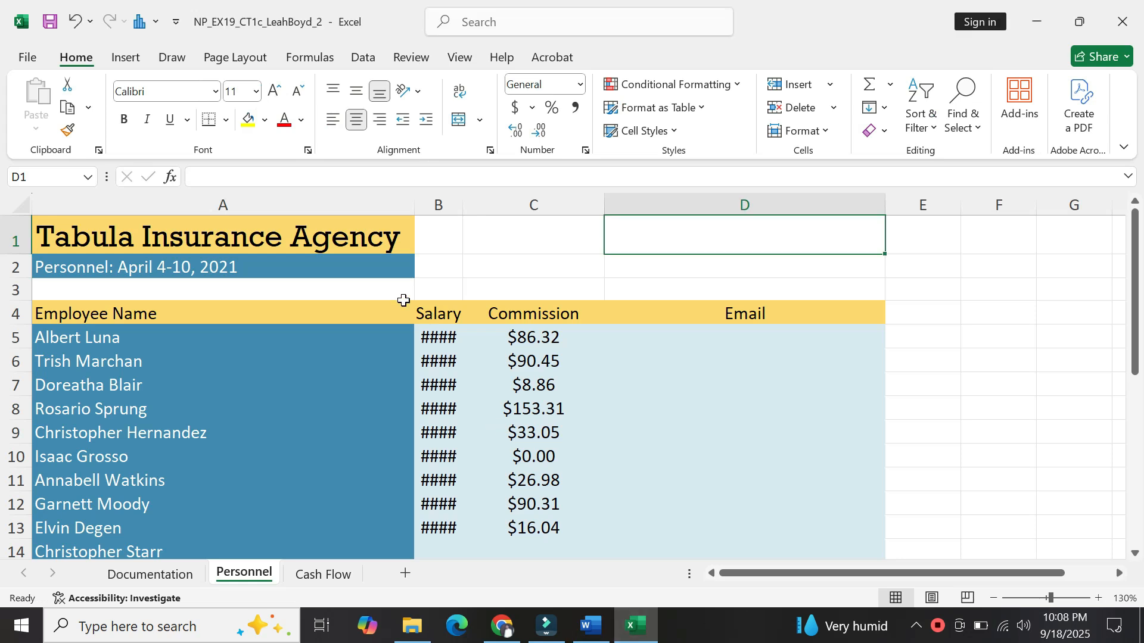
left_click(500, 203)
right_click(501, 204)
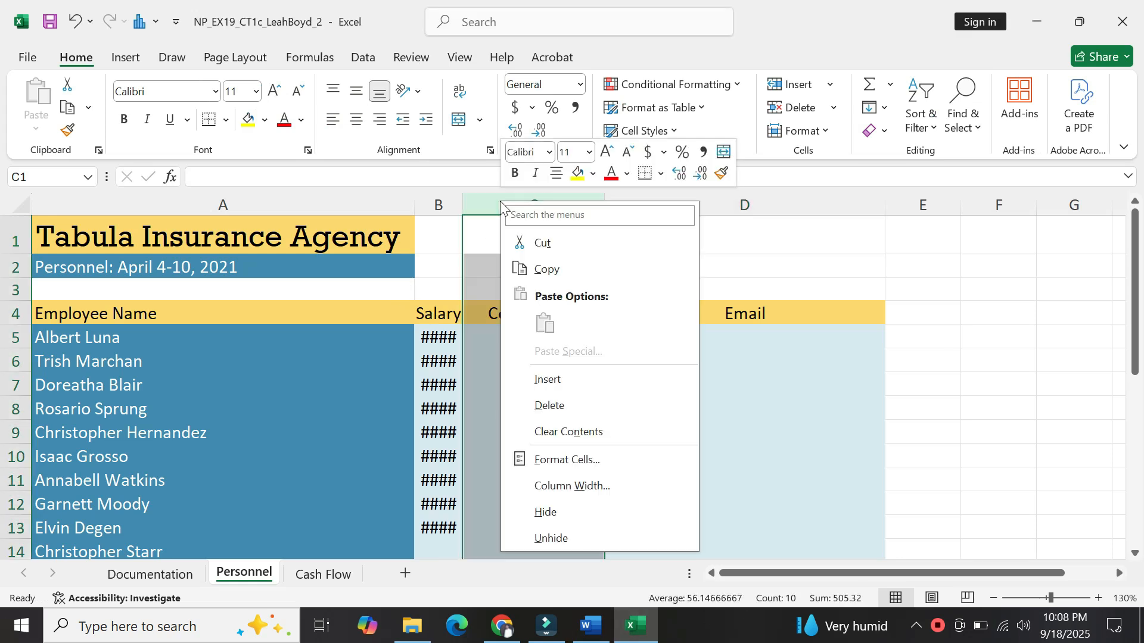
left_click(479, 305)
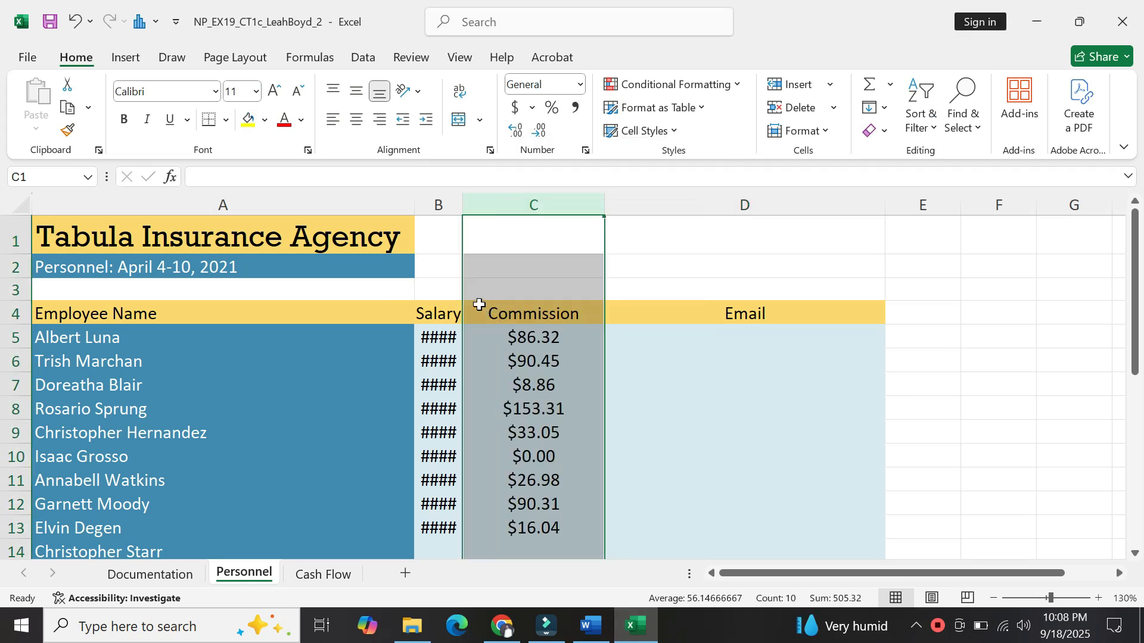
right_click(501, 202)
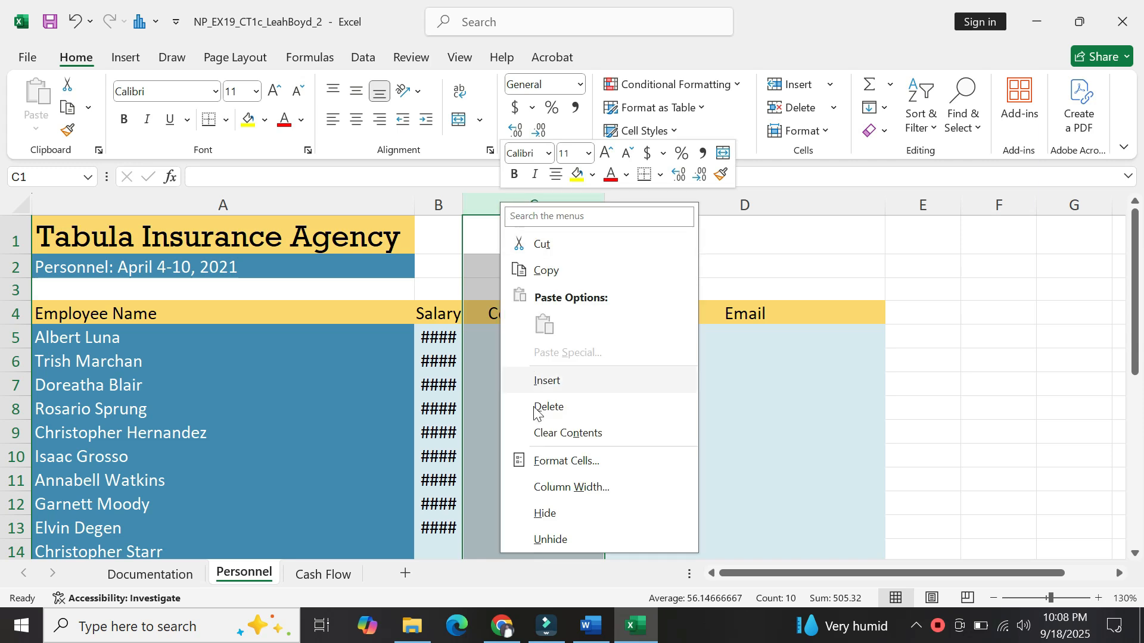
left_click(556, 487)
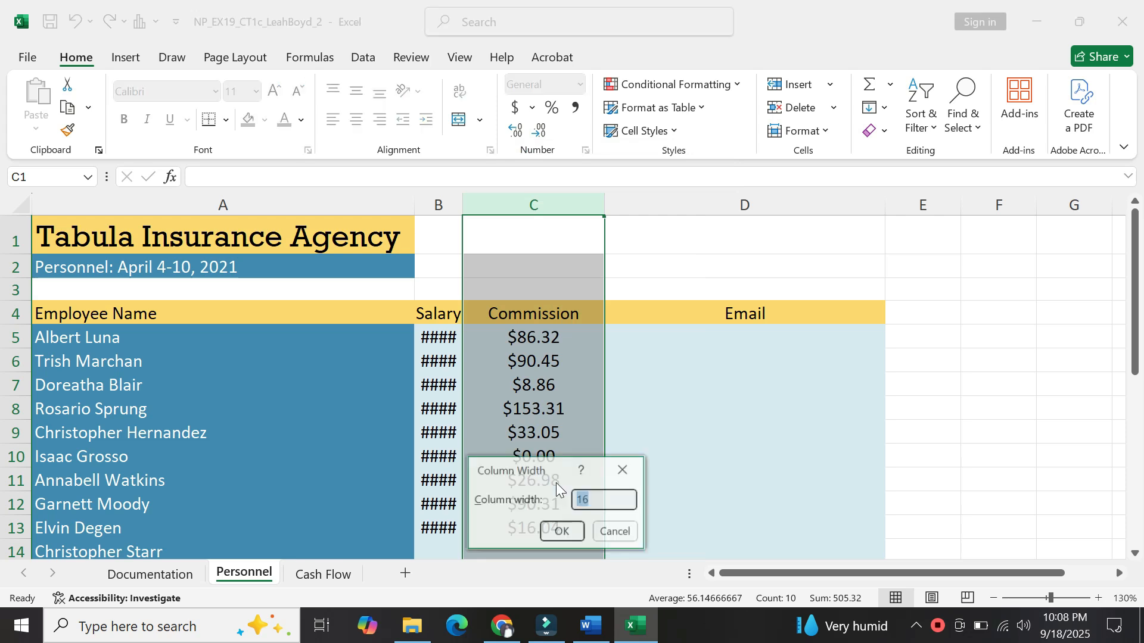
left_click(612, 531)
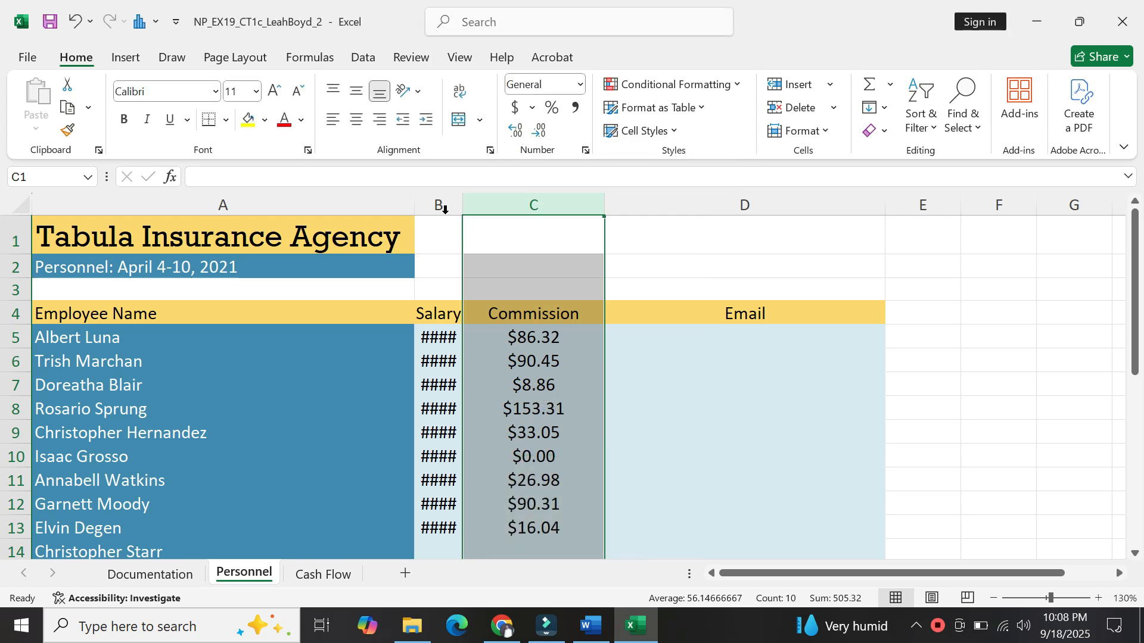
Set the Salary column (B) width to 16 to match Commission.
left_click(433, 201)
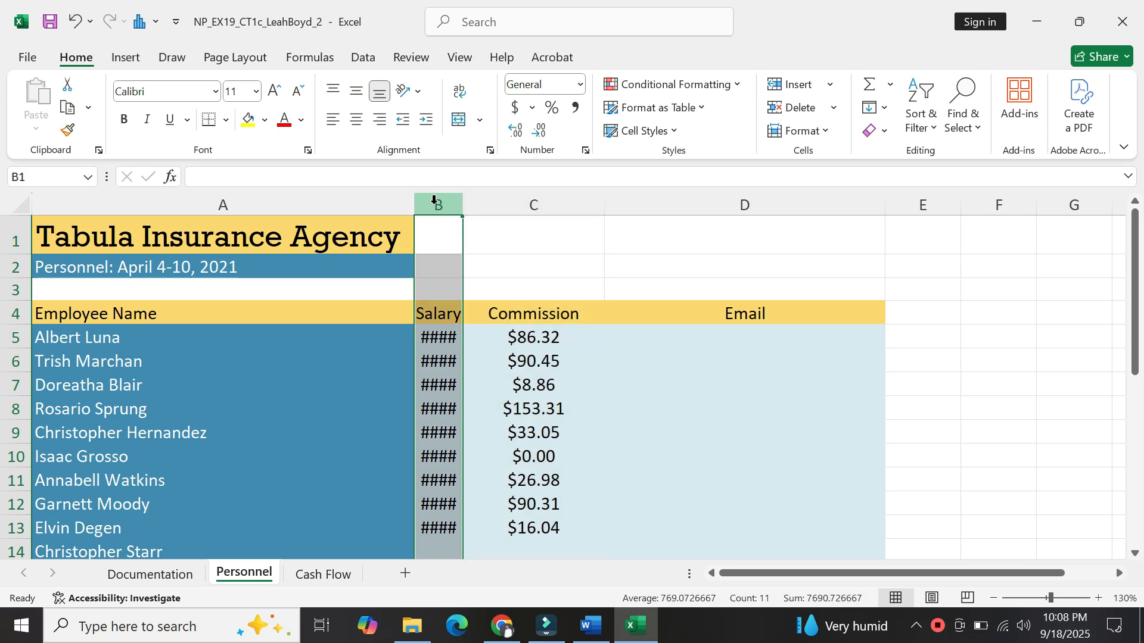
right_click(433, 201)
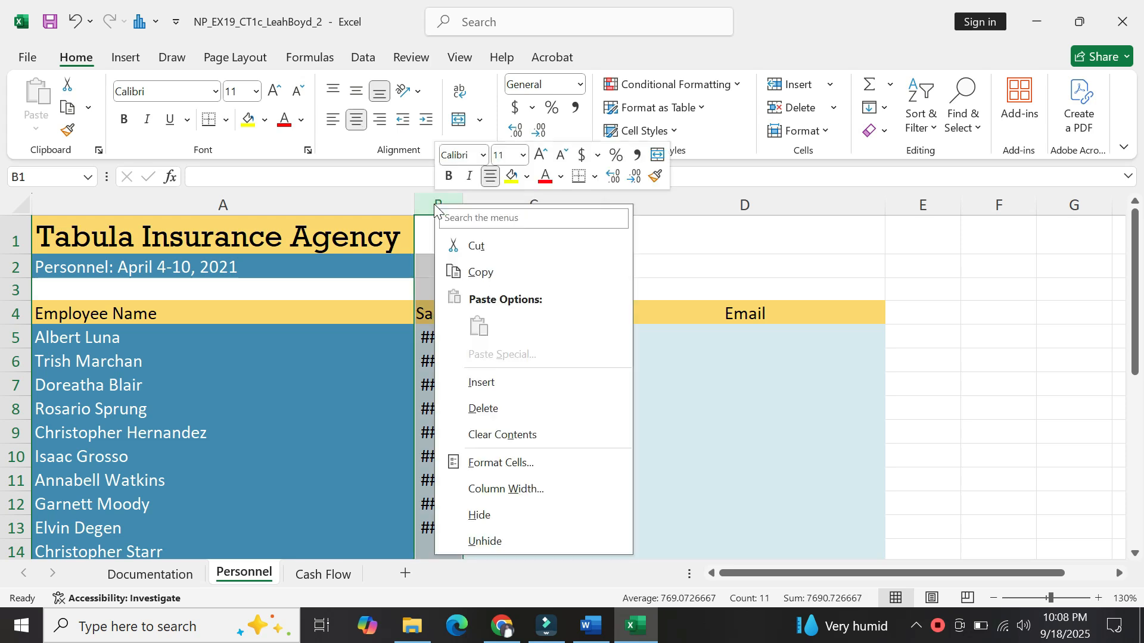
left_click(496, 488)
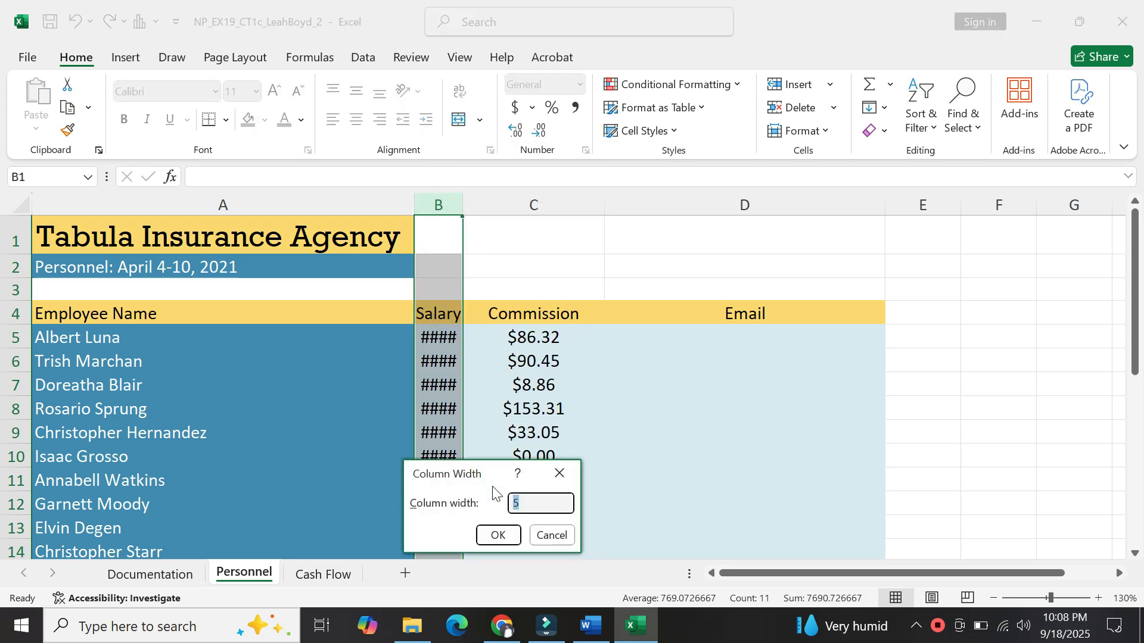
type("16")
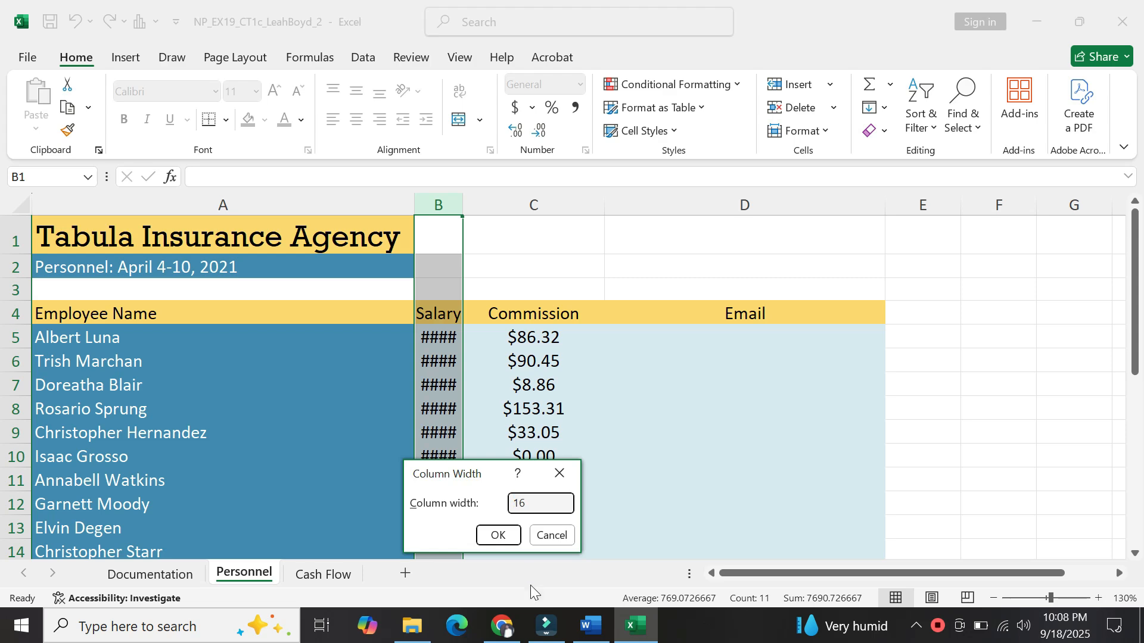
left_click(498, 536)
left_click(497, 535)
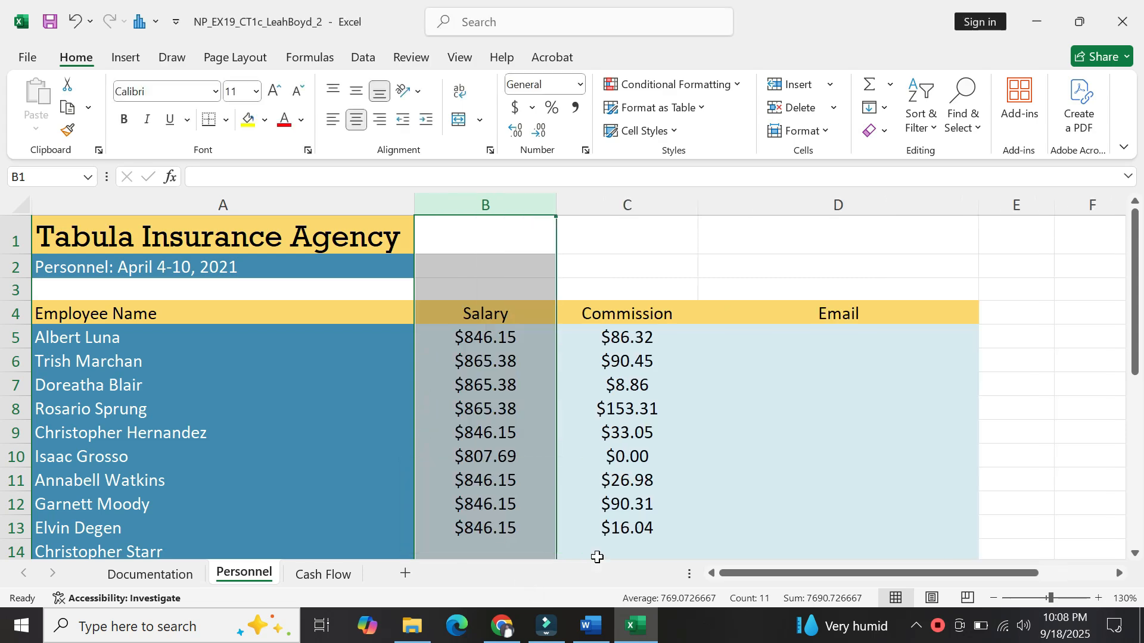
left_click(592, 626)
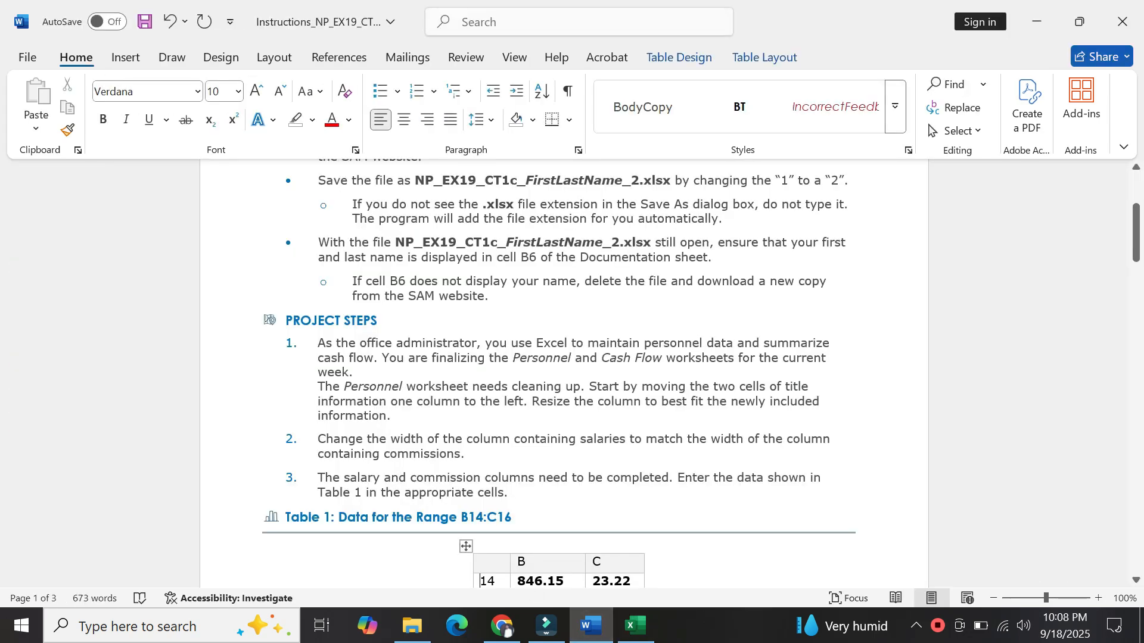
Copy the salary 846.15 from Table 1 row 14 in Word, then return to Excel.
key("Up")
key("Up")
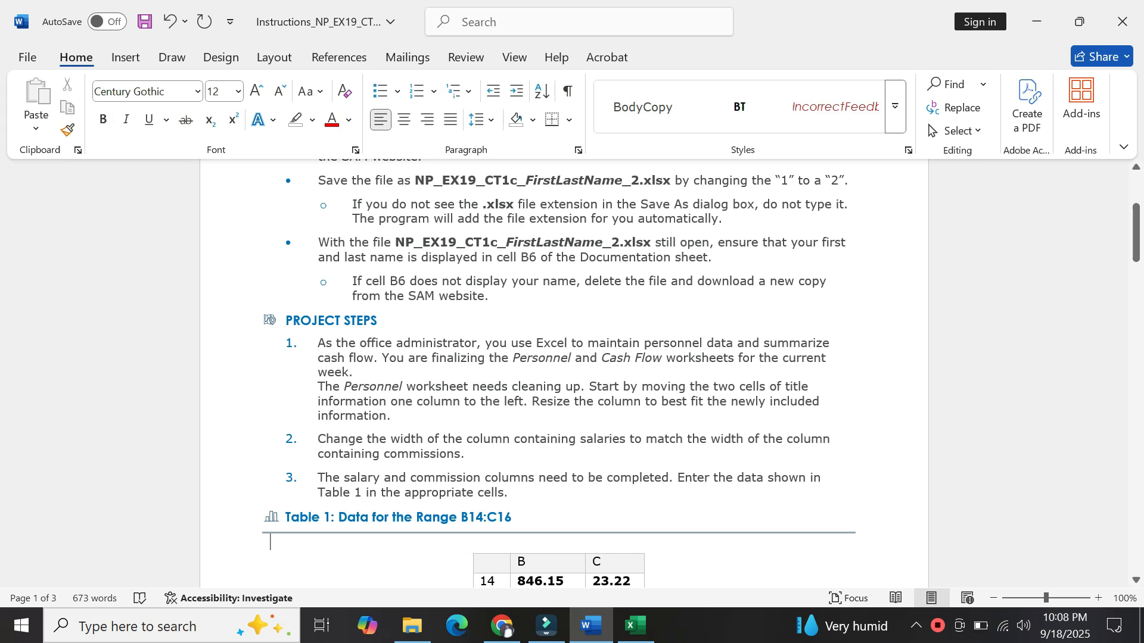
key("Down")
key("Down")
key("Down")
key("Down")
key("Down")
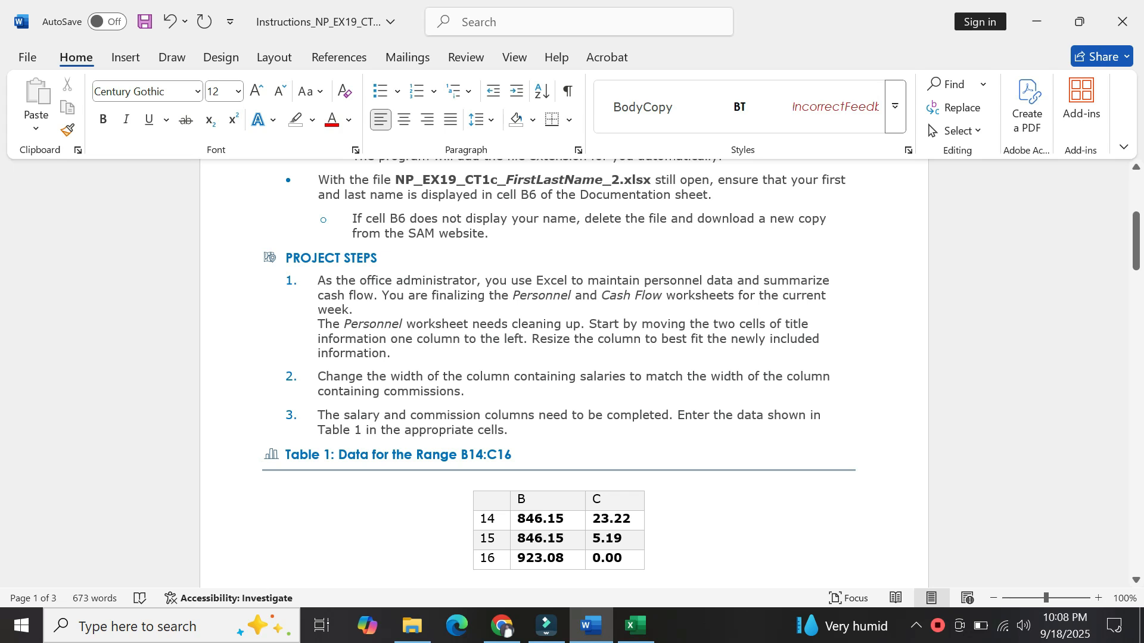
key("Down")
key("Down")
key("Down")
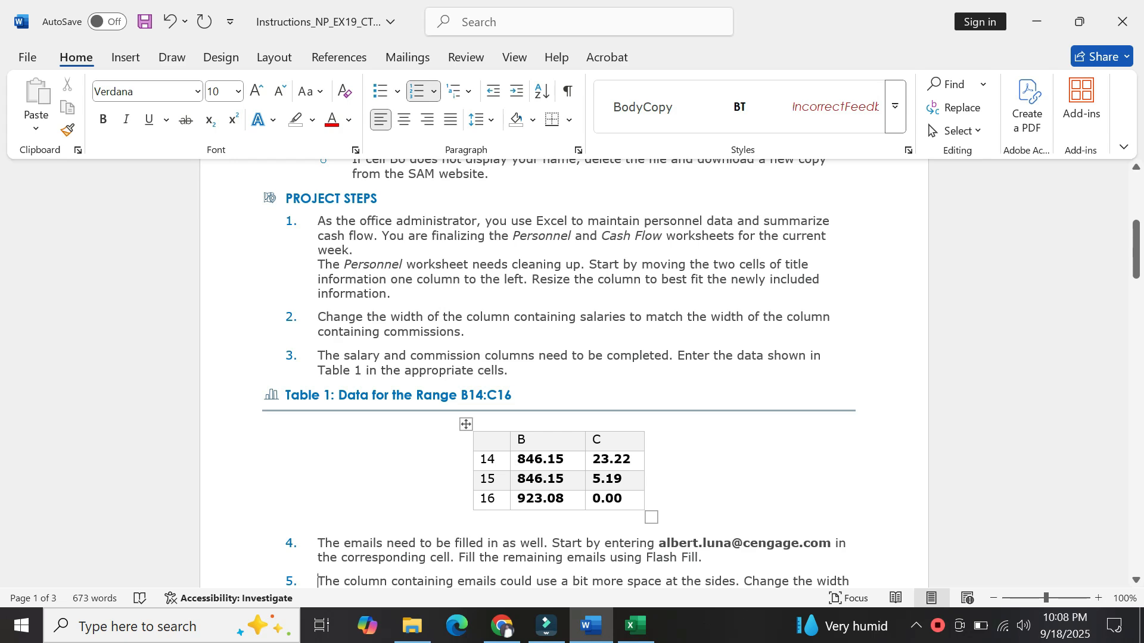
left_click_drag(564, 461, 521, 462)
key("ctrl+c")
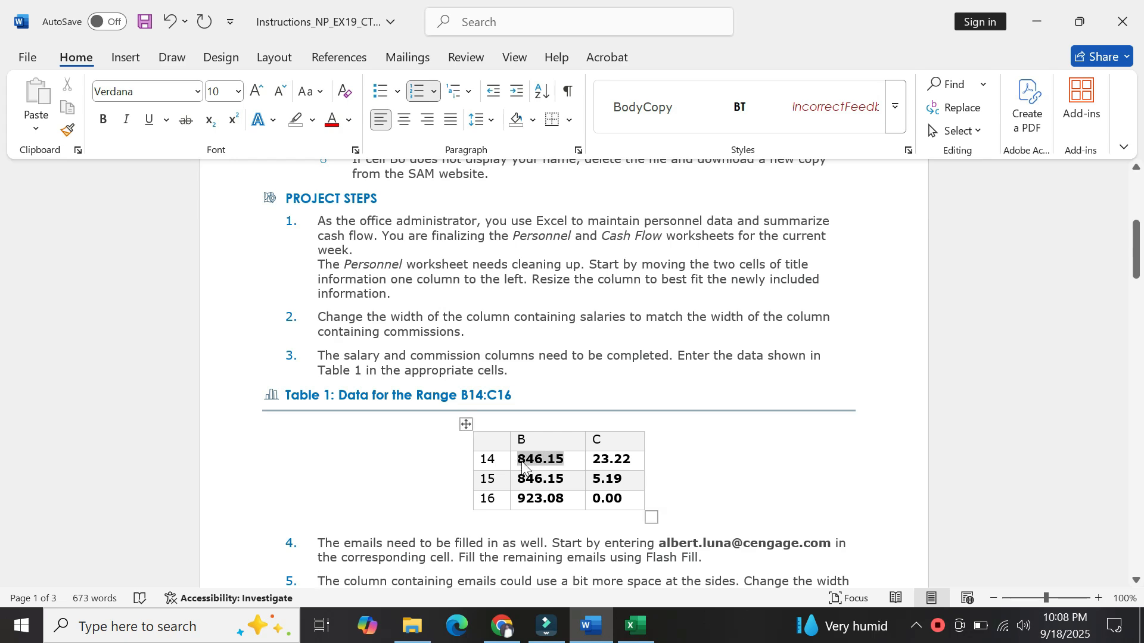
left_click(635, 626)
Paste 846.15 into B14 and B15, each matching the column's currency formatting.
left_click(475, 528)
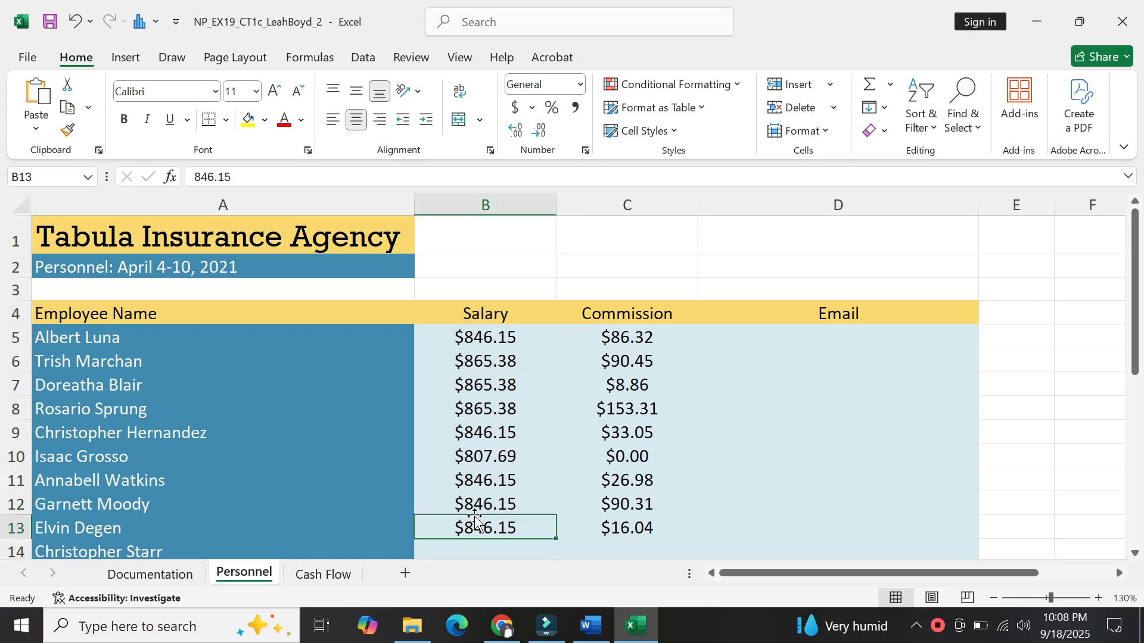
key("Down")
key("Down")
key("Down")
key("Down")
key("Down")
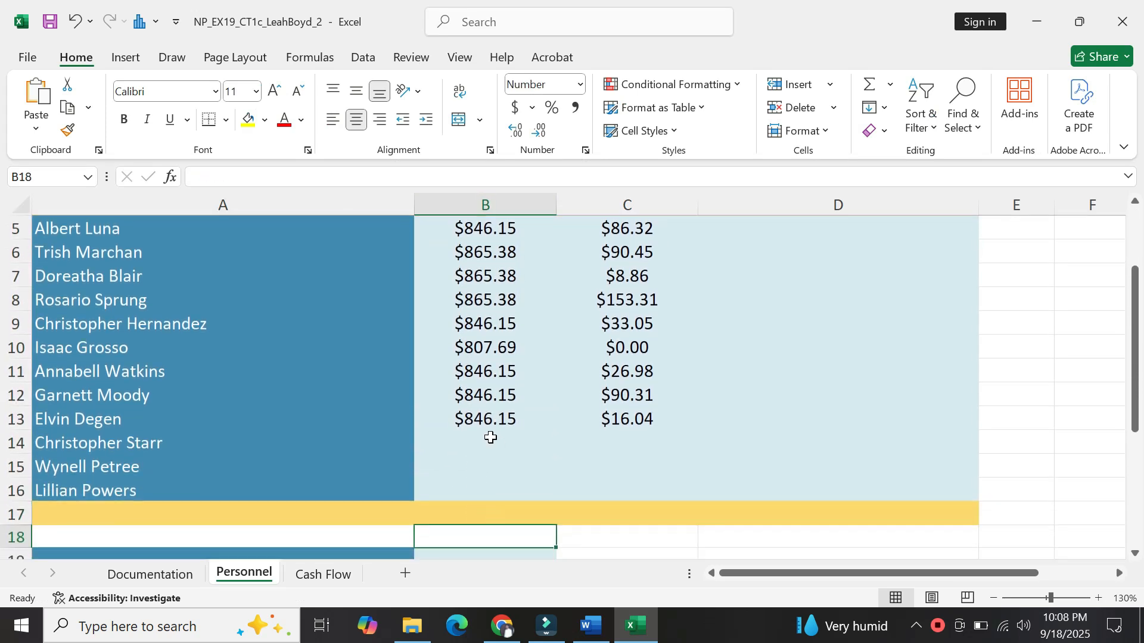
left_click(483, 438)
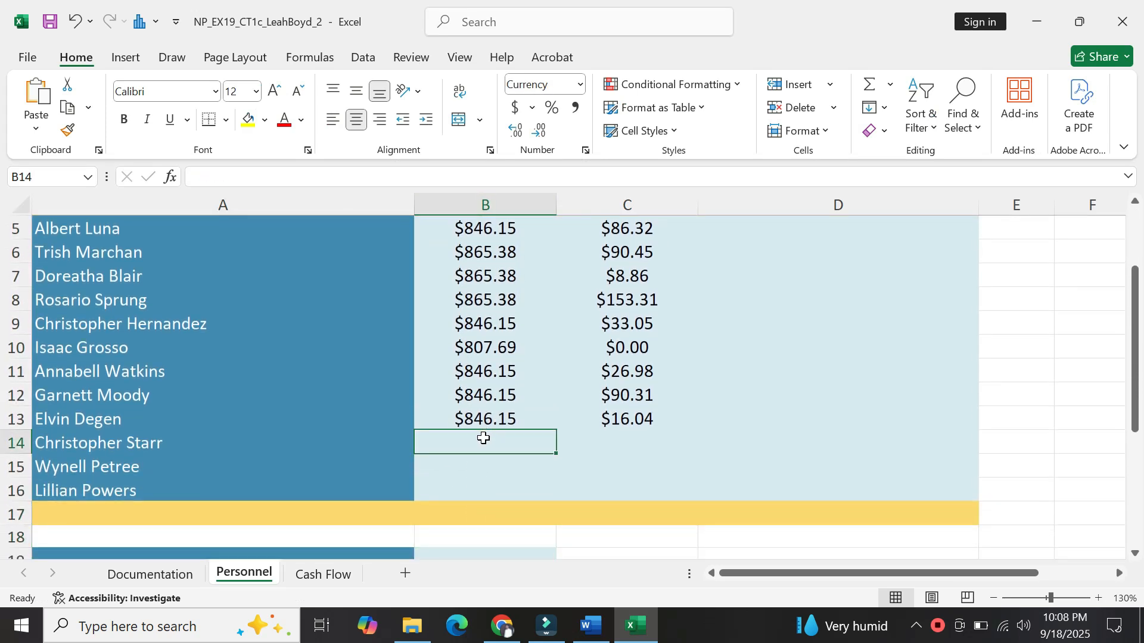
key("ctrl+v")
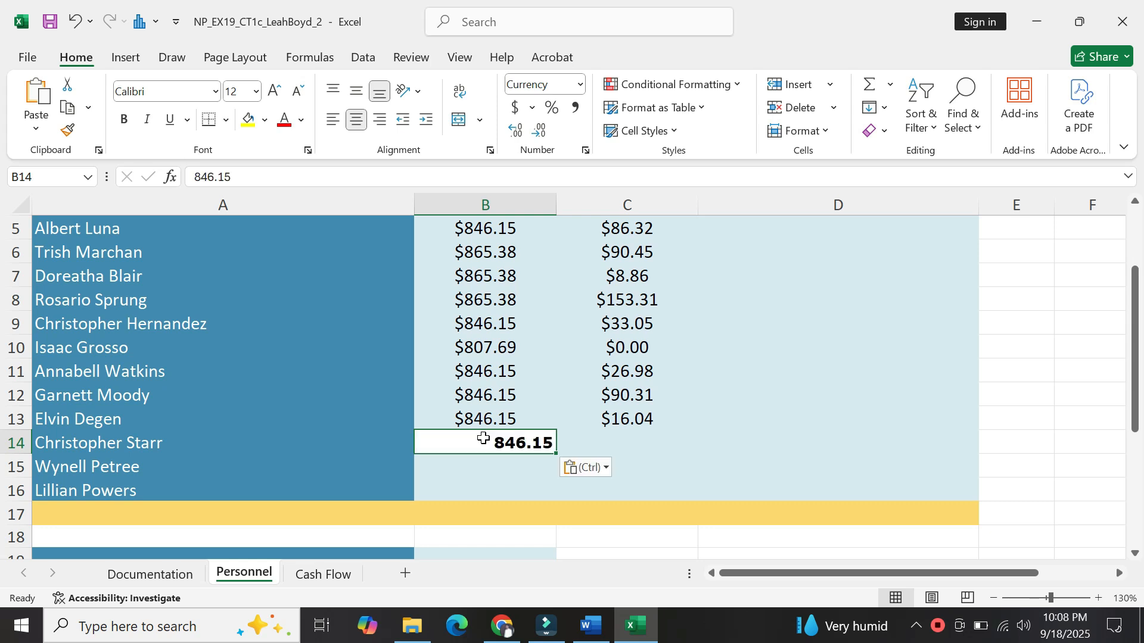
left_click(593, 469)
left_click(601, 515)
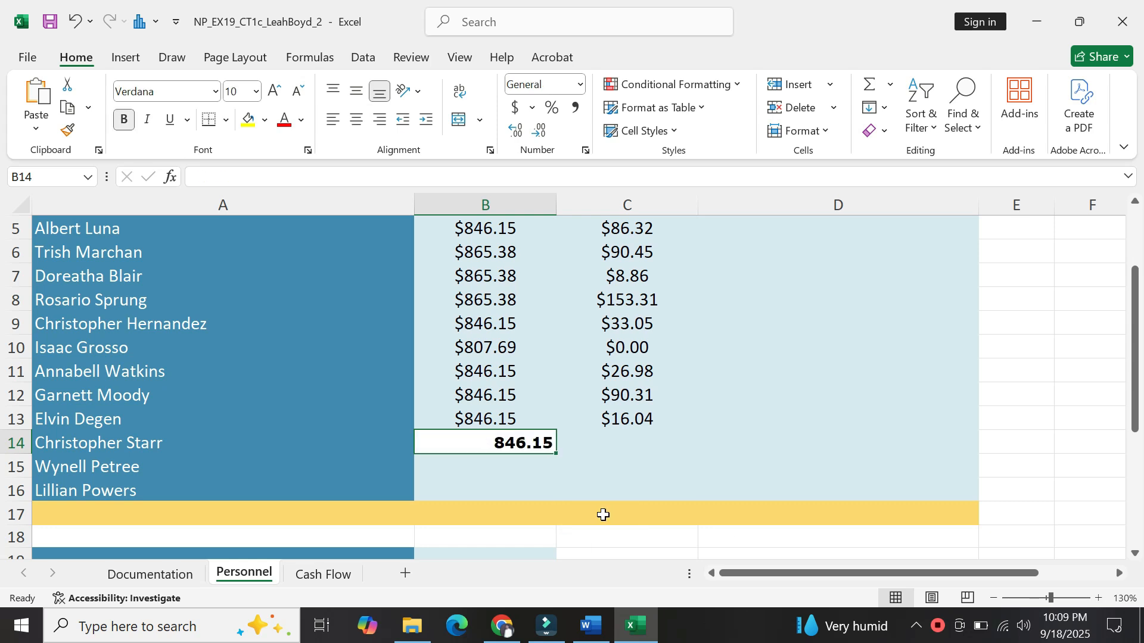
left_click(592, 625)
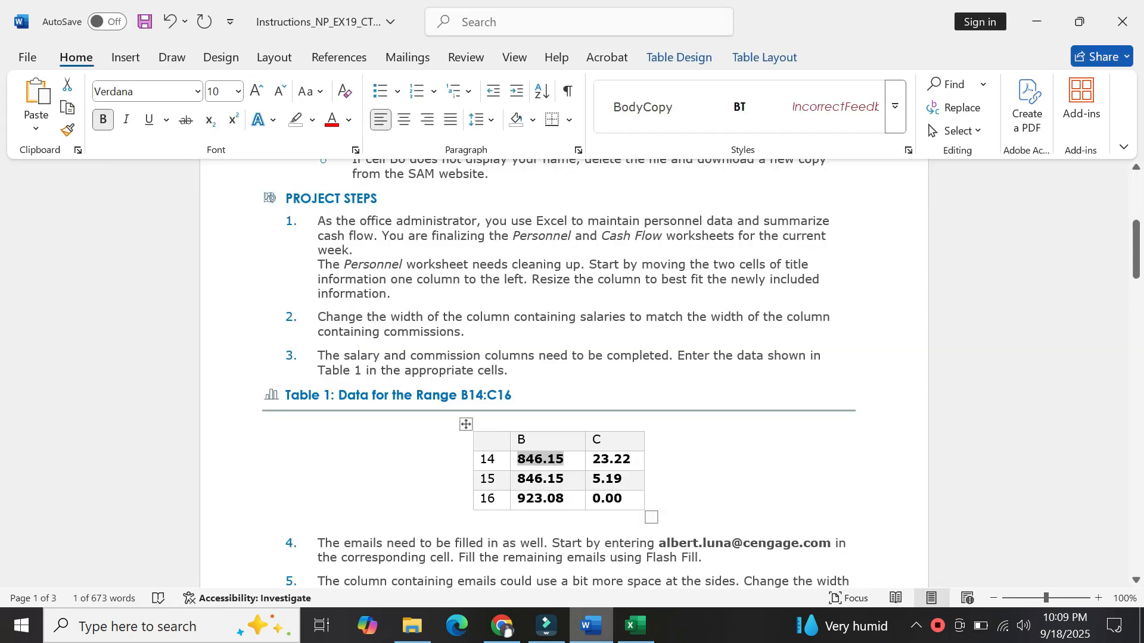
double_click(540, 478)
key("ctrl+c")
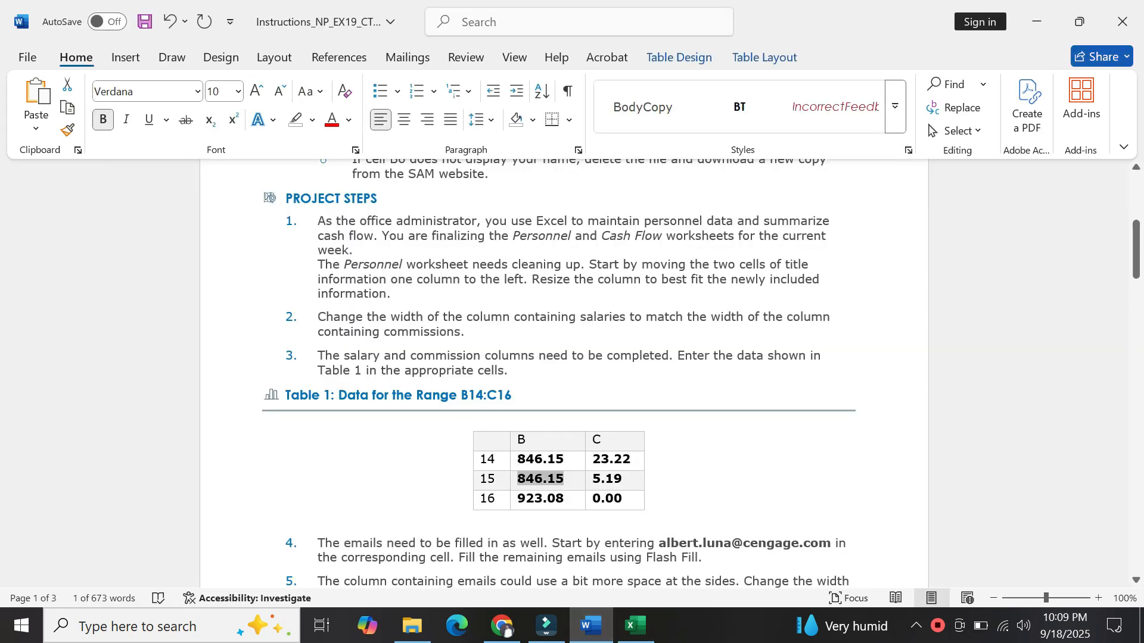
left_click(635, 626)
left_click(487, 466)
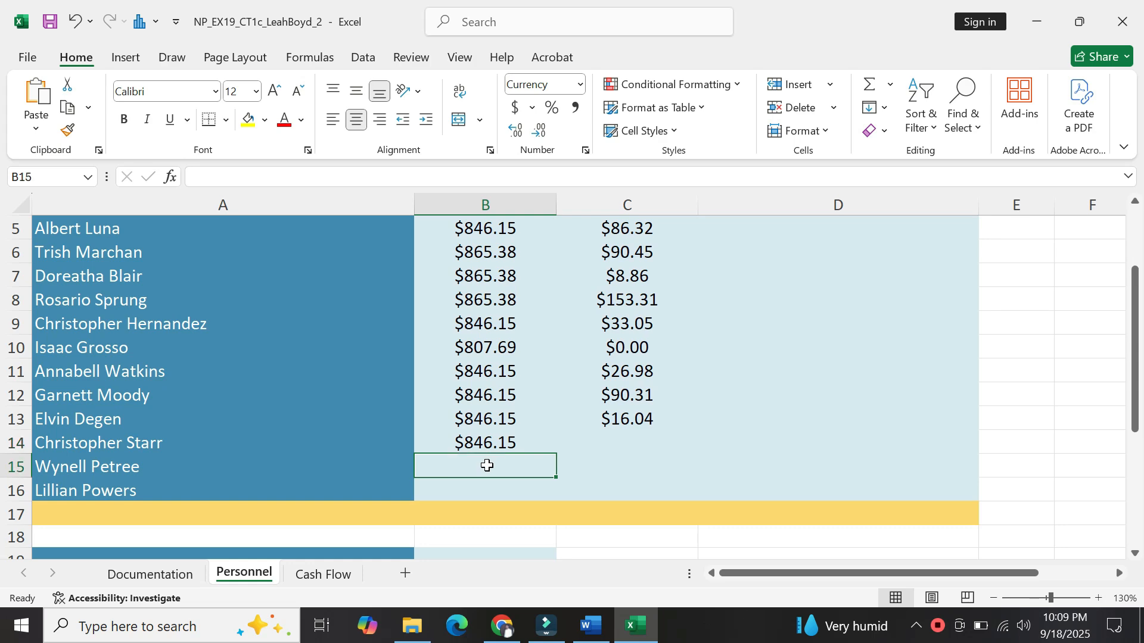
key("ctrl+v")
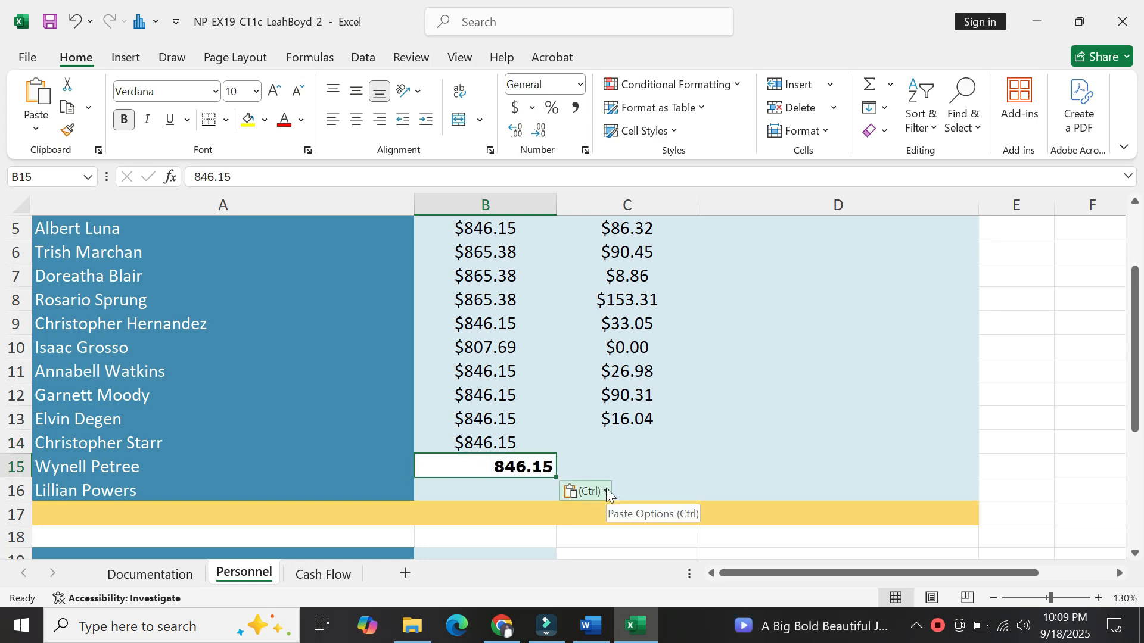
left_click(606, 493)
left_click(602, 545)
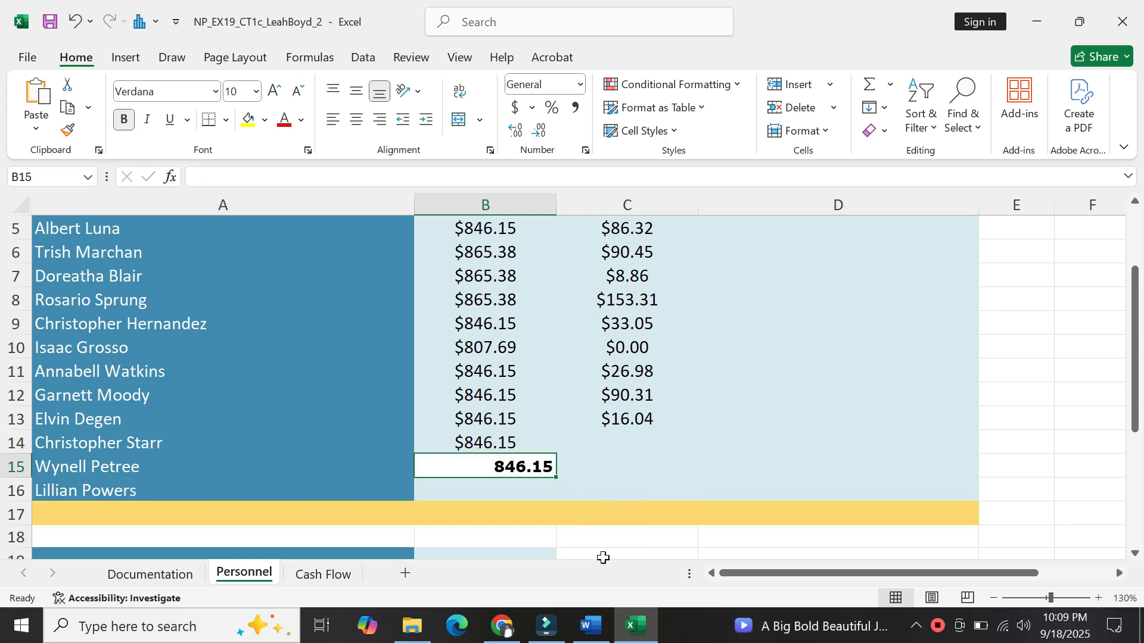
Paste the salary 923.08 into B16 with destination formatting, showing $923.08.
left_click(592, 626)
left_click_drag(565, 498, 509, 498)
key("ctrl+c")
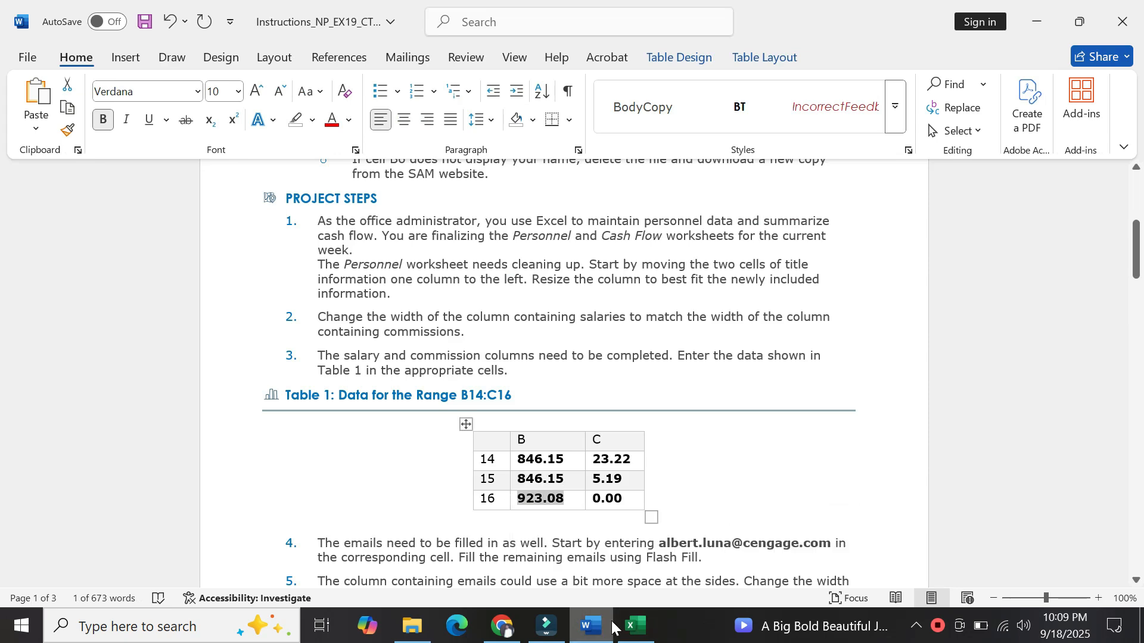
left_click(636, 626)
left_click(489, 495)
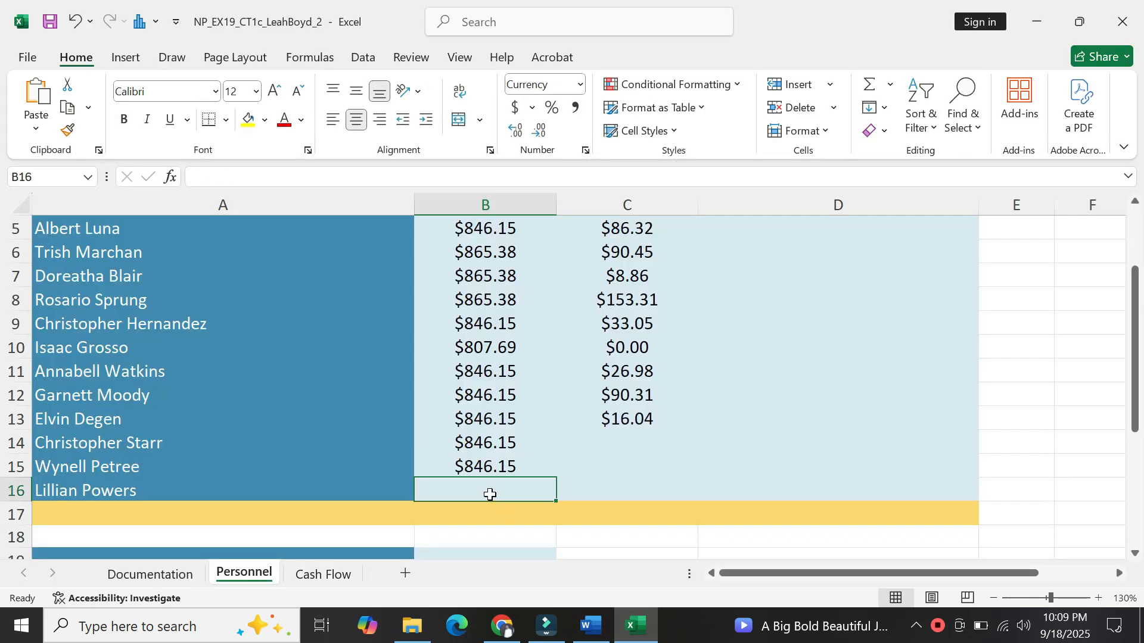
key("ctrl+v")
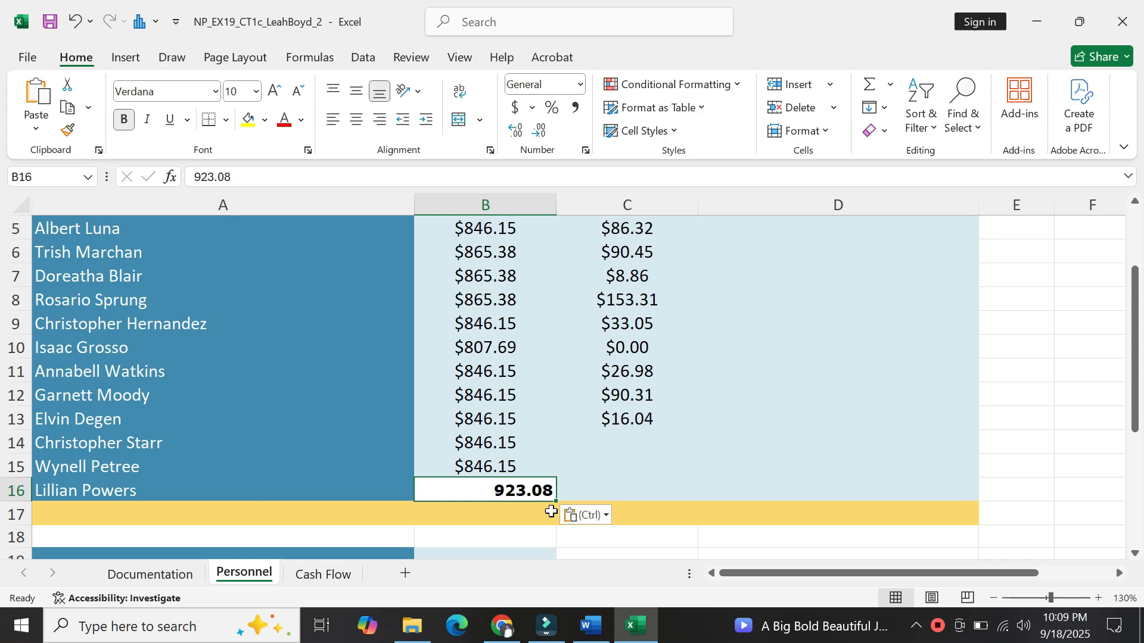
left_click(608, 515)
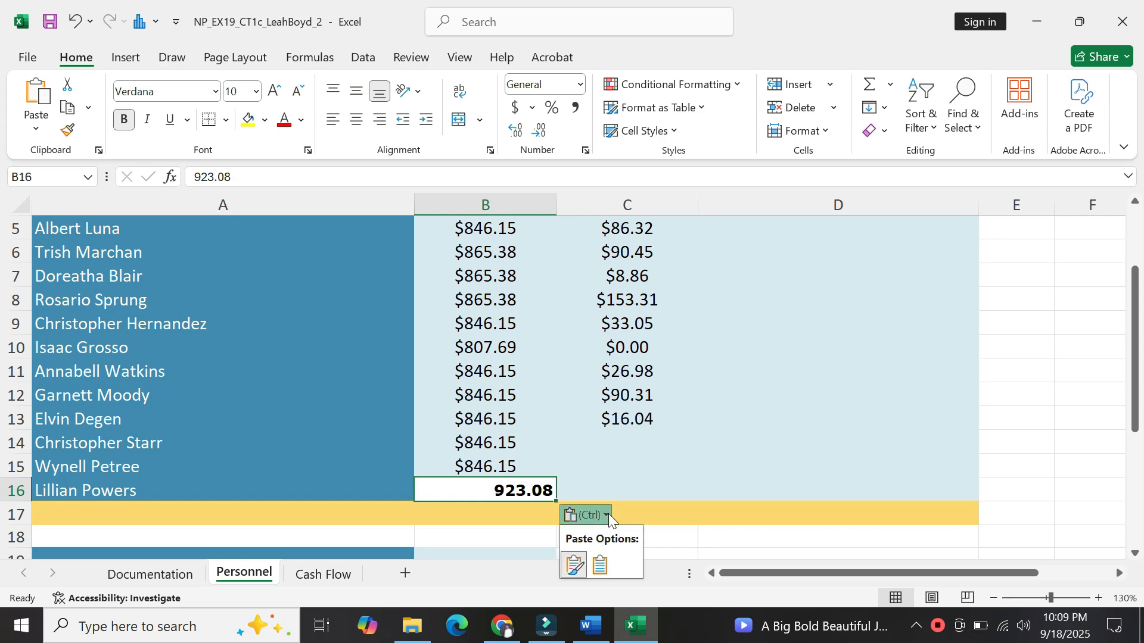
left_click(605, 563)
Select the commission value 23.22 in Table 1, then return to Excel.
left_click(591, 626)
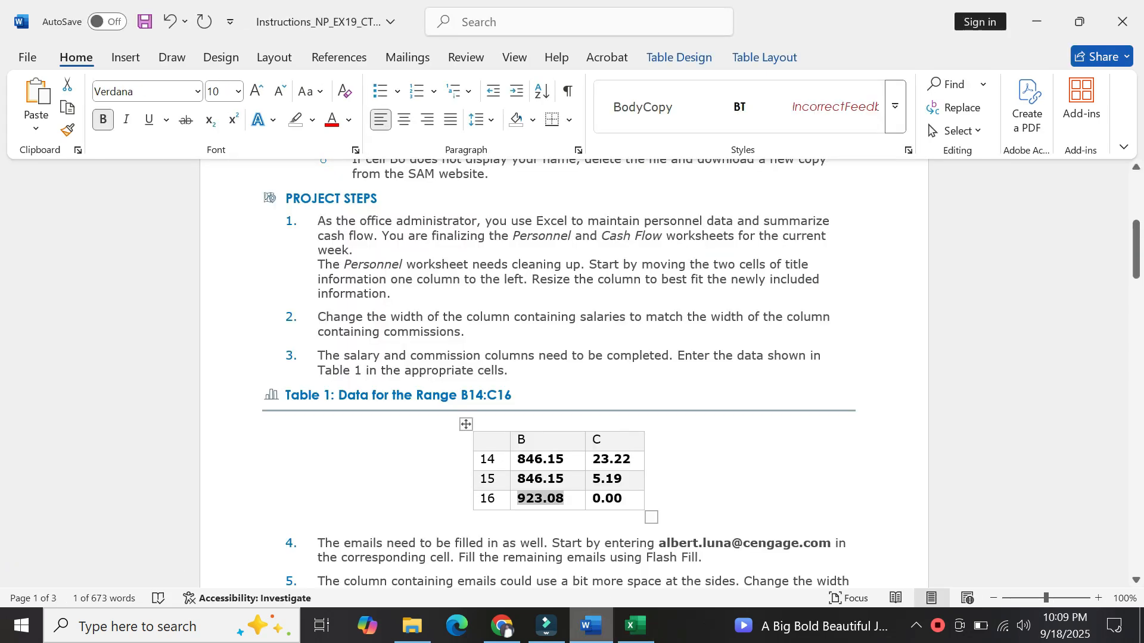
left_click_drag(632, 458, 598, 461)
key("ctrl+c")
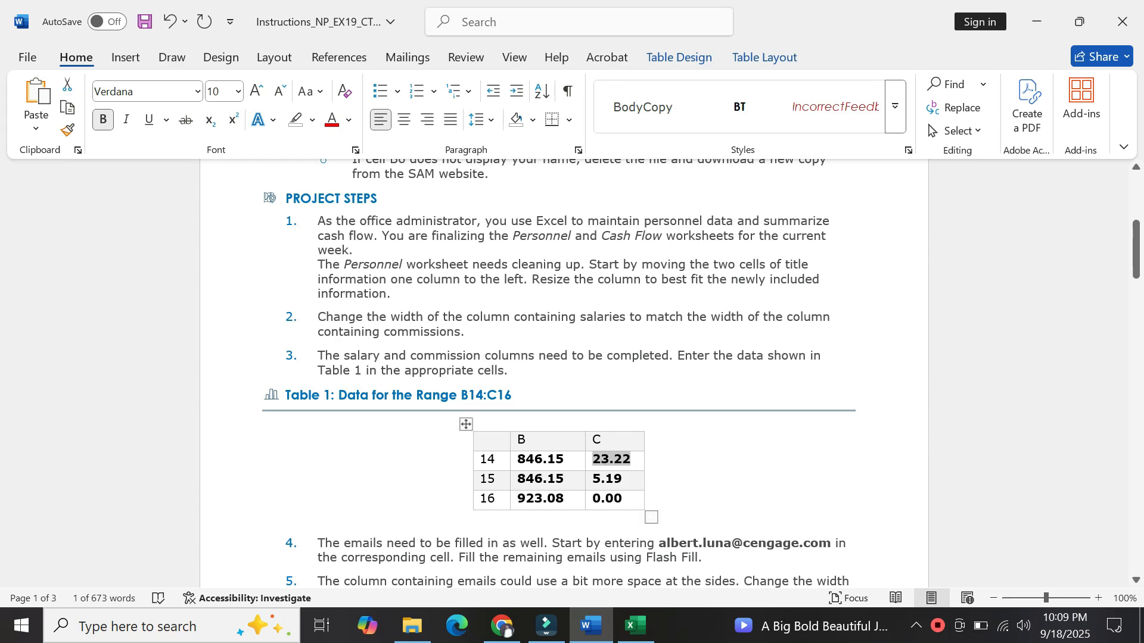
left_click(637, 626)
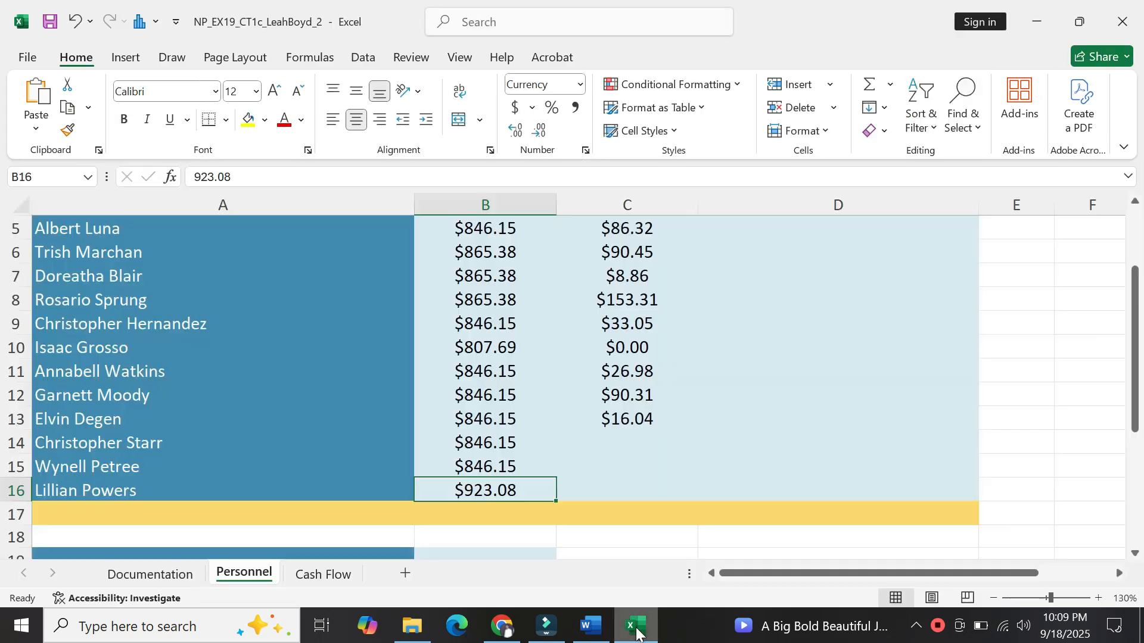
Paste 23.22 into C14 so it matches the column's currency formatting.
left_click(629, 457)
key("ctrl+v")
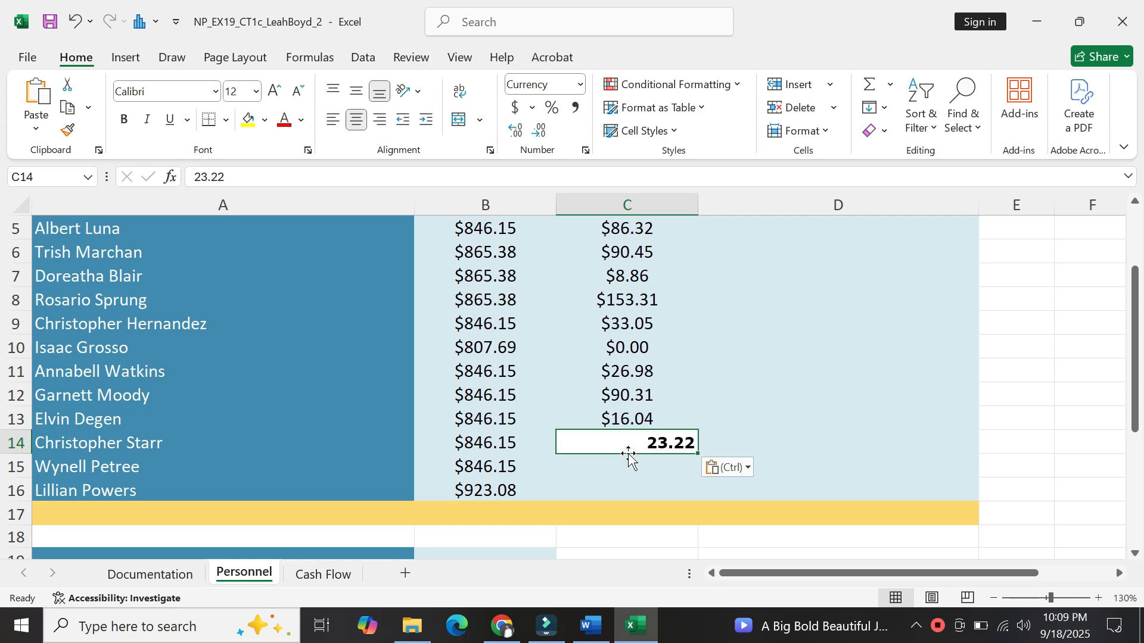
left_click(749, 470)
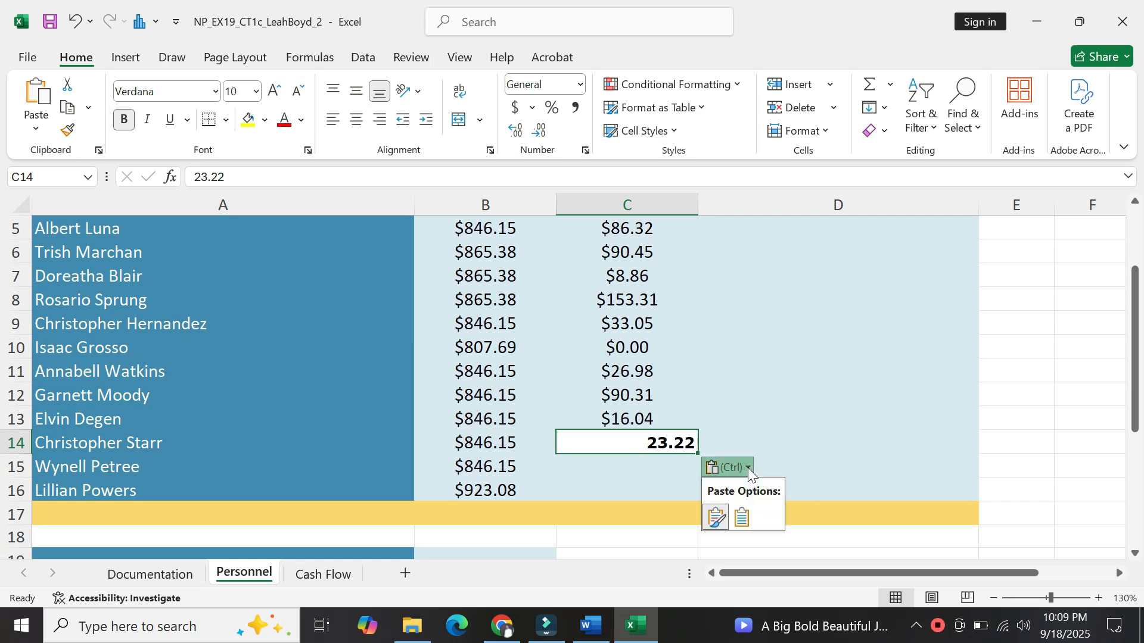
left_click(741, 521)
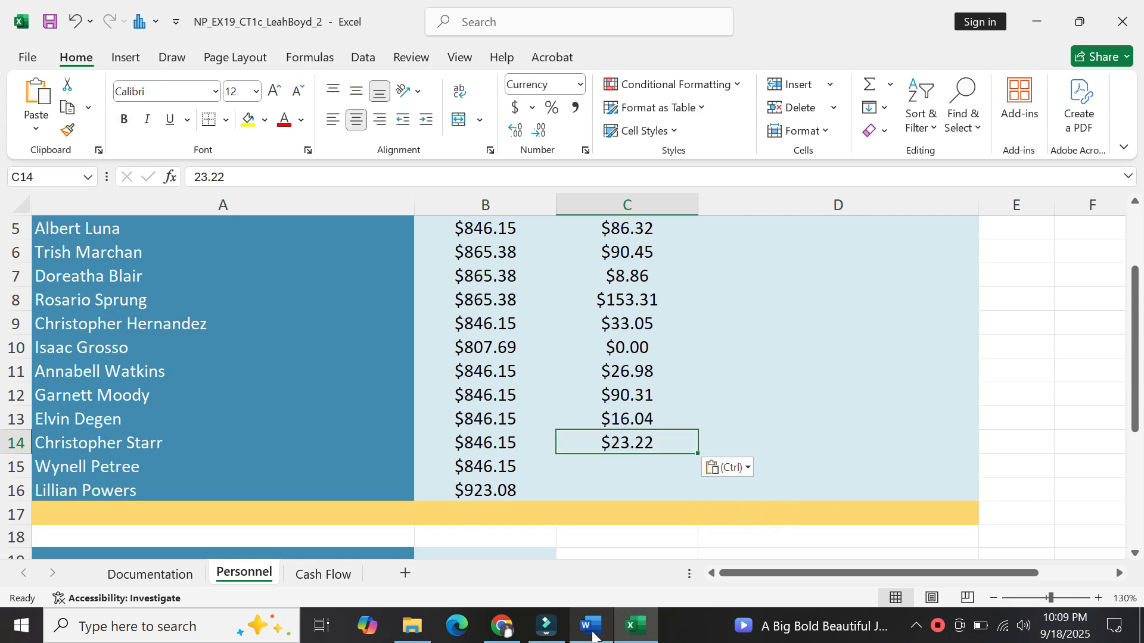
Take the 5.19 commission from Table 1 and paste it into C15 in currency format.
left_click(593, 637)
left_click_drag(623, 479, 591, 480)
key("ctrl+c")
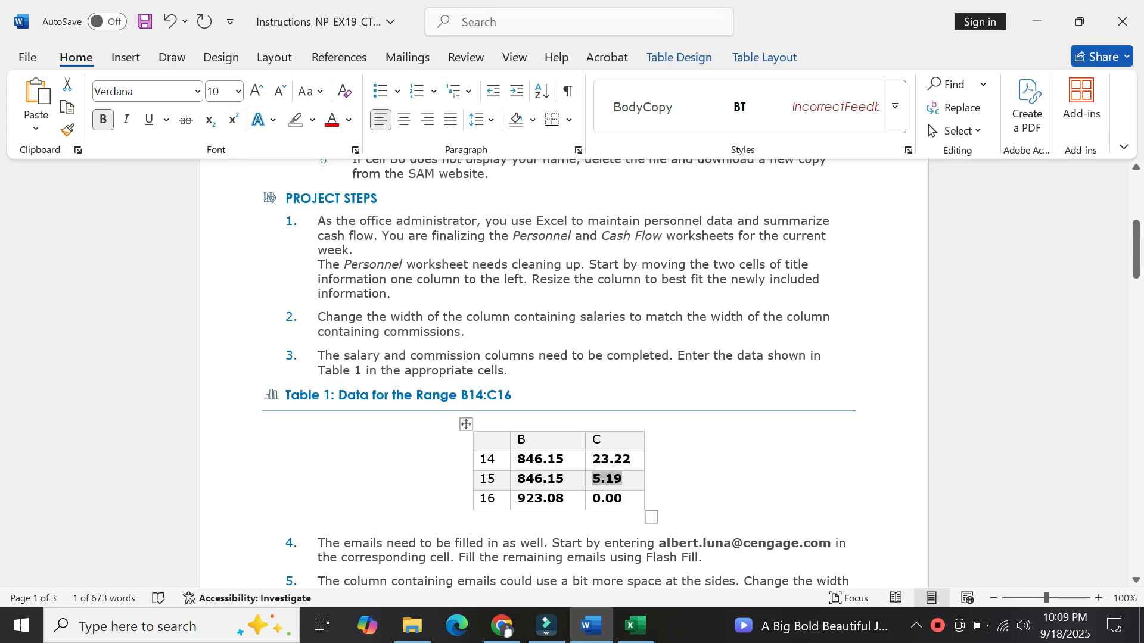
left_click(636, 626)
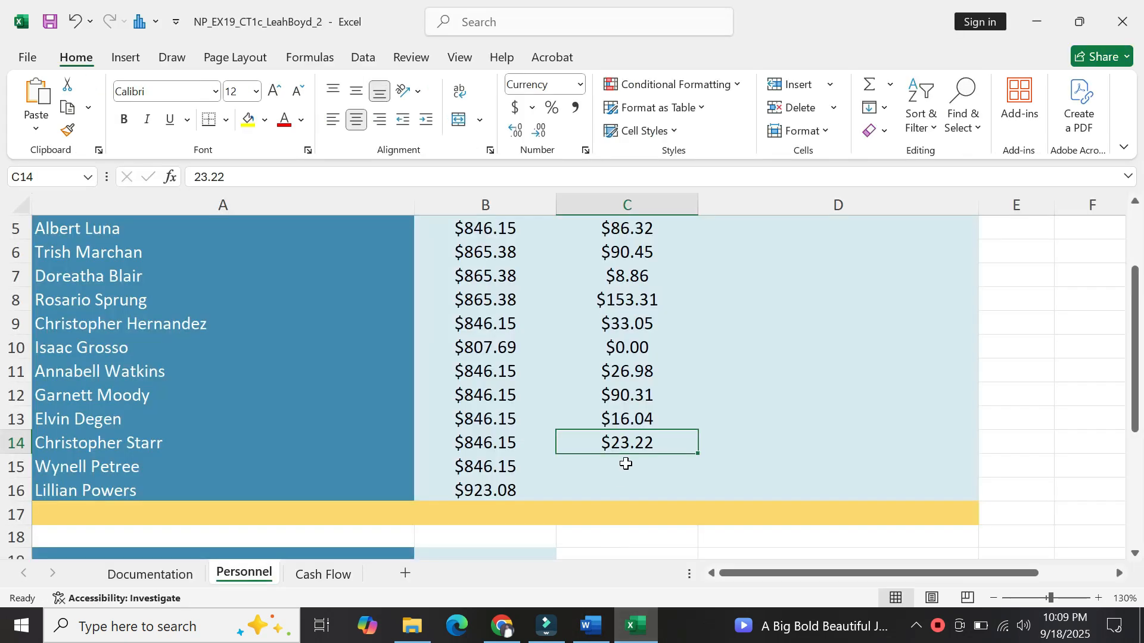
left_click(626, 466)
key("ctrl+v")
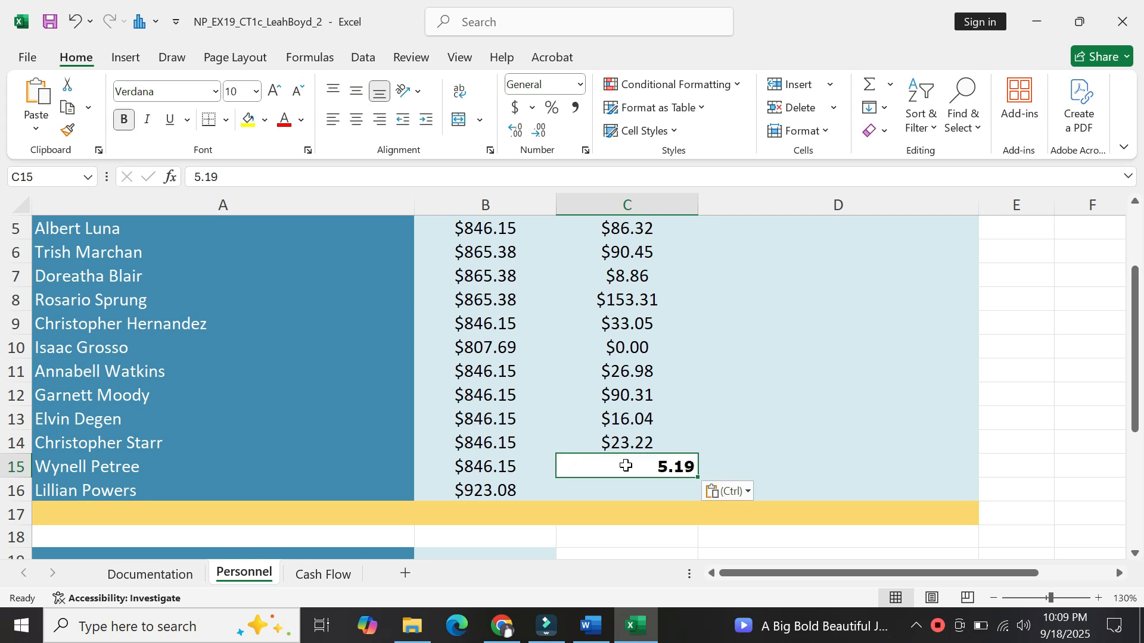
left_click(748, 492)
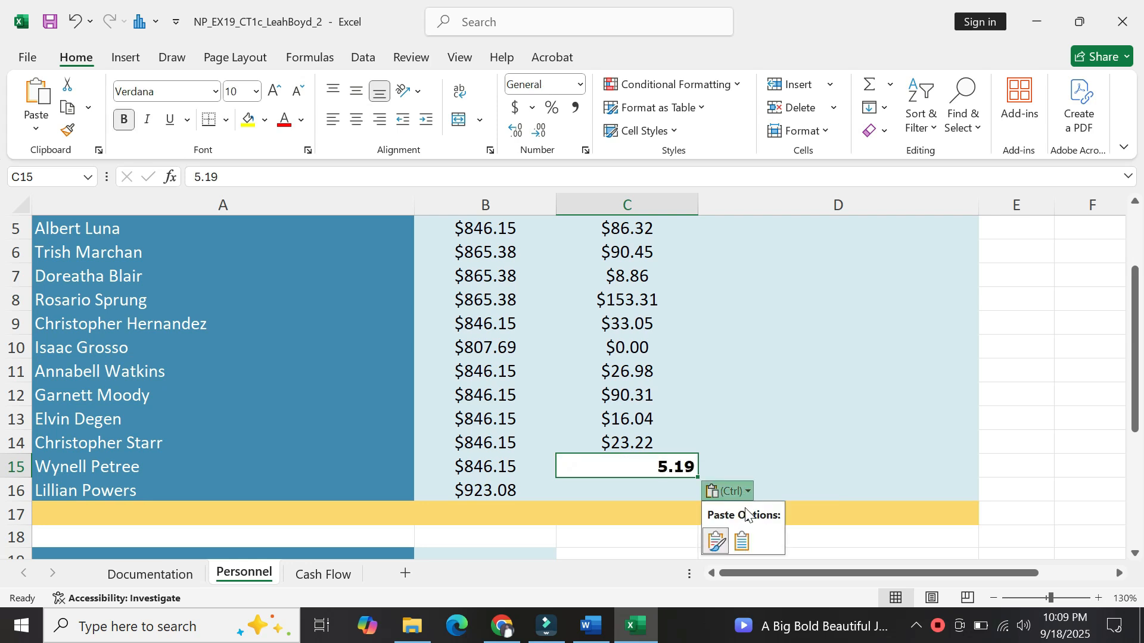
left_click(741, 541)
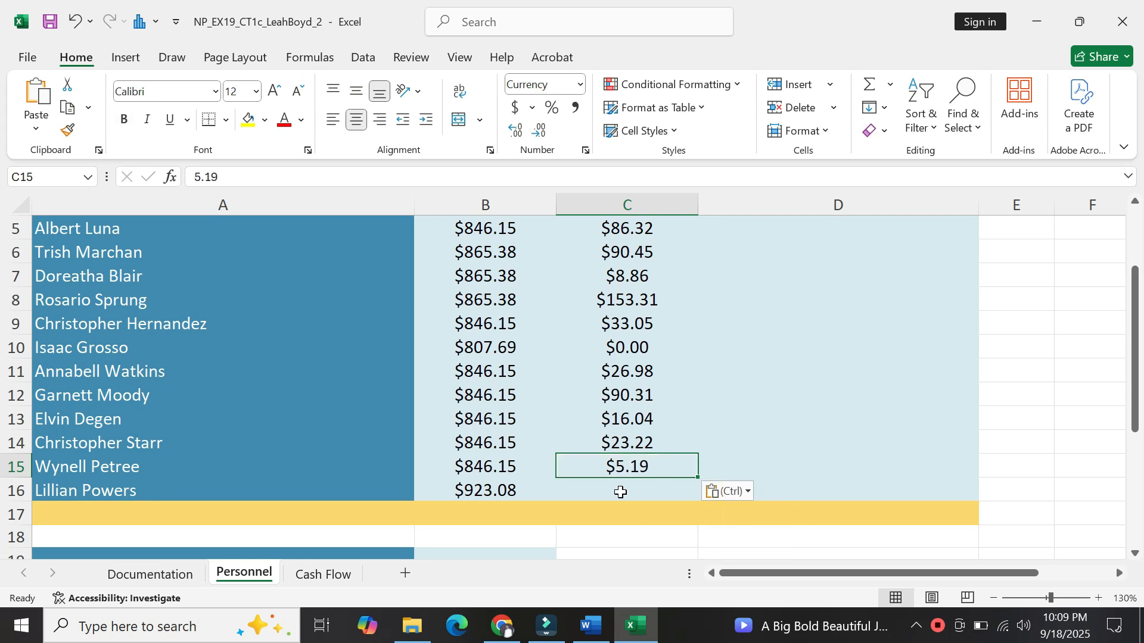
Enter 0.00 as the commission in C16.
left_click(621, 492)
type("0.")
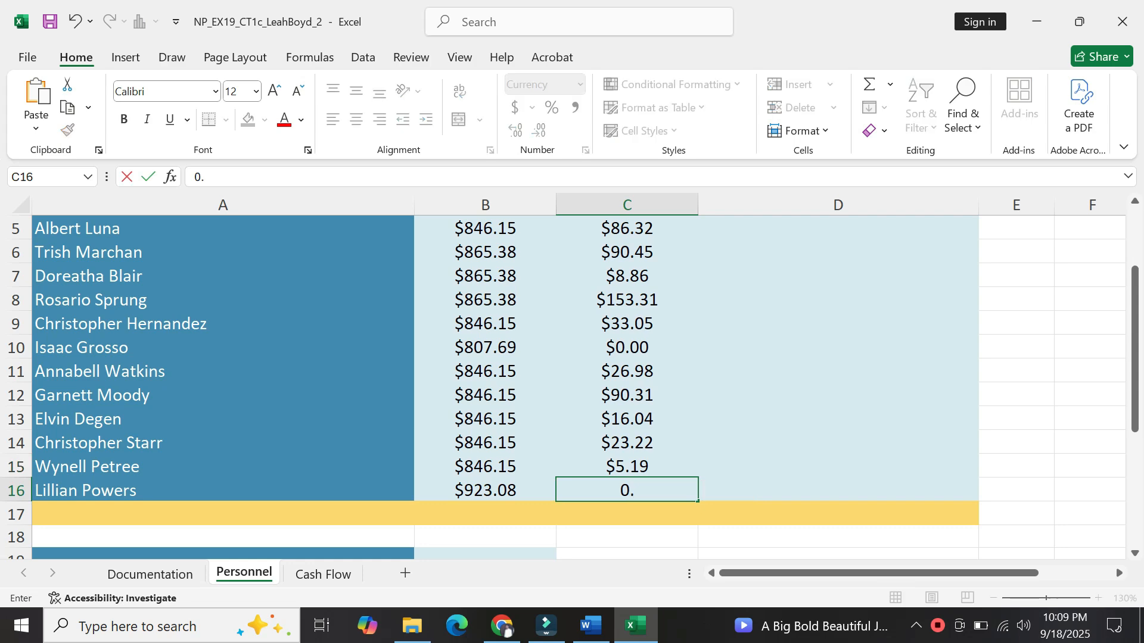
type("00")
key("Return")
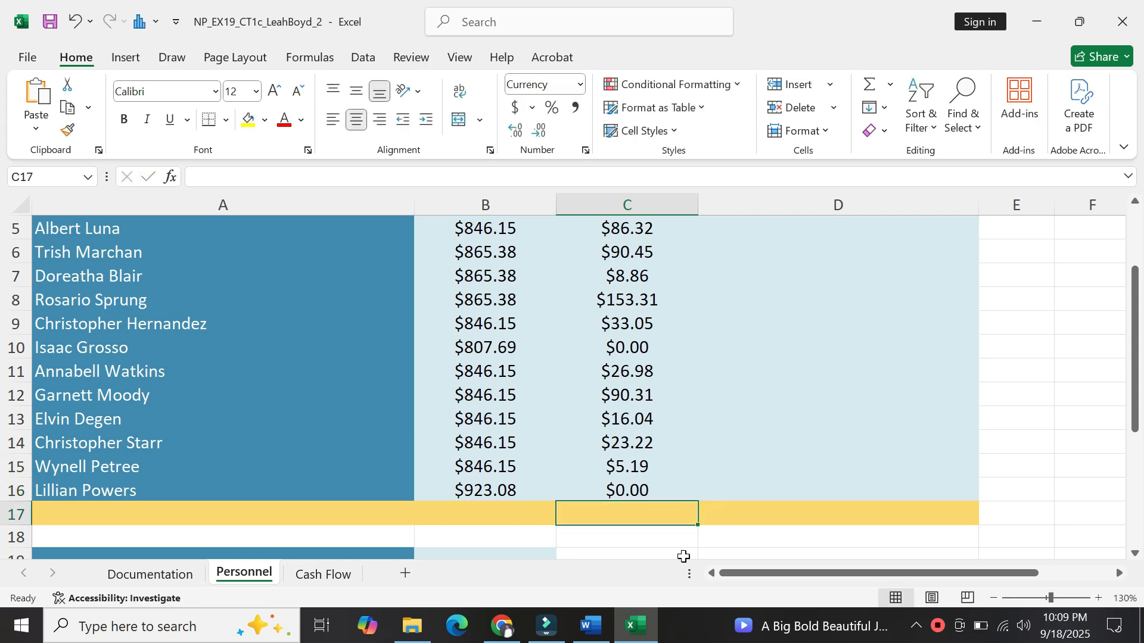
Scroll the Word instructions to step 4 and select the sample employee email address.
left_click(590, 628)
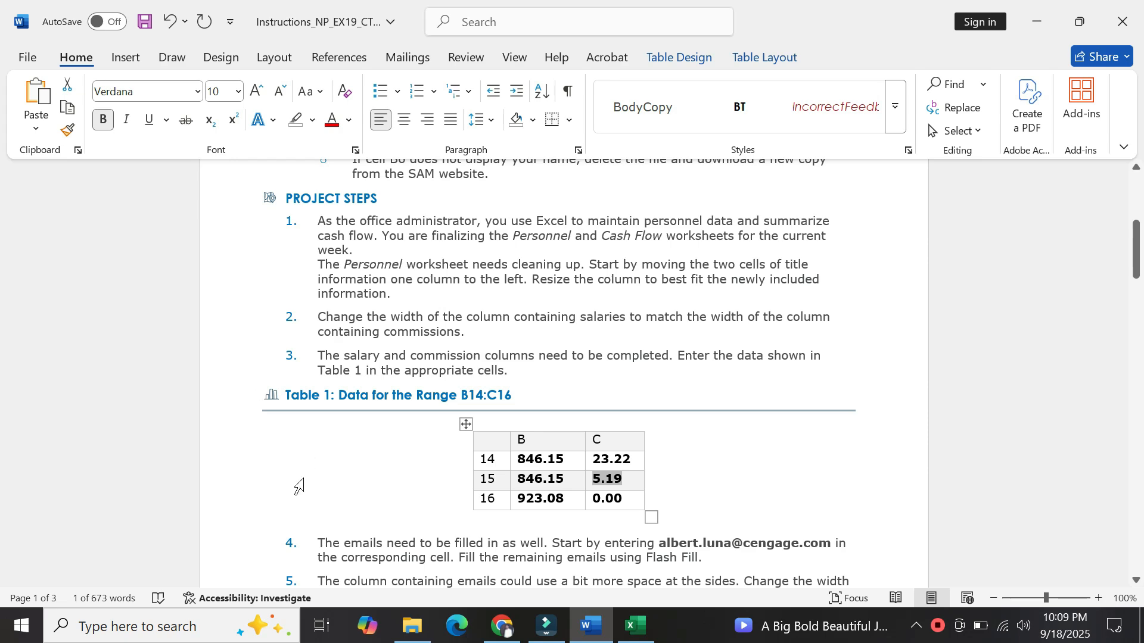
left_click(324, 549)
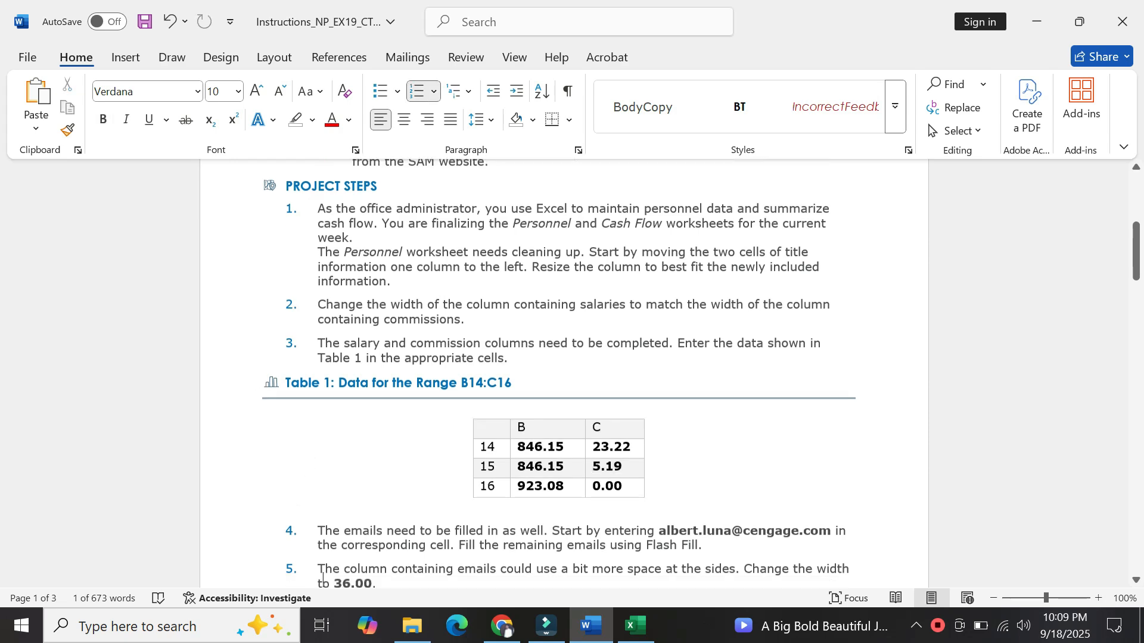
scroll(322, 572, "down", 3)
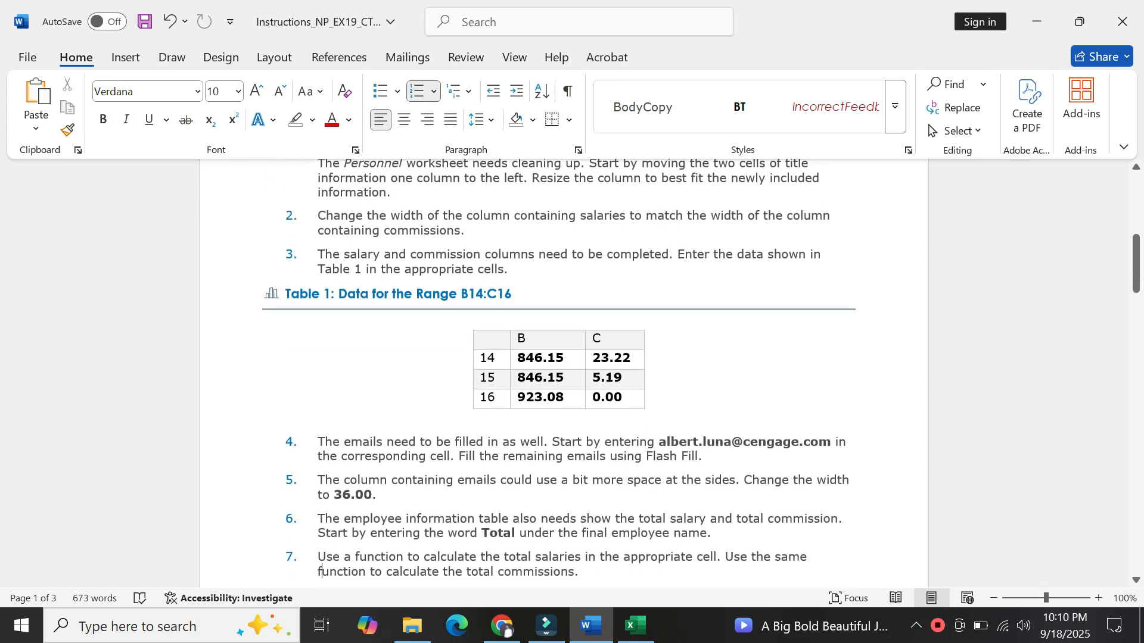
scroll(322, 538, "down", 5)
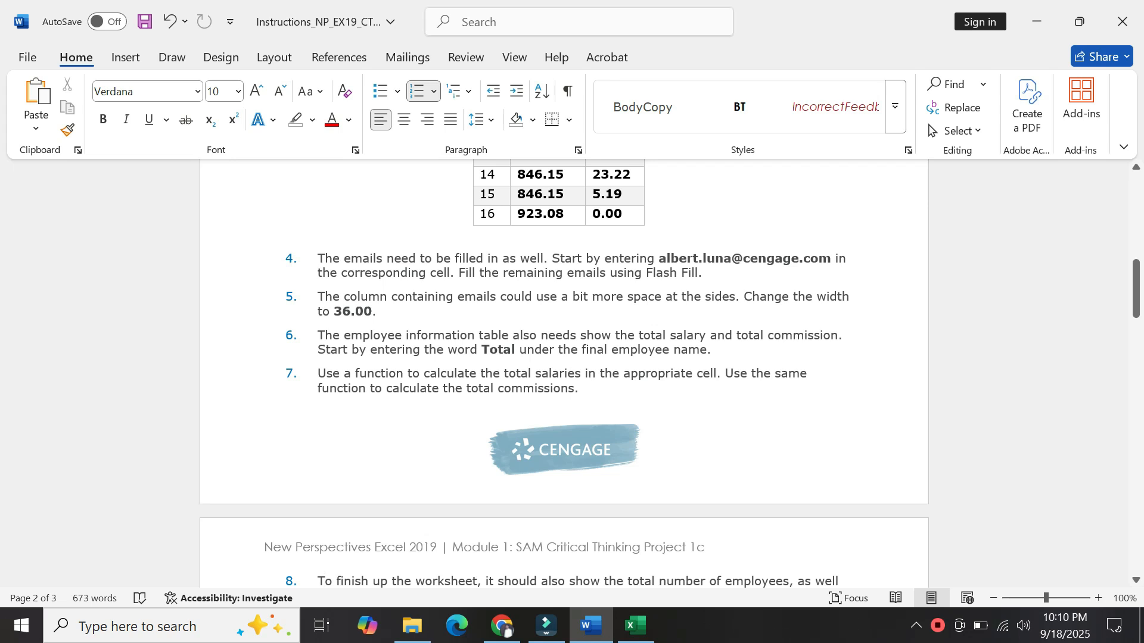
left_click_drag(659, 258, 823, 269)
key("ctrl+c")
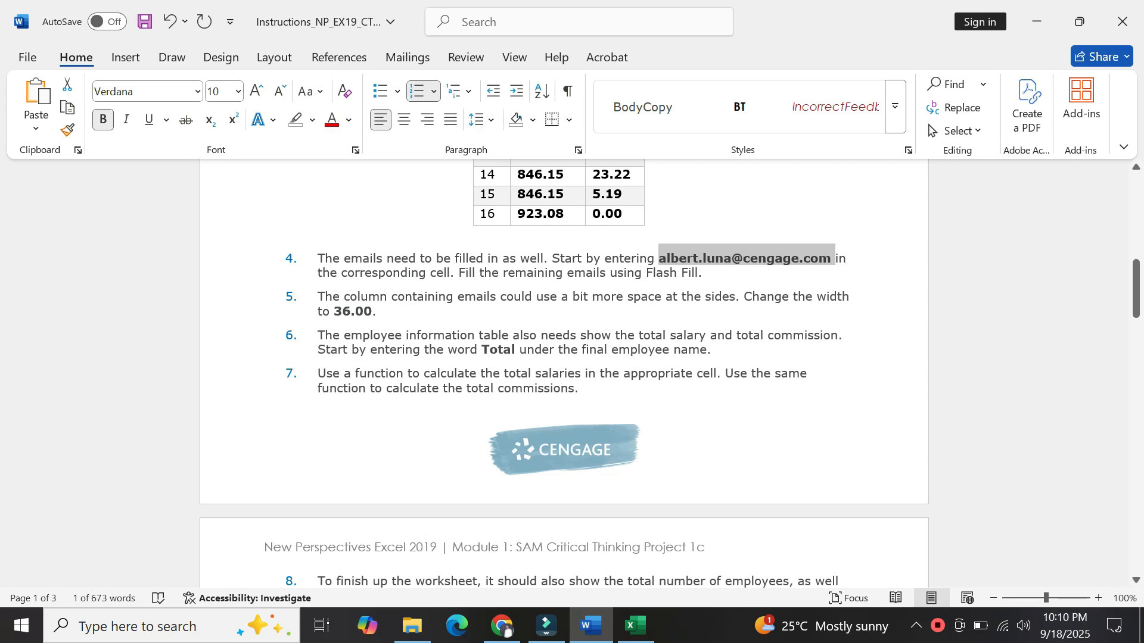
Paste the first employee's email into D5, matching the sheet's formatting.
left_click(636, 625)
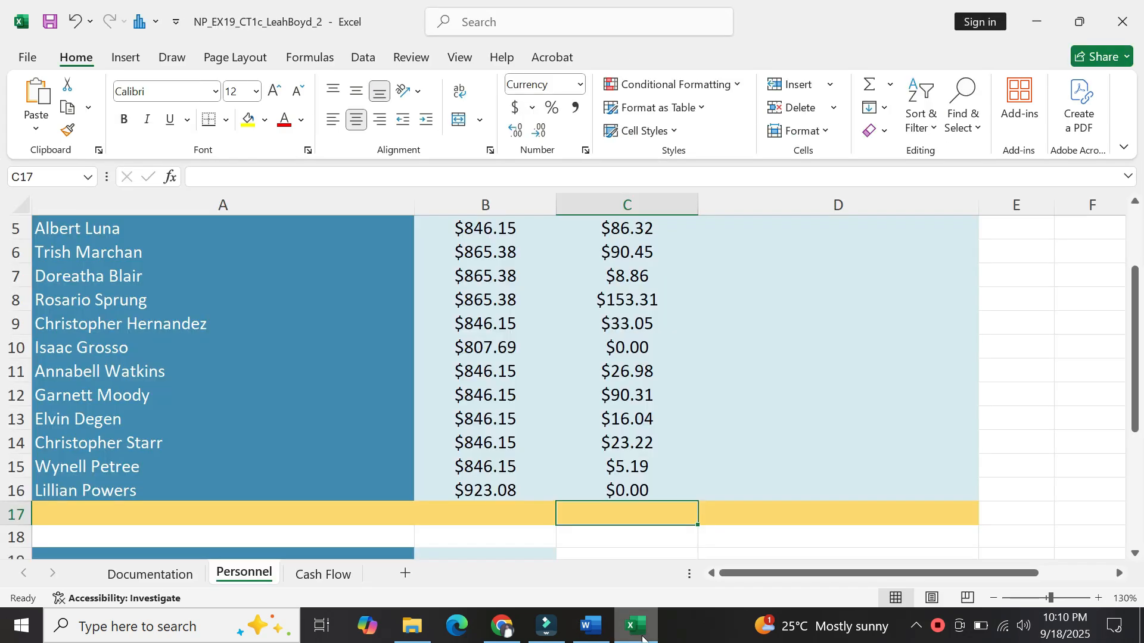
left_click(714, 426)
key("Up")
key("Up")
key("Up")
key("Up")
key("Up")
key("Up")
key("Up")
key("Up")
key("Up")
key("Up")
key("Up")
key("Up")
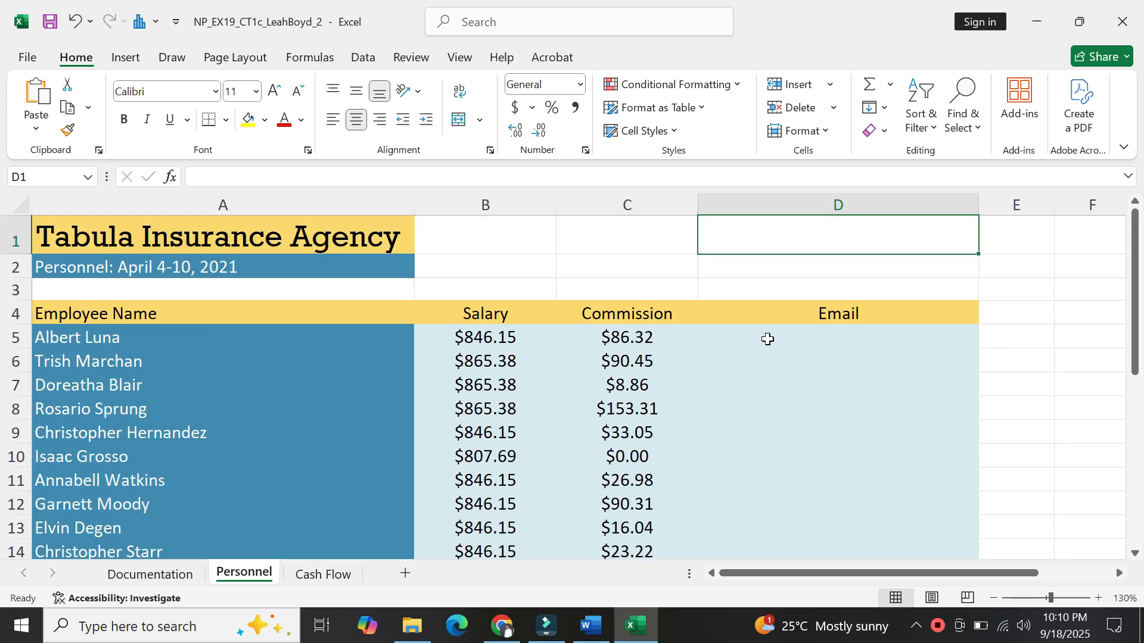
left_click(767, 339)
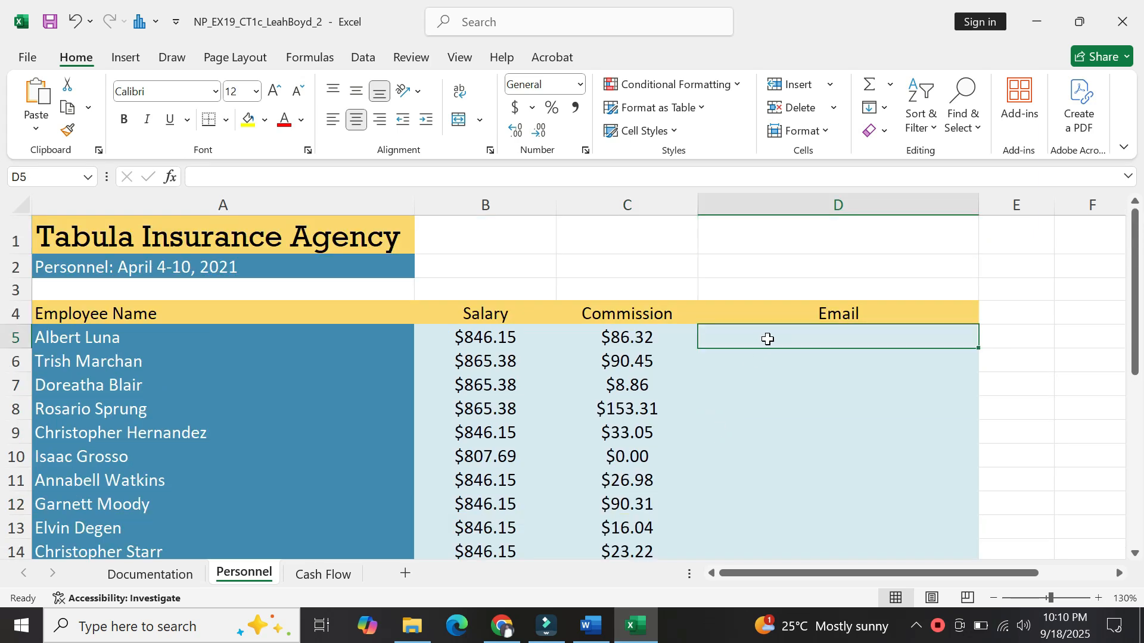
key("ctrl+v")
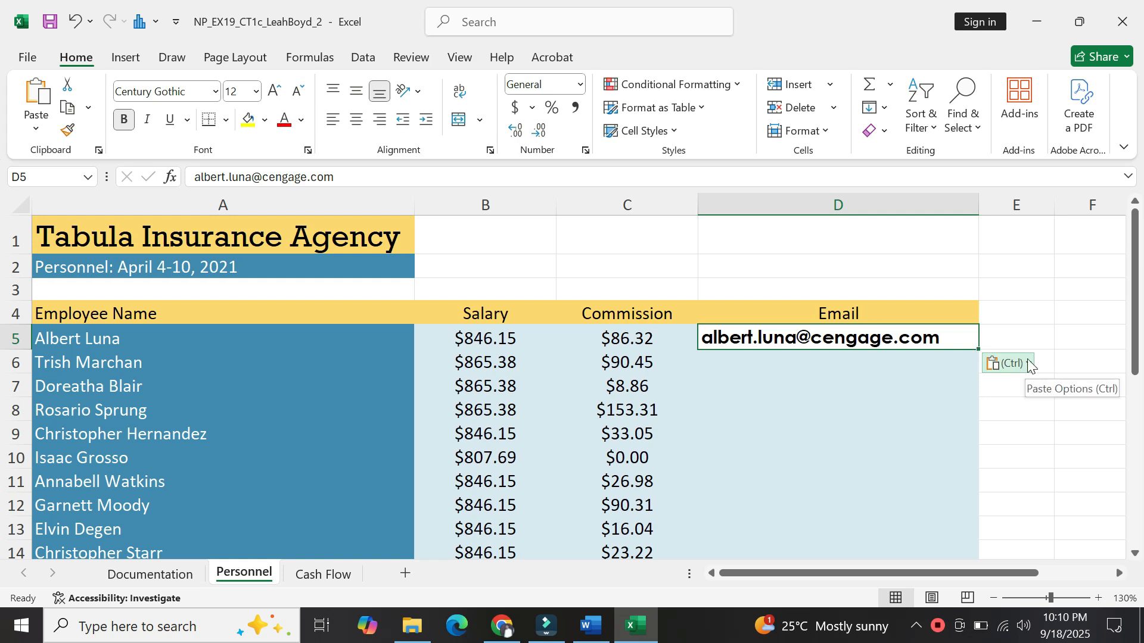
left_click(1029, 364)
left_click(1028, 407)
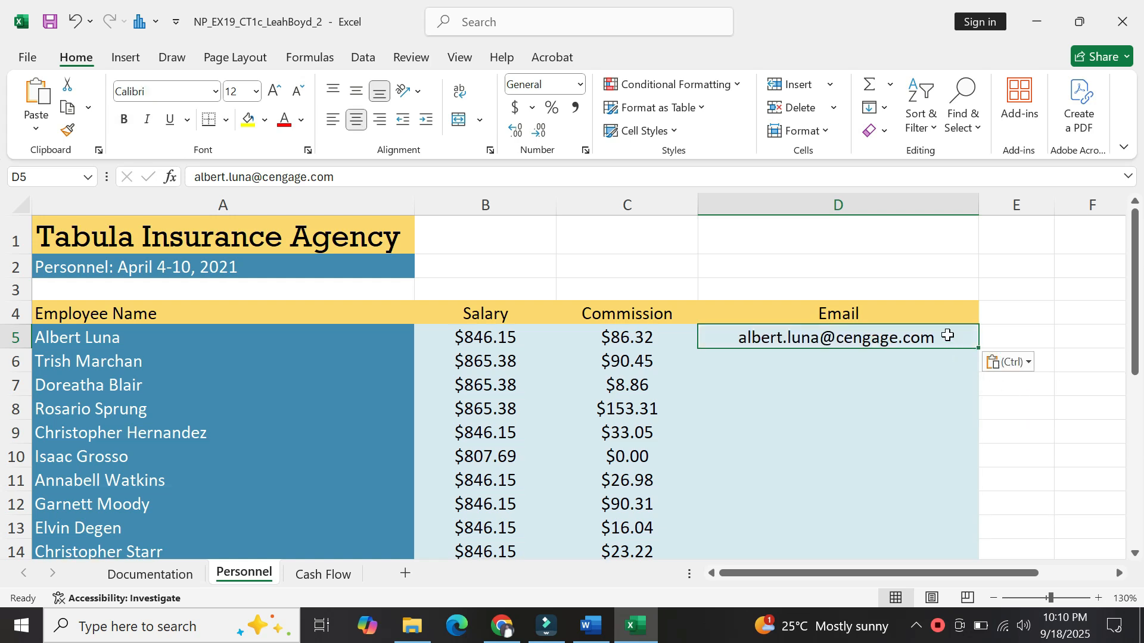
Flash Fill D5:D16 so every employee gets a matching email address.
left_click_drag(947, 334, 953, 500)
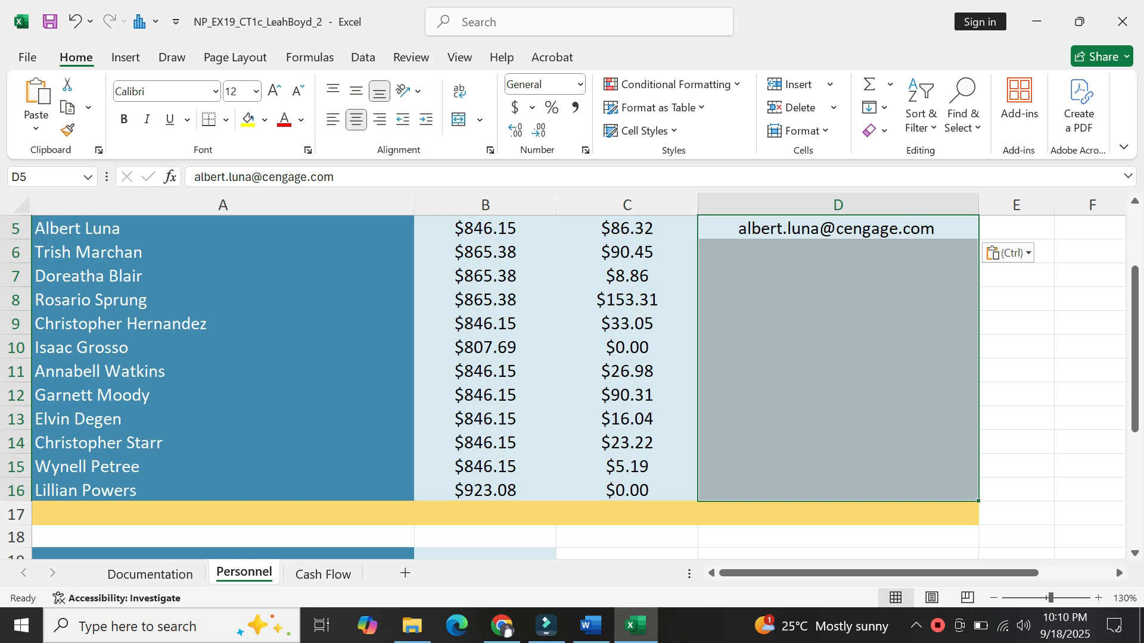
left_click(886, 117)
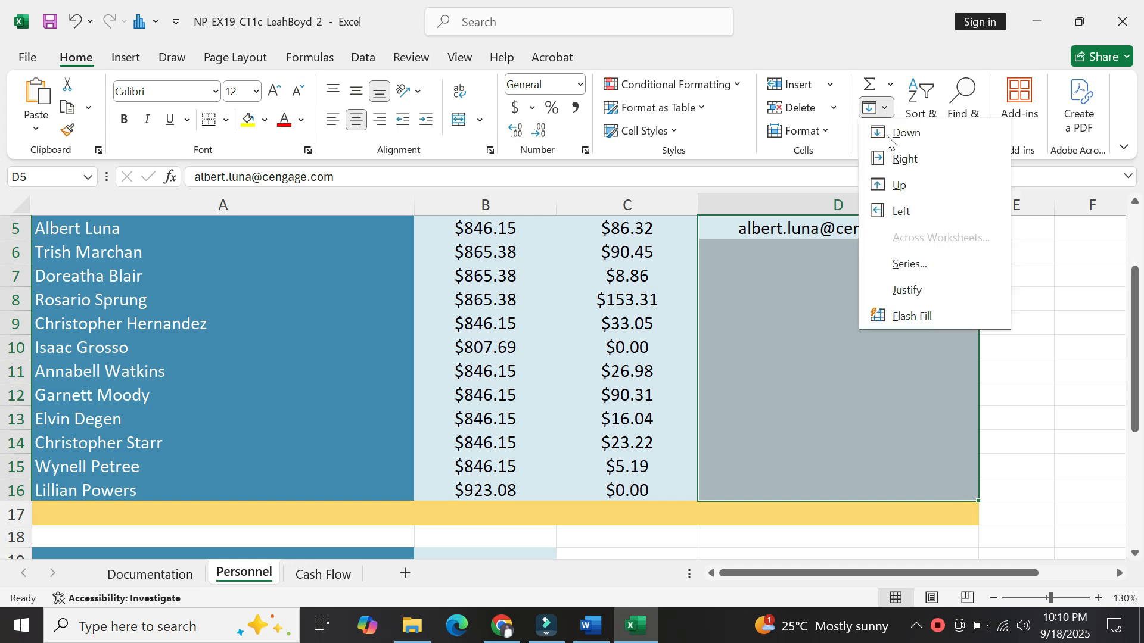
left_click(902, 315)
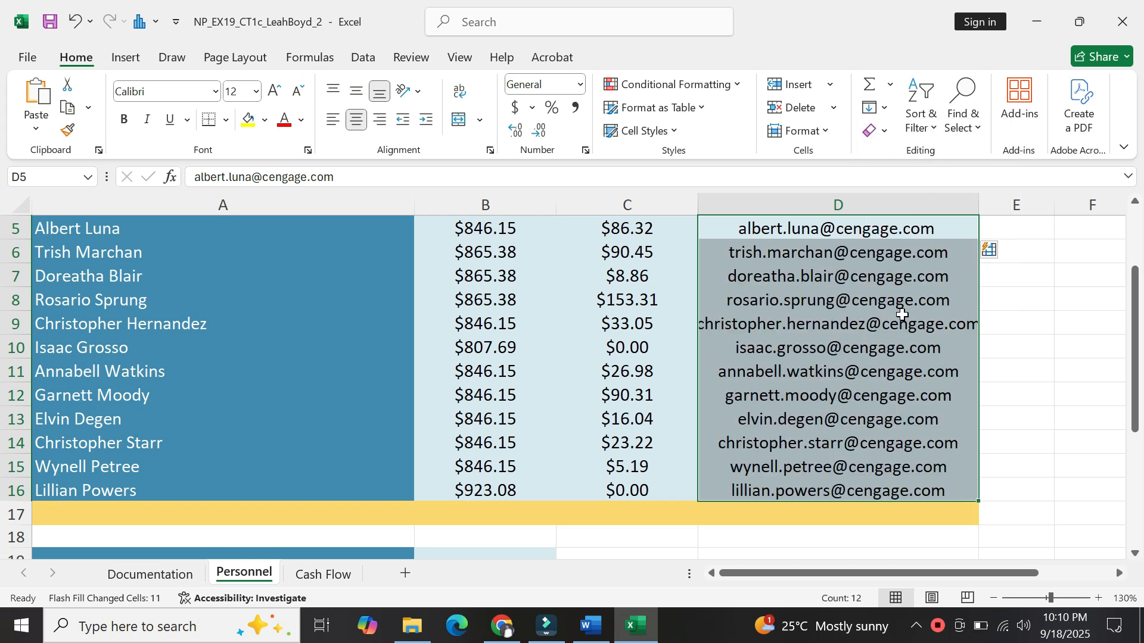
left_click(1035, 374)
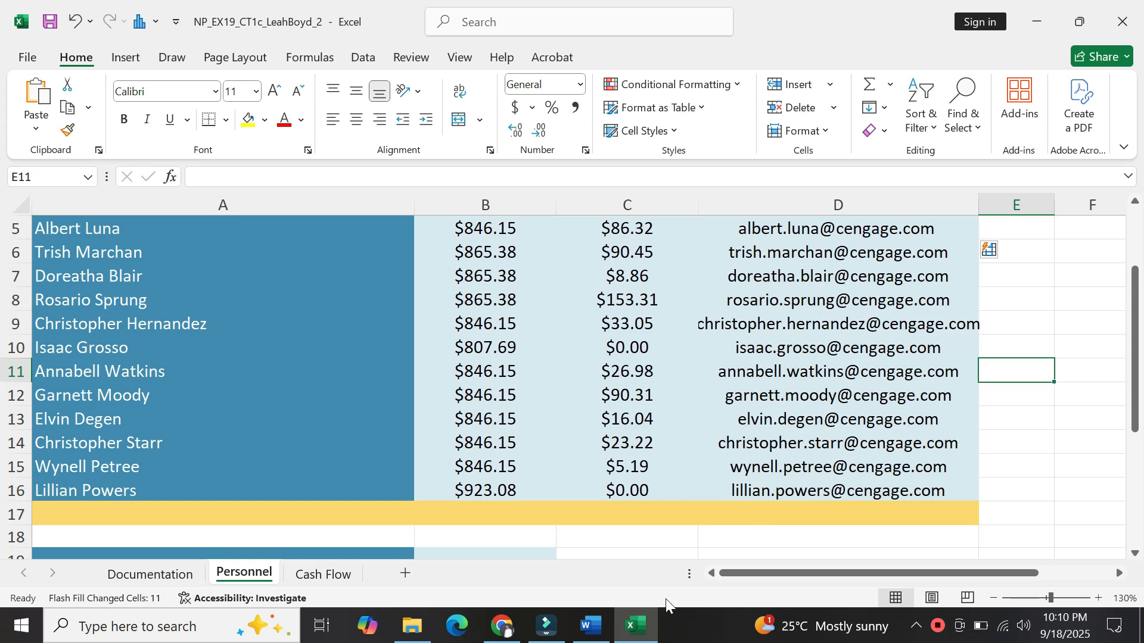
Highlight the required 36.00 column width in step 5, then return to Excel.
left_click(592, 625)
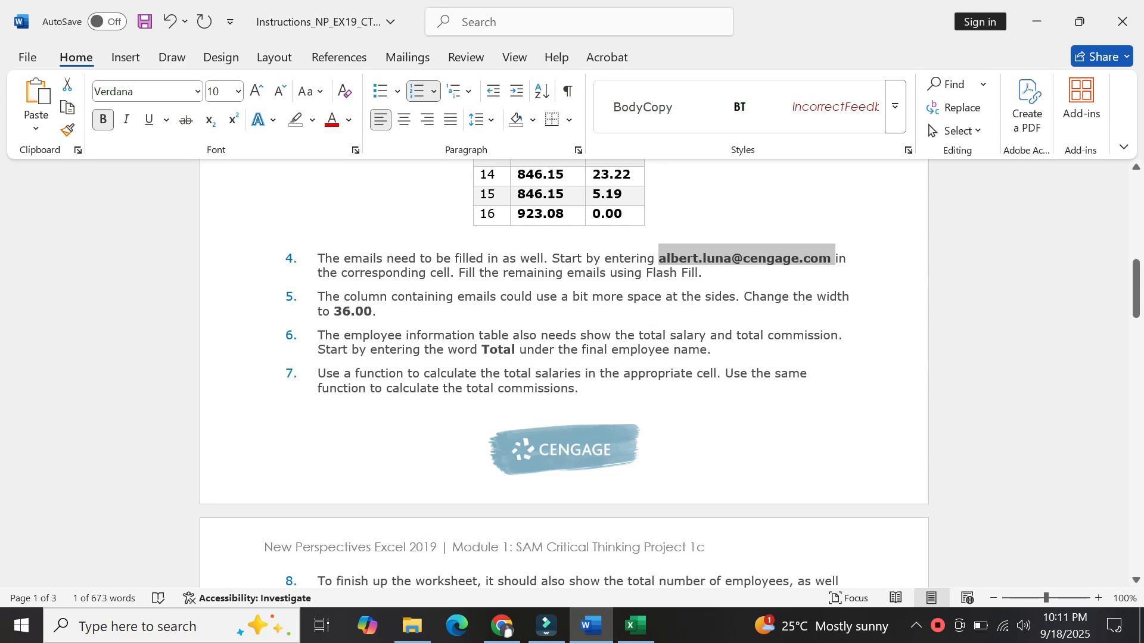
left_click_drag(332, 311, 367, 311)
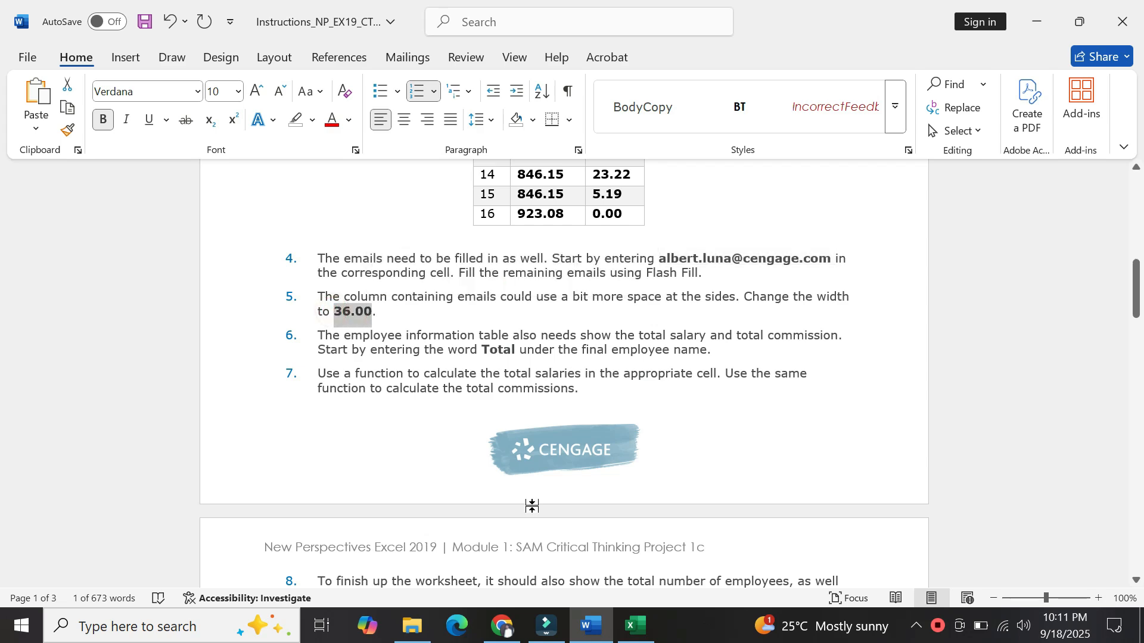
left_click(633, 626)
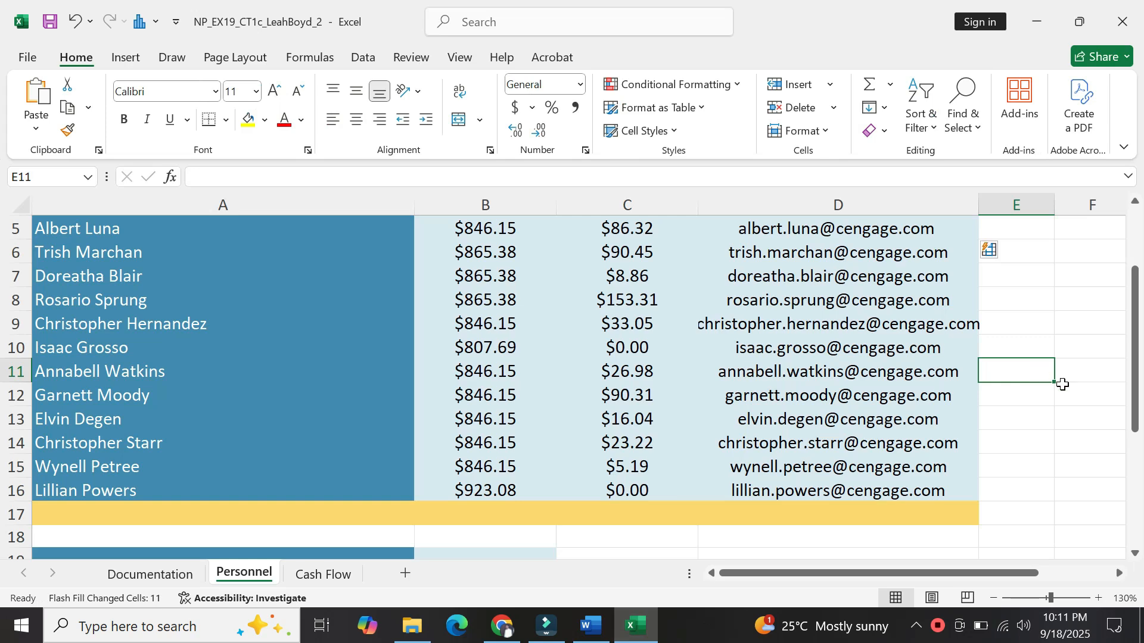
Set the Email column D width to 36.00, then go back to Word.
left_click_drag(1138, 381, 1137, 325)
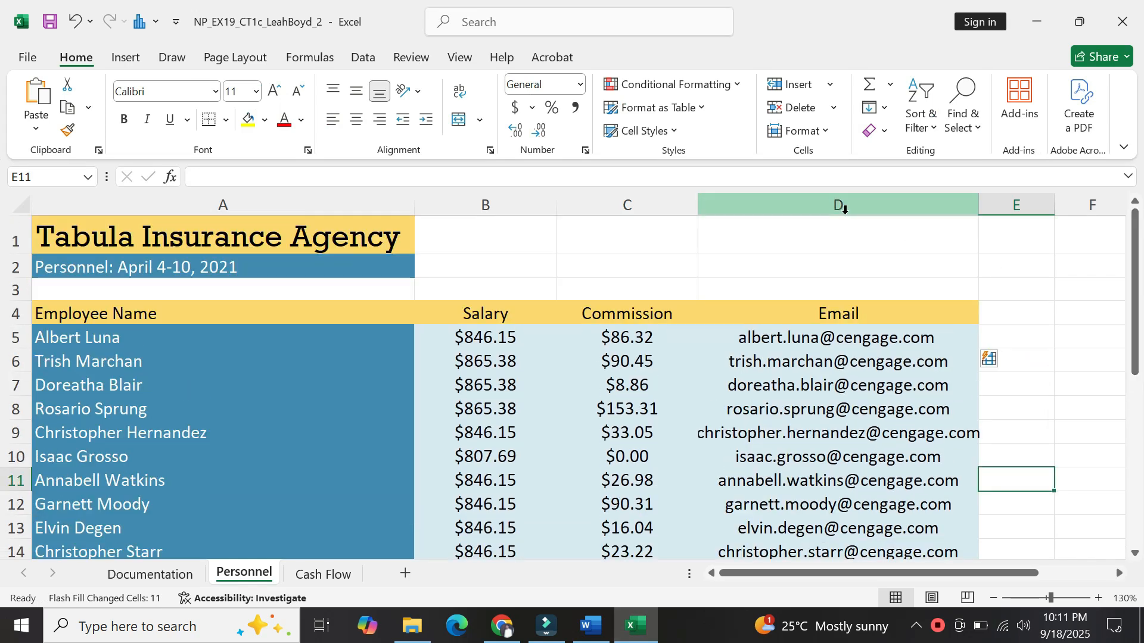
left_click(845, 209)
right_click(845, 209)
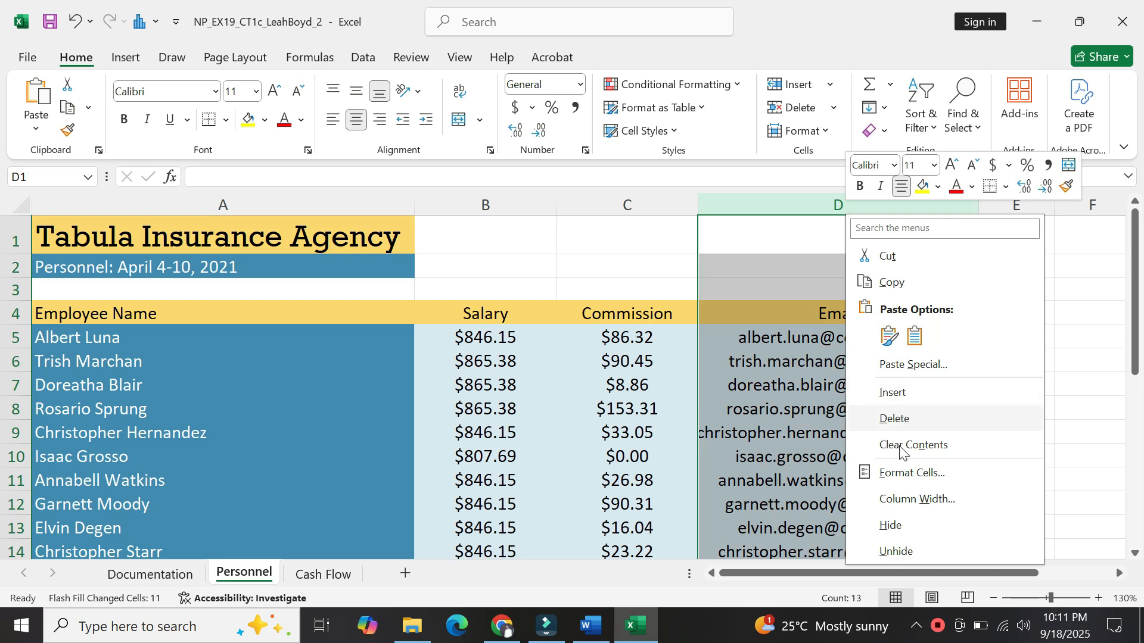
left_click(901, 498)
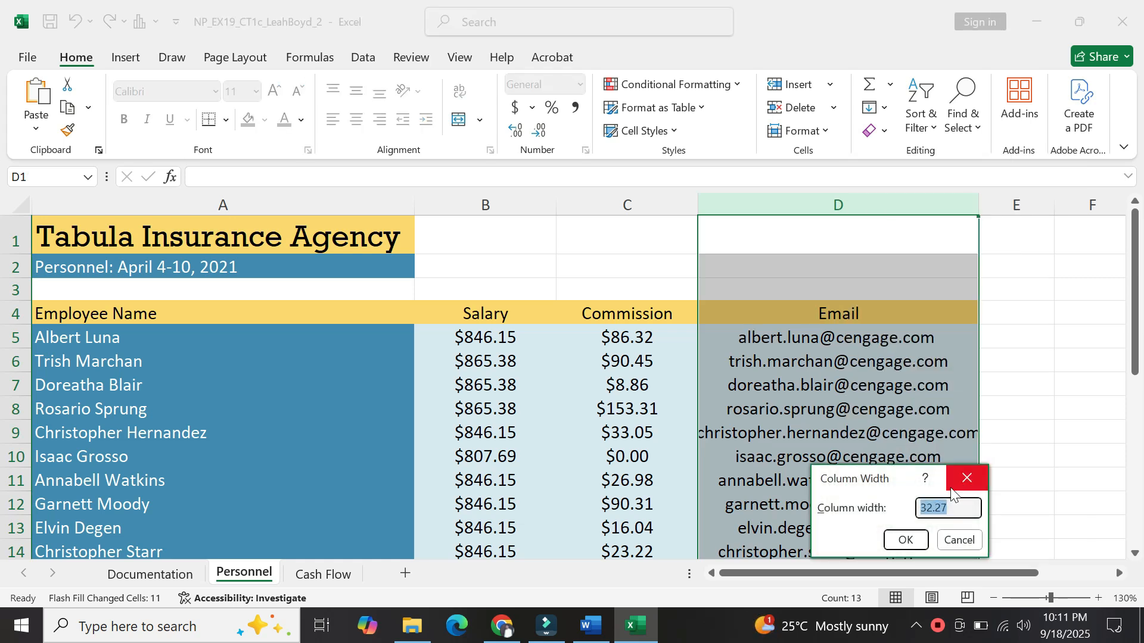
type("36.00")
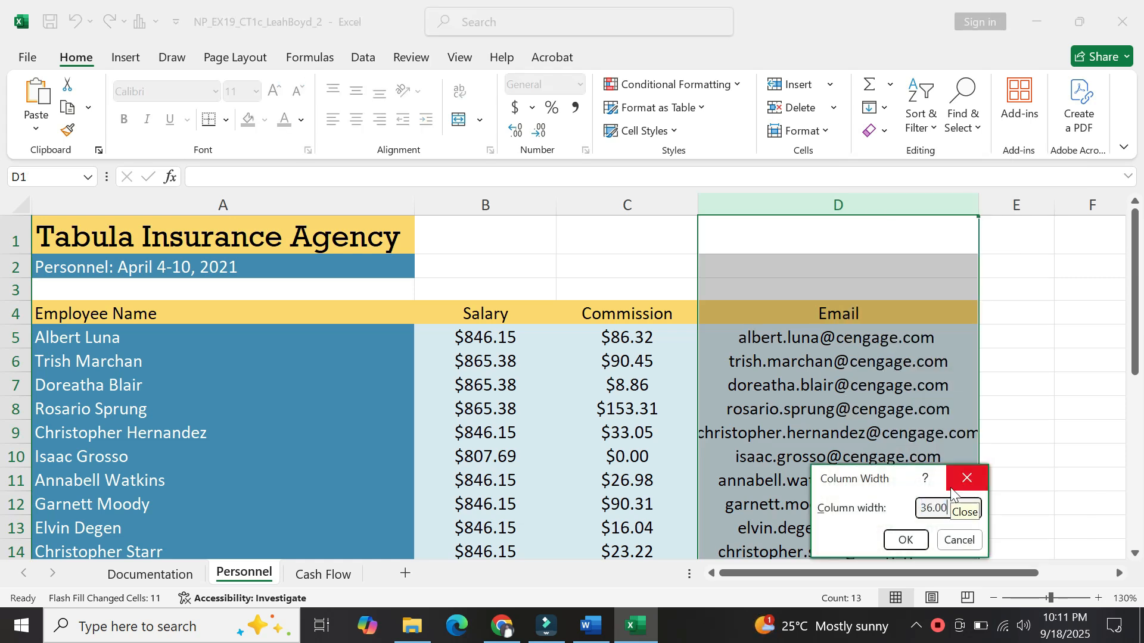
left_click(904, 540)
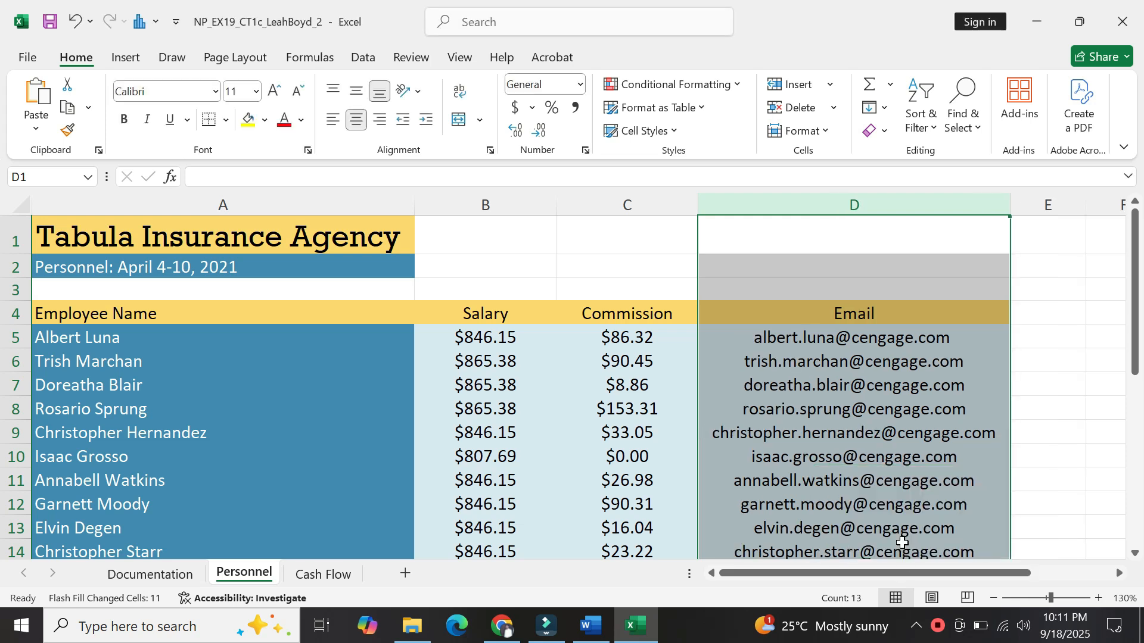
left_click(598, 625)
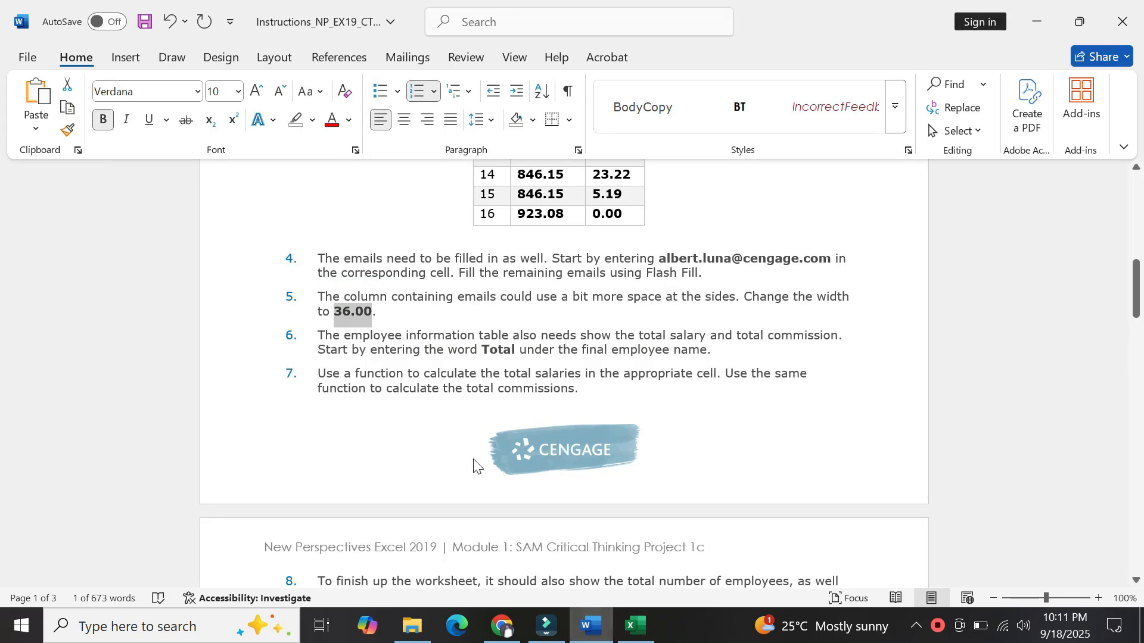
Select the word Total in step 6 of the instructions, then return to Excel.
left_click(384, 350)
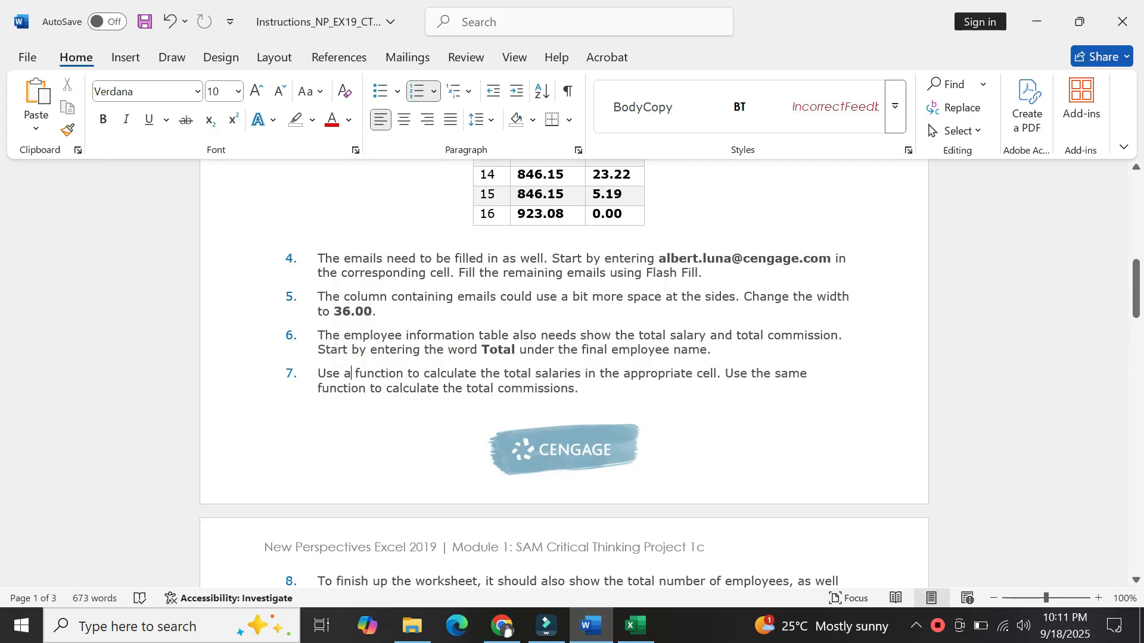
left_click(351, 374)
left_click_drag(482, 350, 515, 352)
key("ctrl+c")
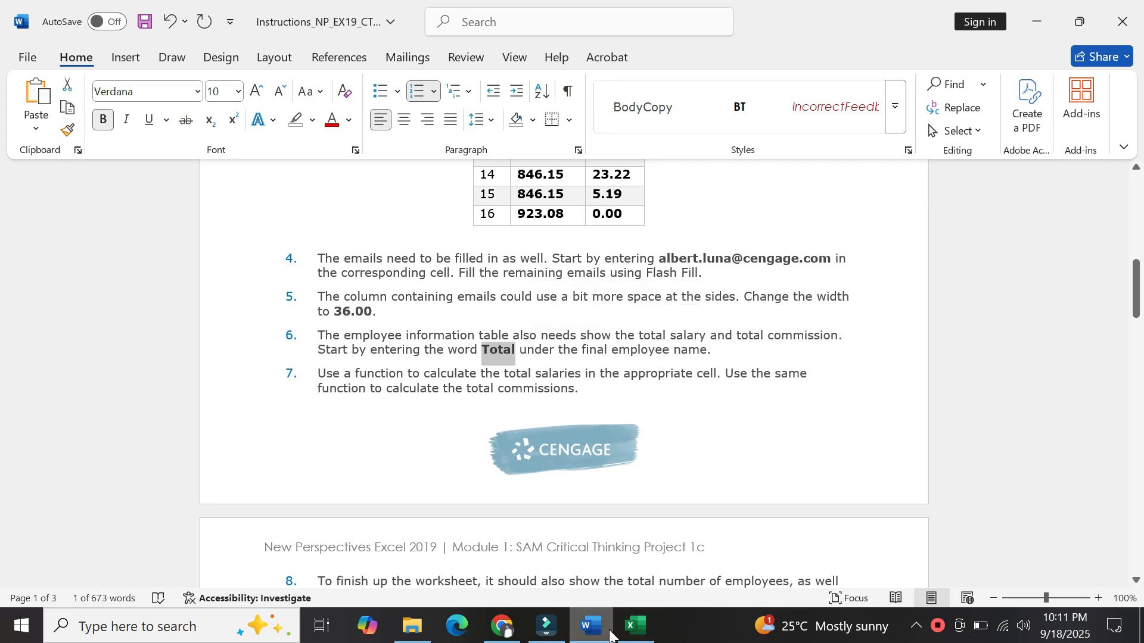
left_click(633, 627)
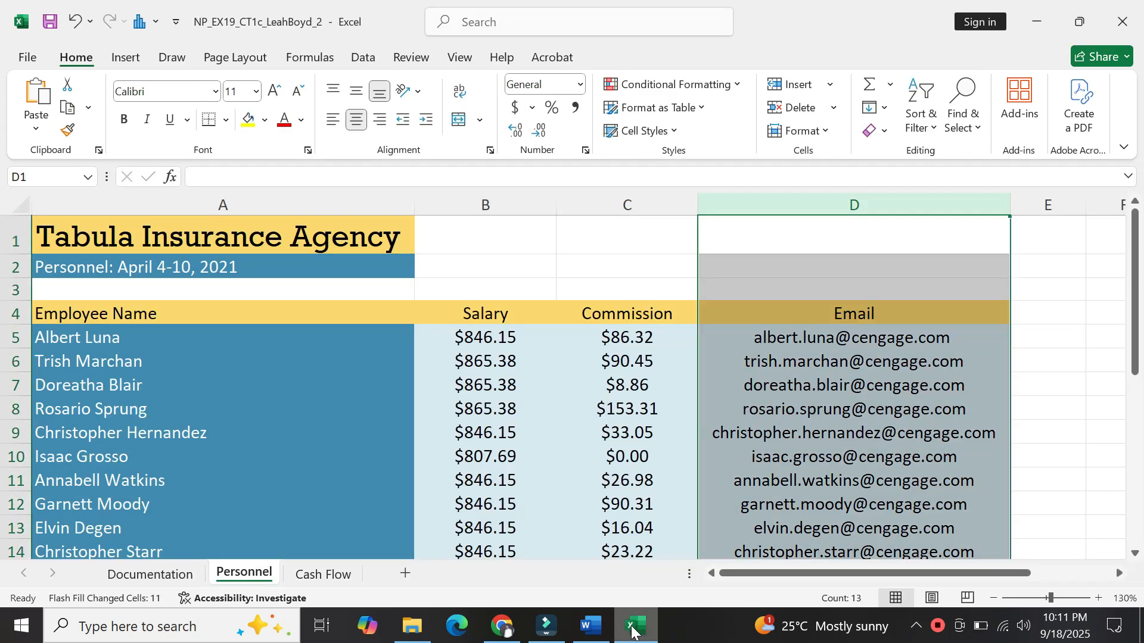
Paste Total into cell A17 with Match Destination Formatting.
left_click(611, 517)
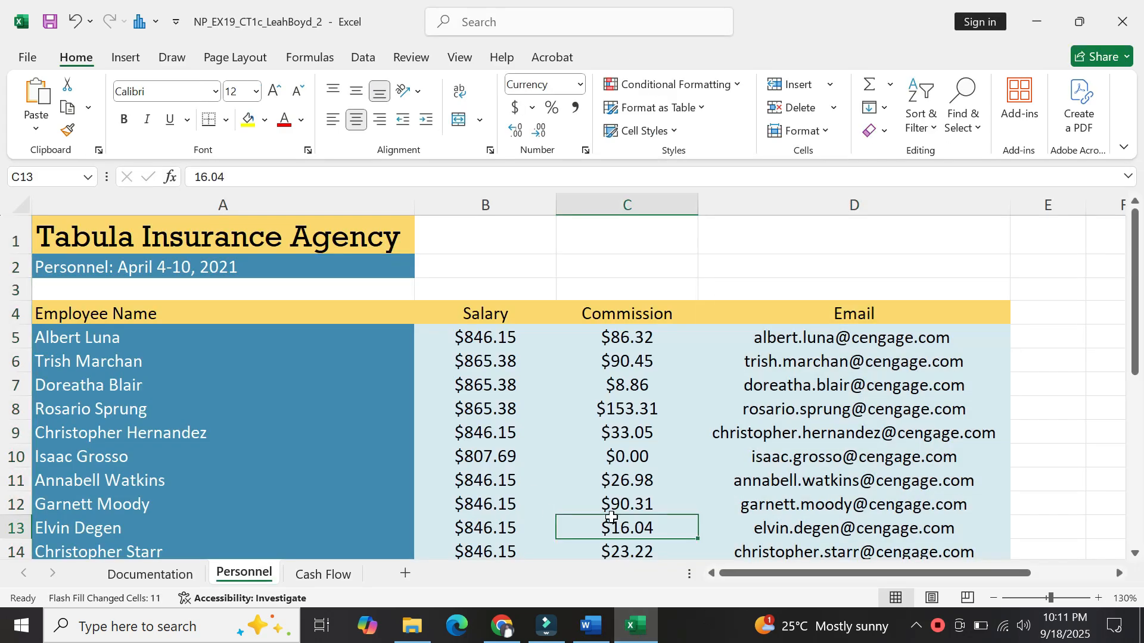
key("Down")
key("Down")
key("Down")
key("Down")
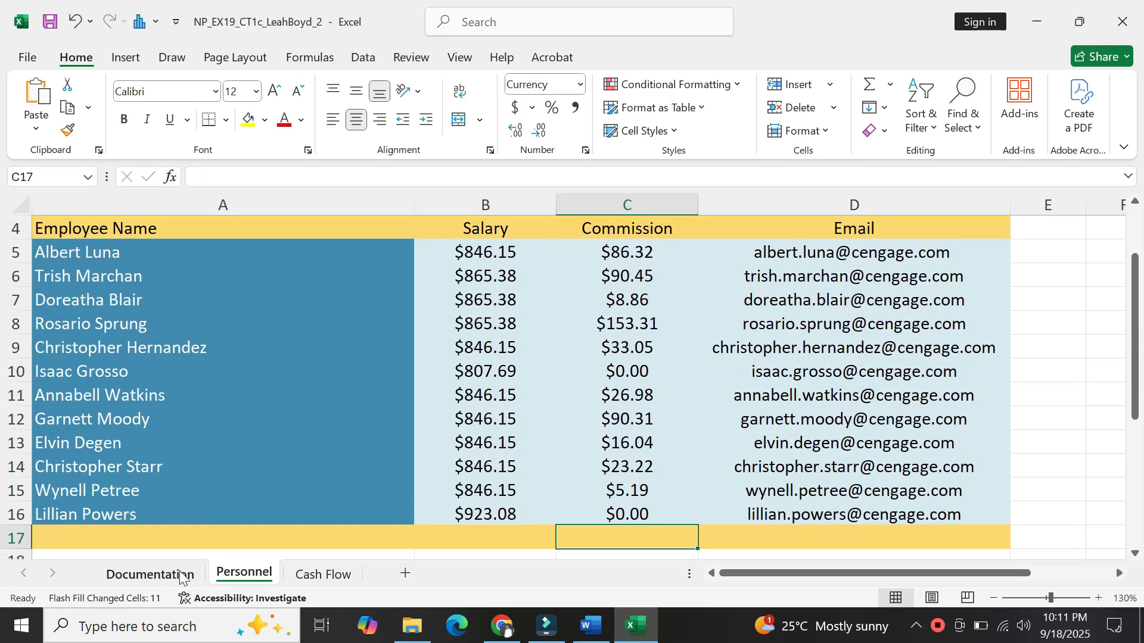
left_click(91, 540)
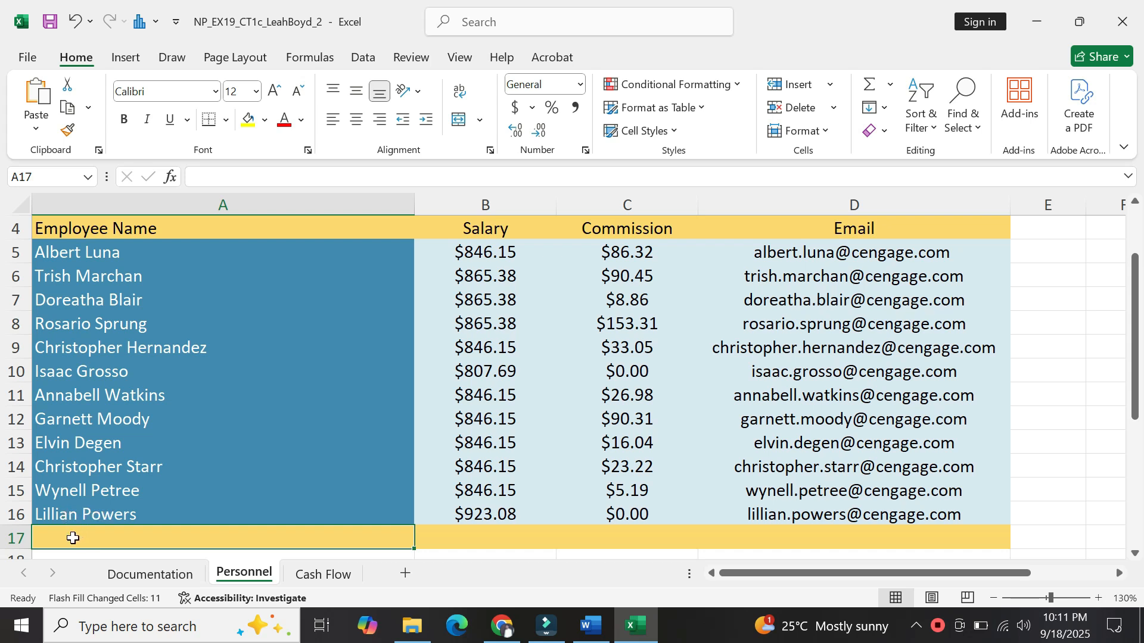
key("ctrl+v")
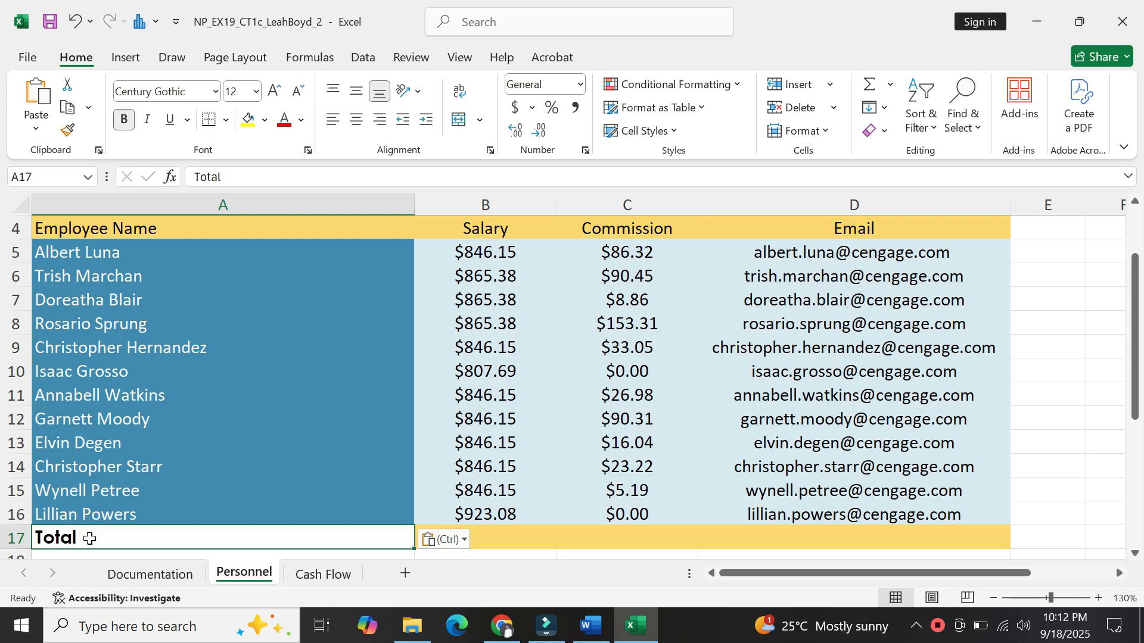
left_click(465, 541)
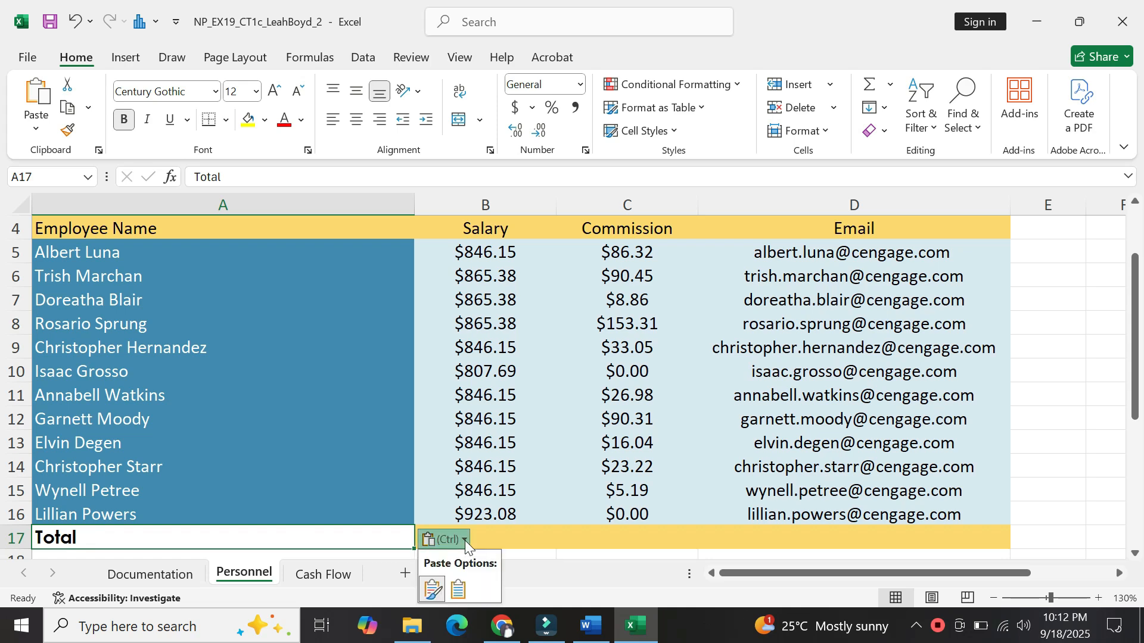
left_click(459, 589)
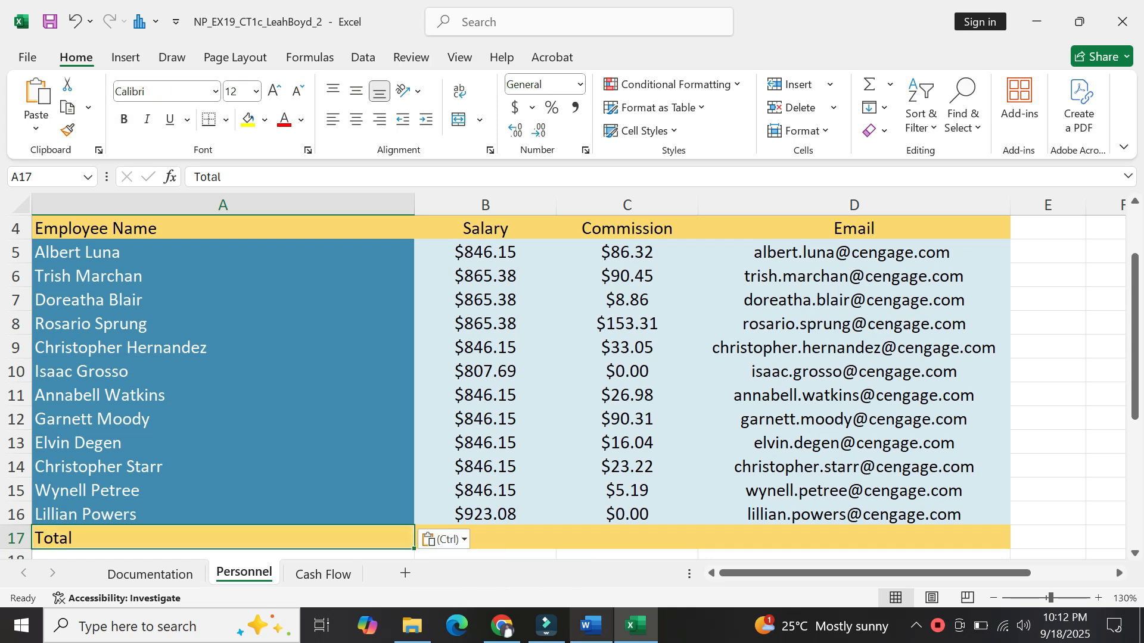
left_click(583, 636)
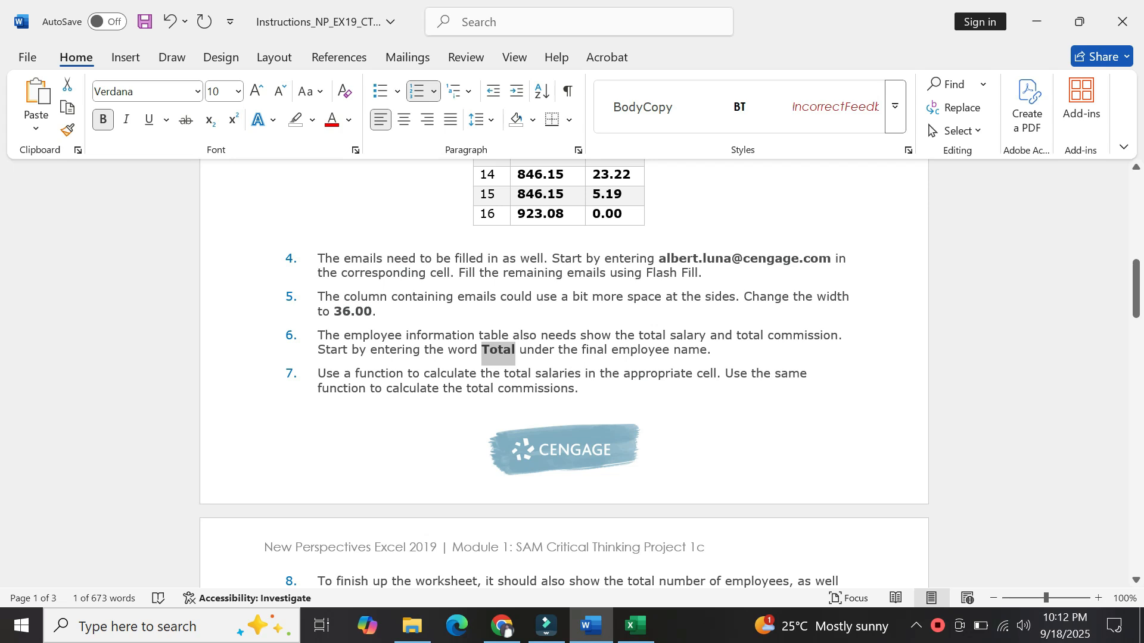
Deselect Total in the instructions after reading step 7, then return to Excel.
left_click(311, 379)
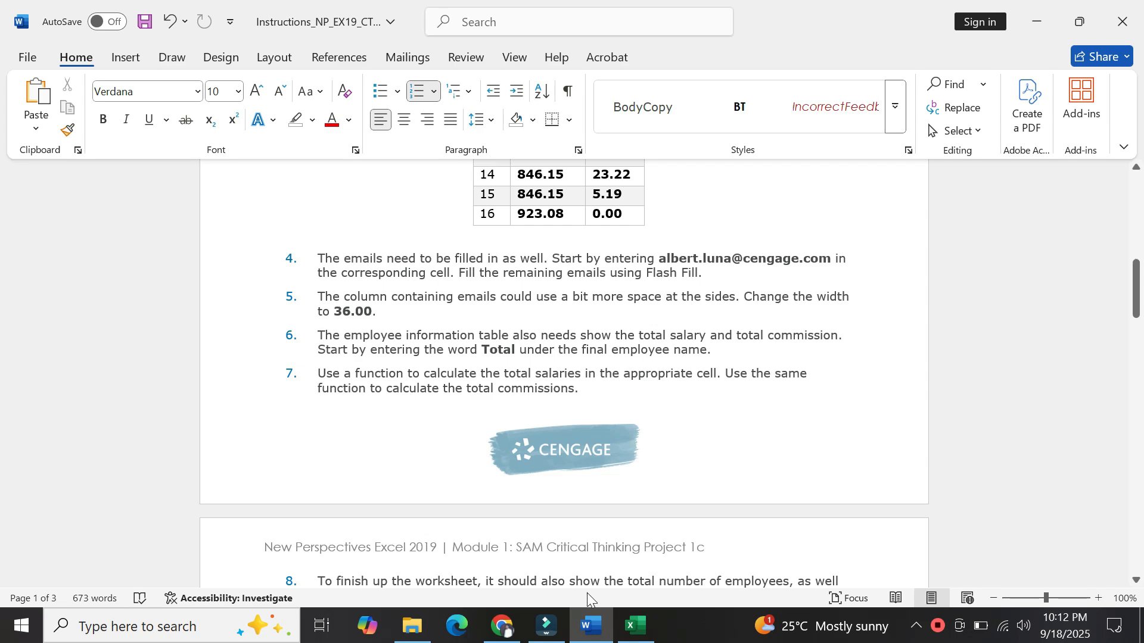
left_click(633, 641)
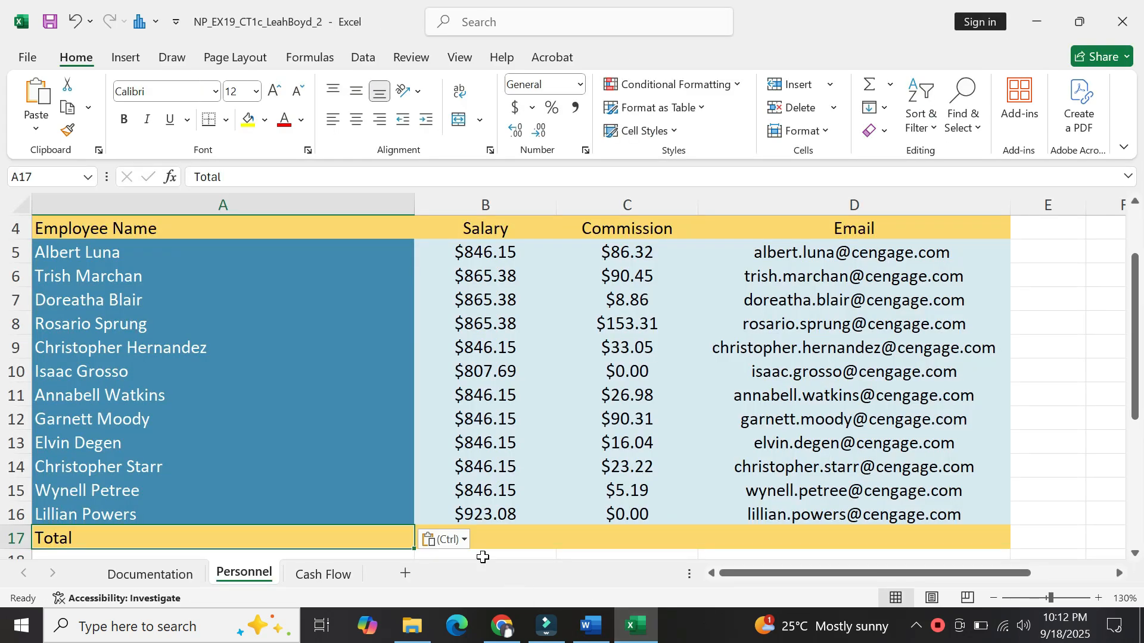
Enter =SUM(B5:B16) in B17 to total the salaries at $10,249.96.
left_click(502, 539)
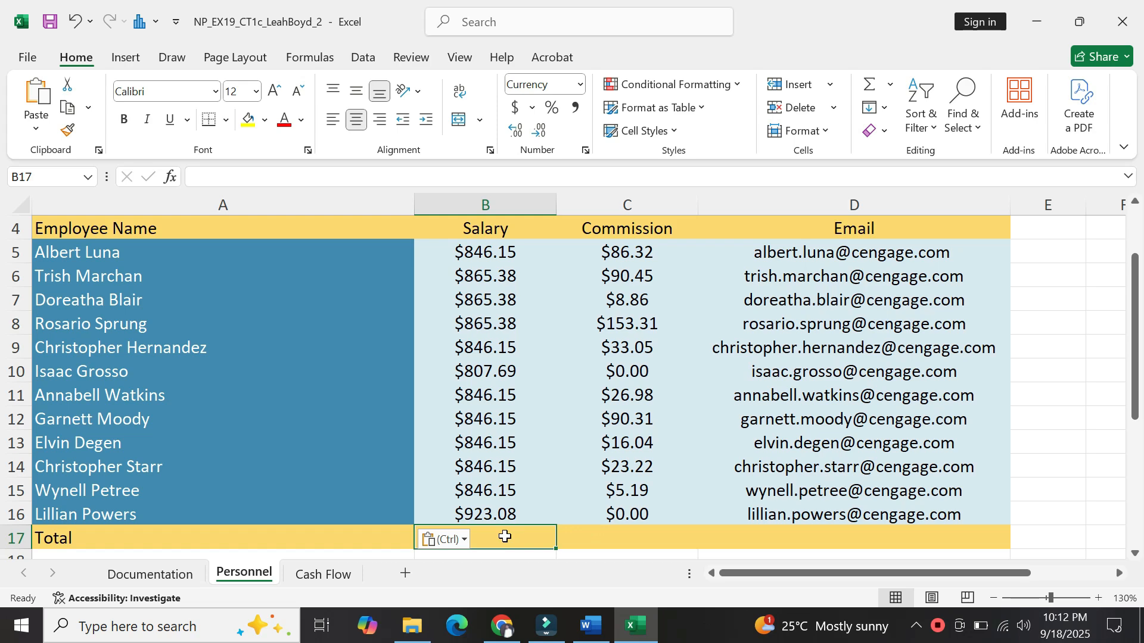
type("=")
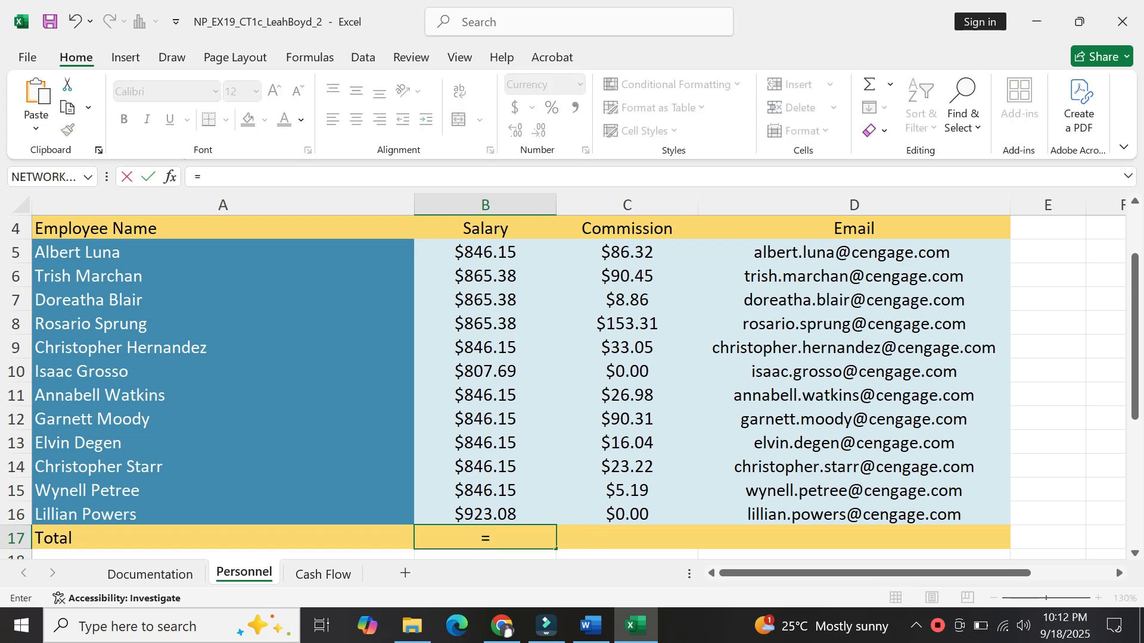
type("Sum")
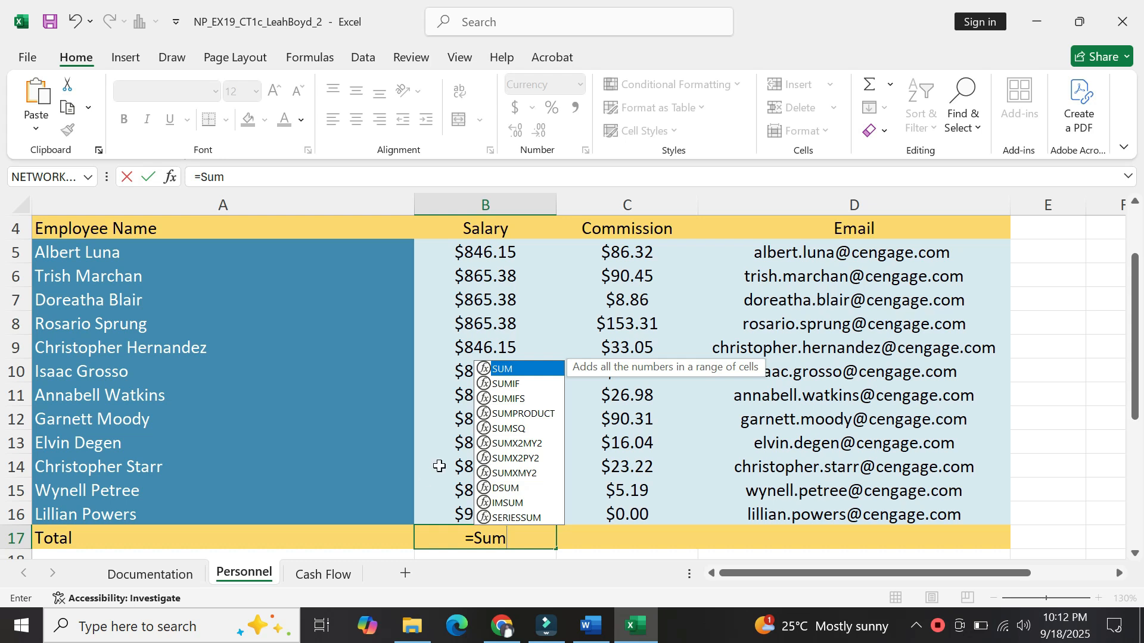
double_click(483, 369)
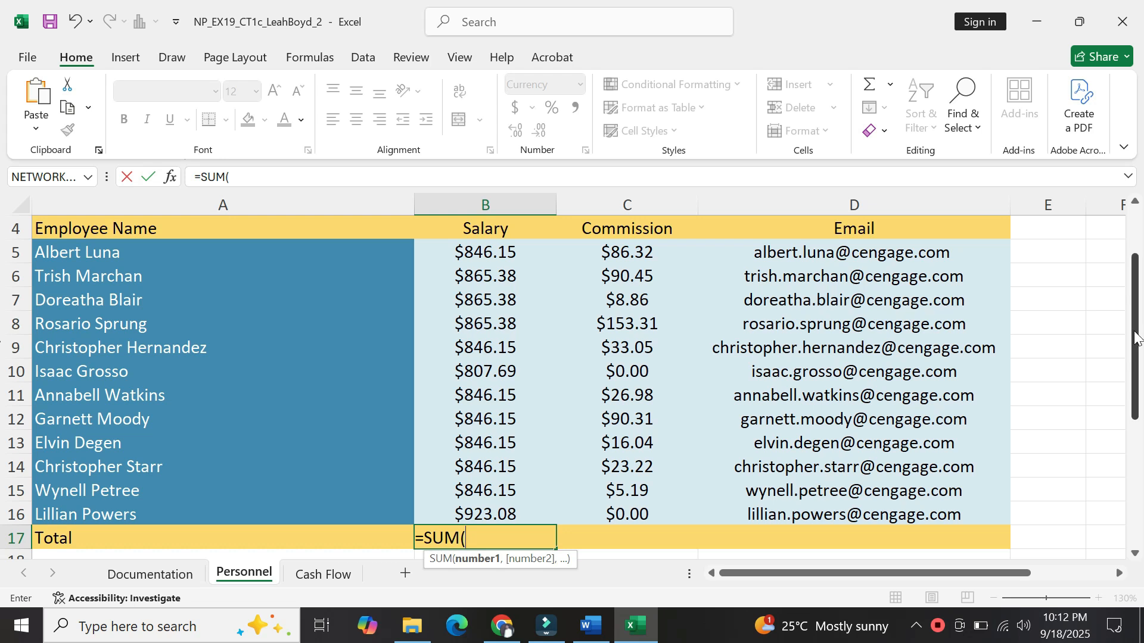
mouse_move(1137, 337)
left_mouse_down()
mouse_move(1138, 326)
mouse_move(1140, 335)
left_mouse_up()
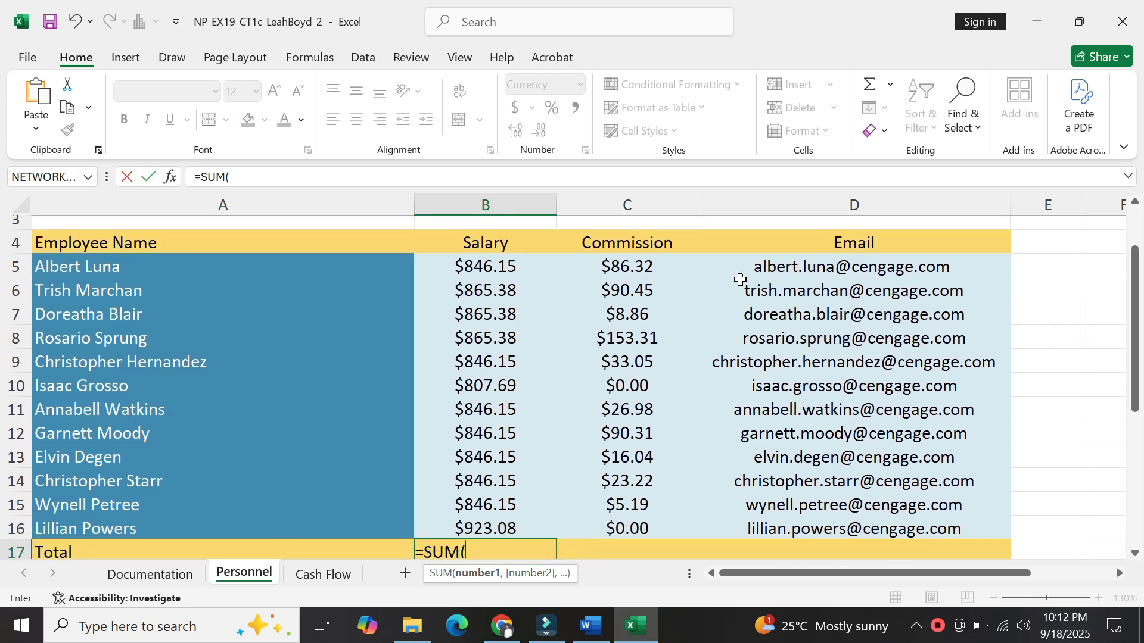
left_click_drag(486, 270, 501, 523)
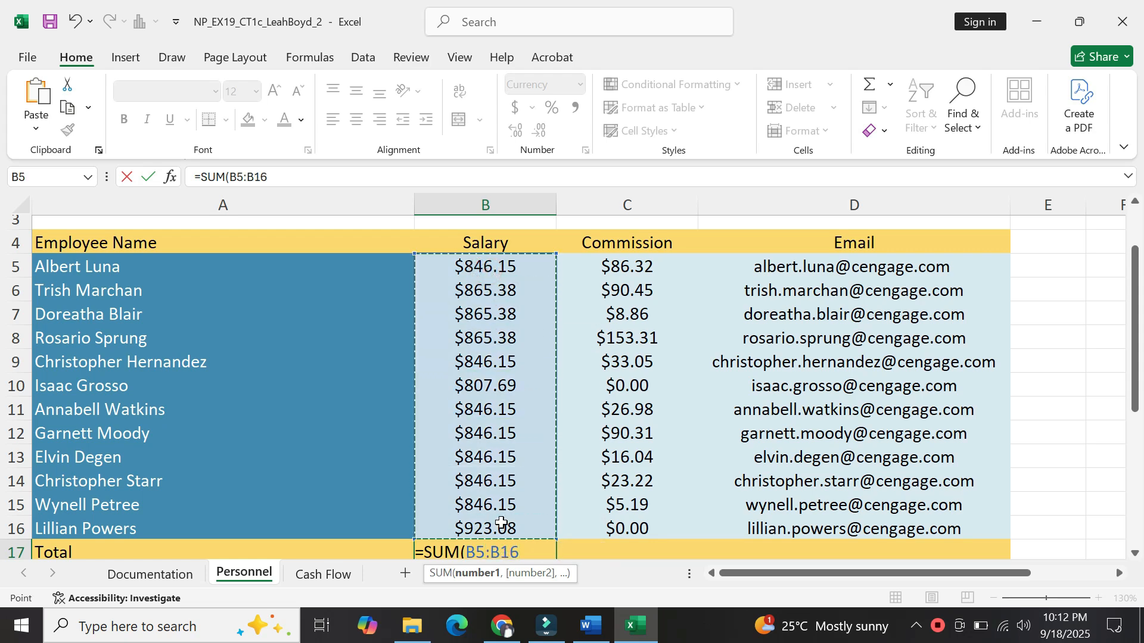
type(")")
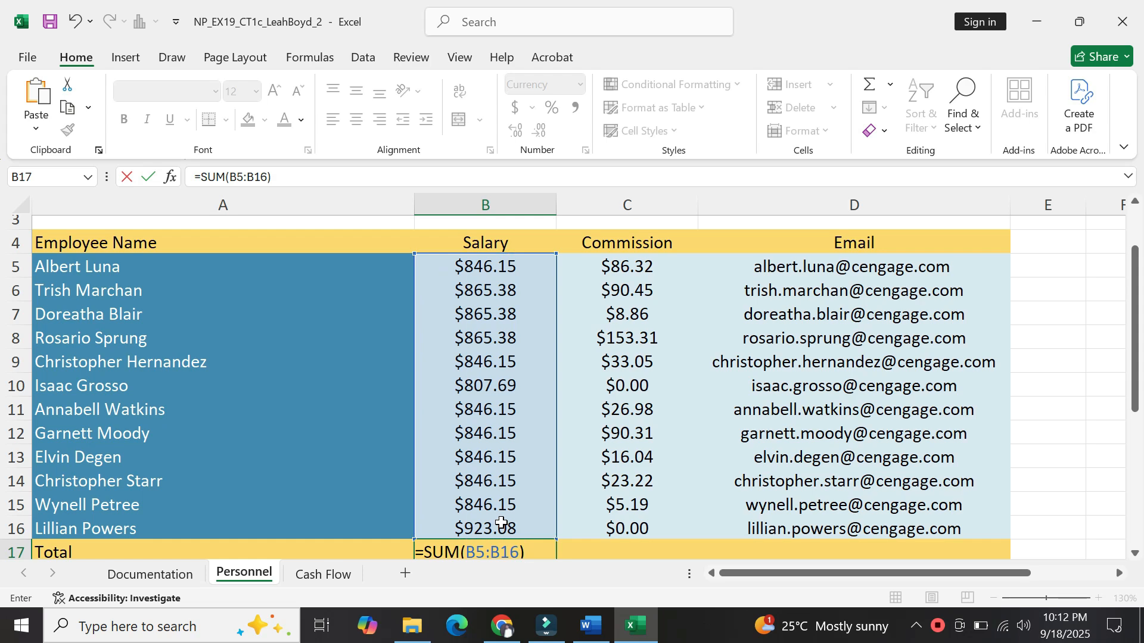
key("Return")
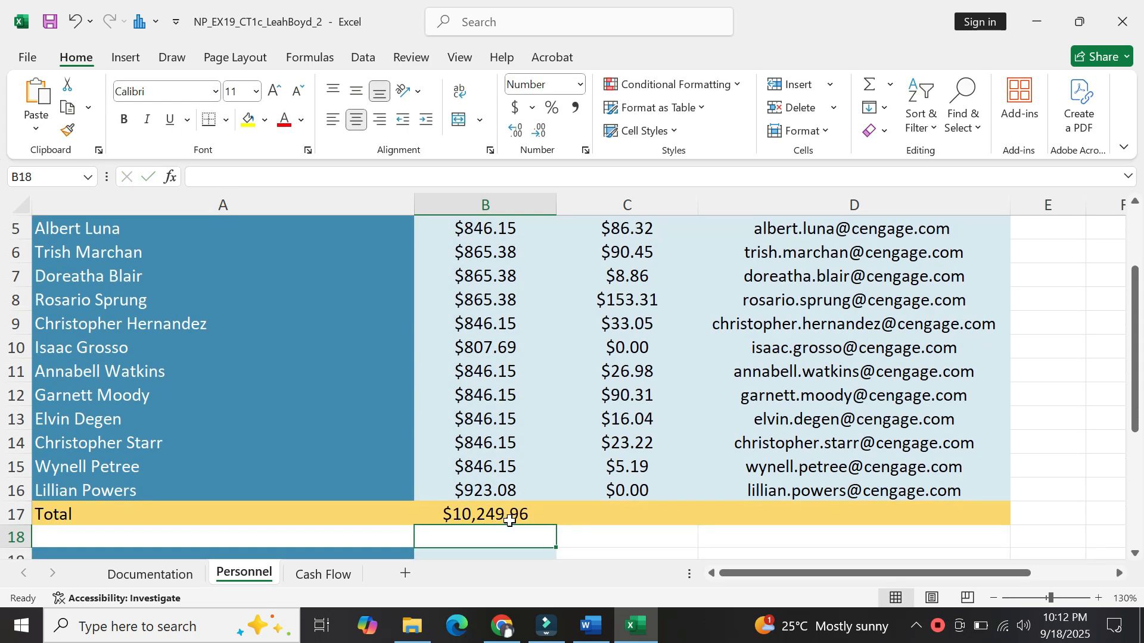
Enter =SUM(C5:C16) in C17, removing a stray D14 reference, to total commissions.
left_click(610, 512)
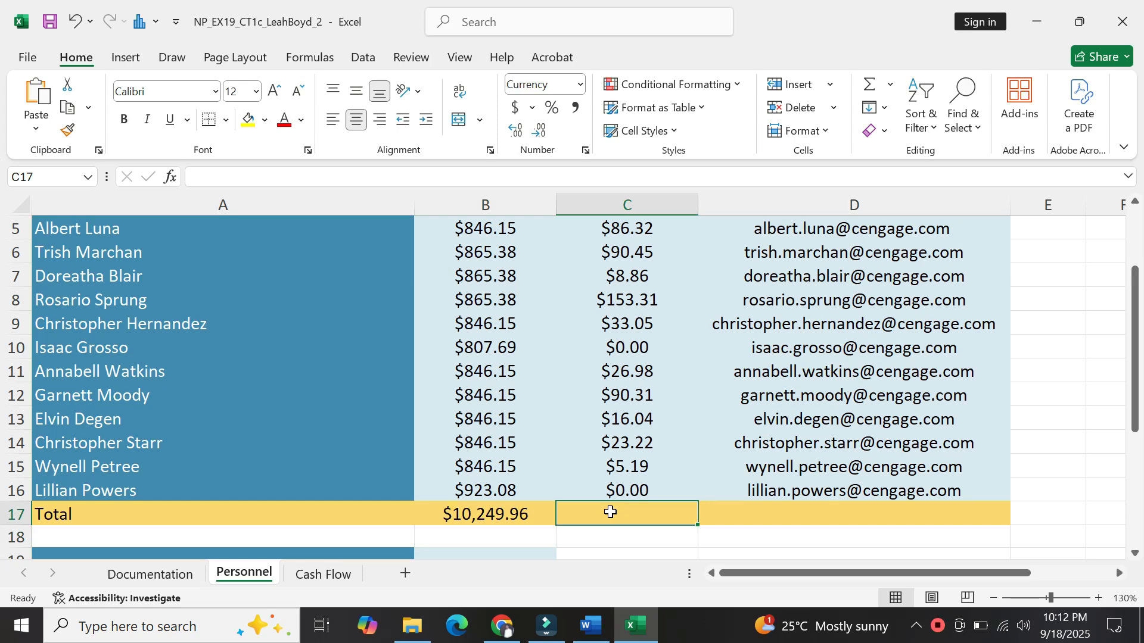
type("=Sum")
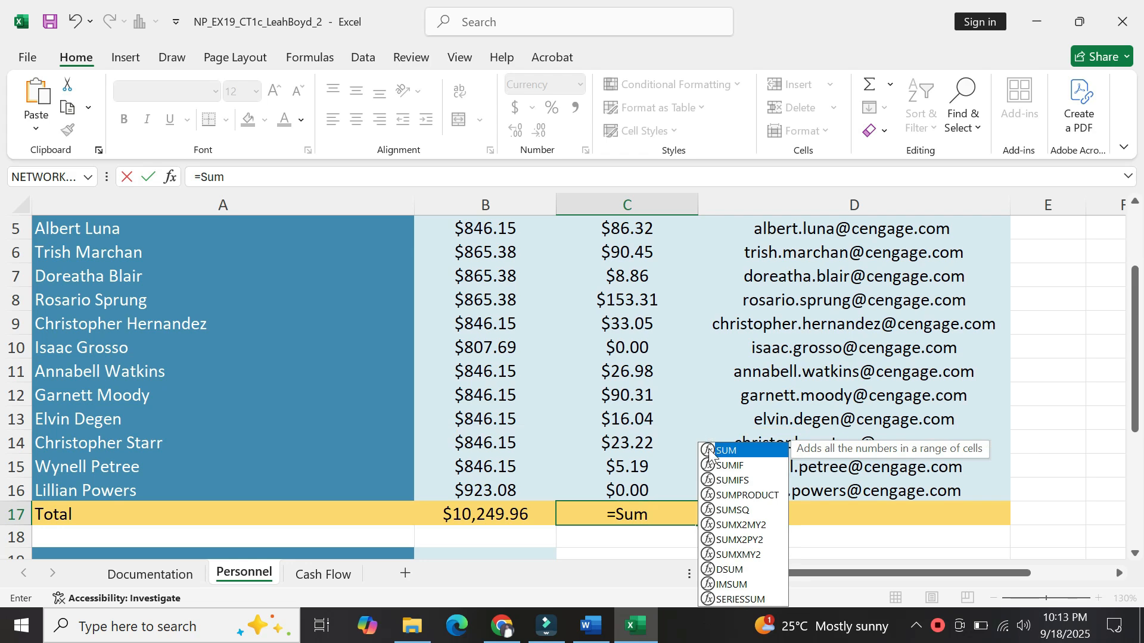
double_click(712, 451)
left_click(709, 450)
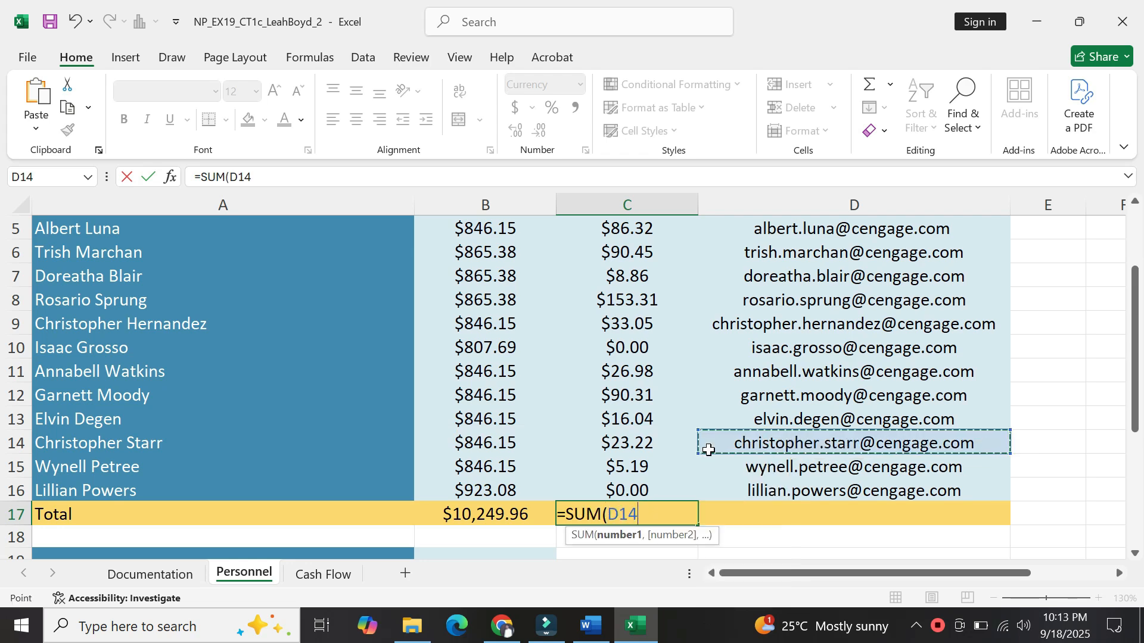
key("BackSpace")
key("BackSpace")
key("BackSpace")
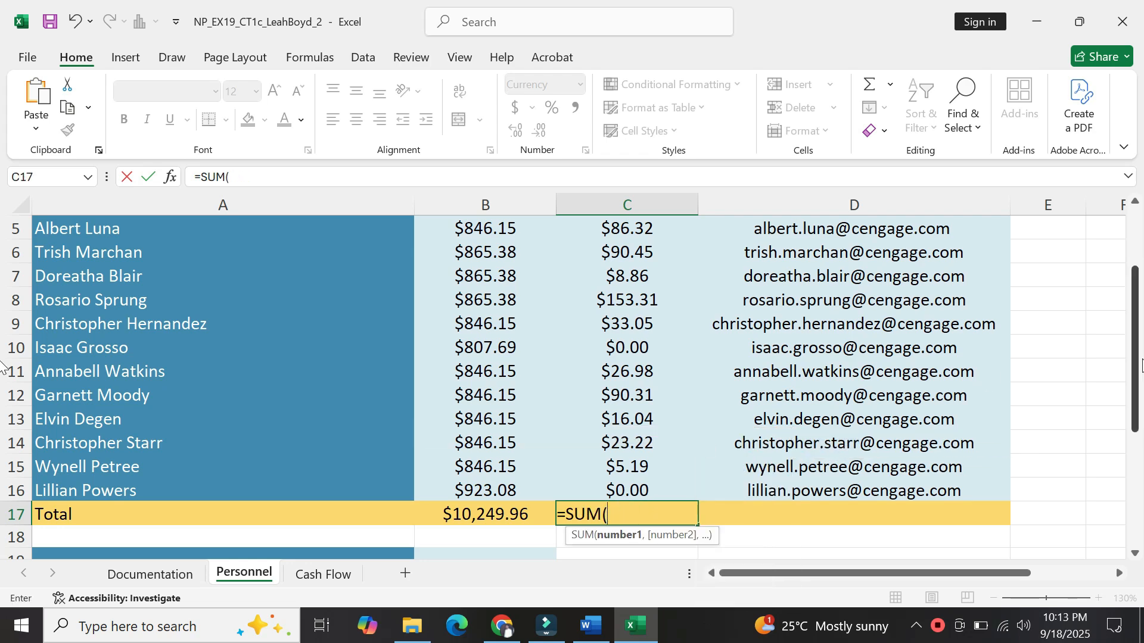
left_click_drag(1137, 367, 1136, 331)
left_click_drag(630, 301, 646, 499)
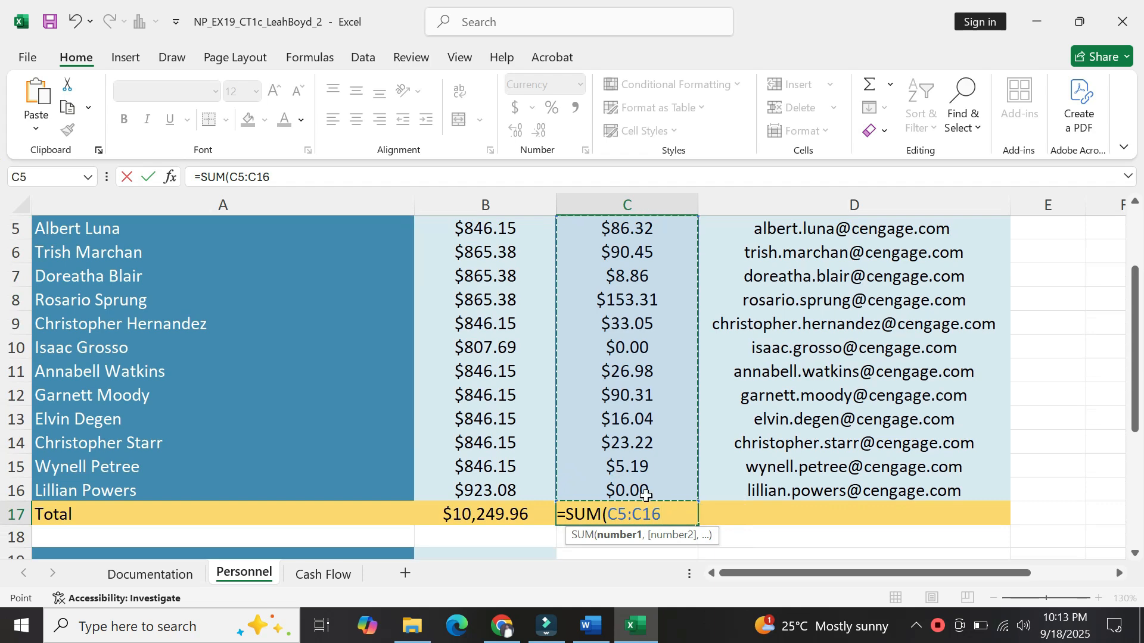
type(")")
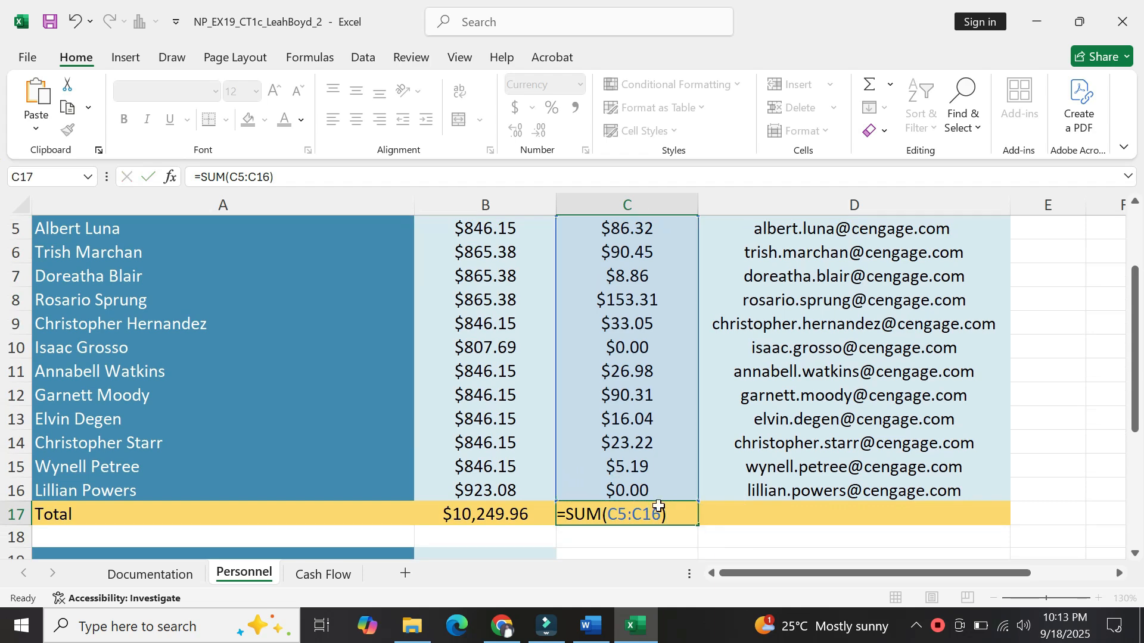
key("Return")
Copy 'Number of Employees' from instruction 8 of the Word document to the clipboard.
left_click(581, 633)
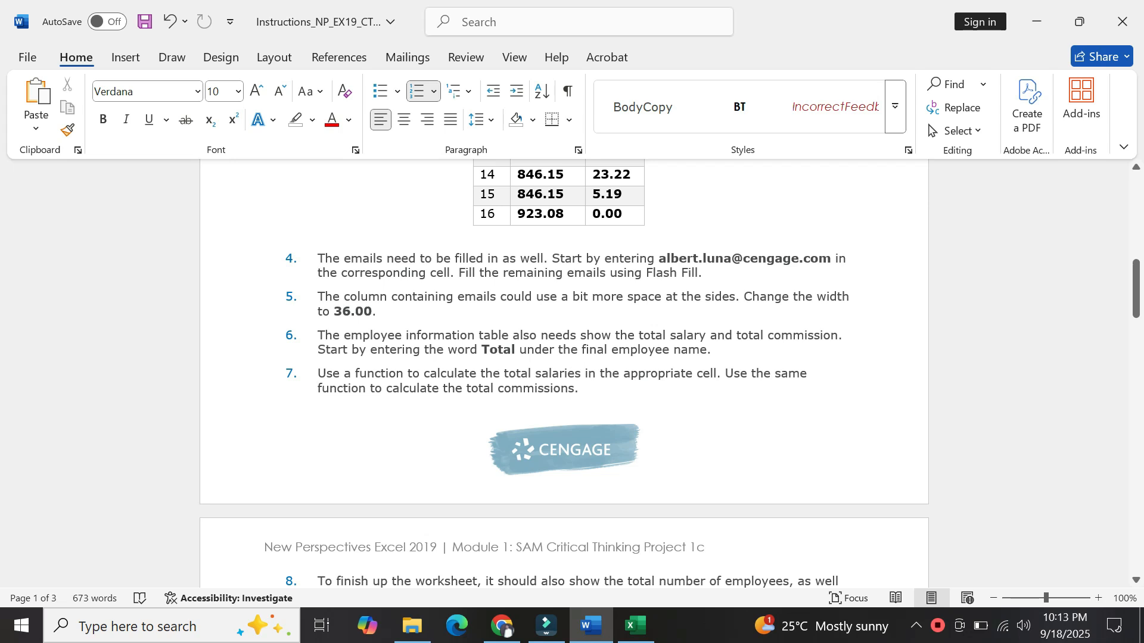
scroll(371, 402, "down", 2)
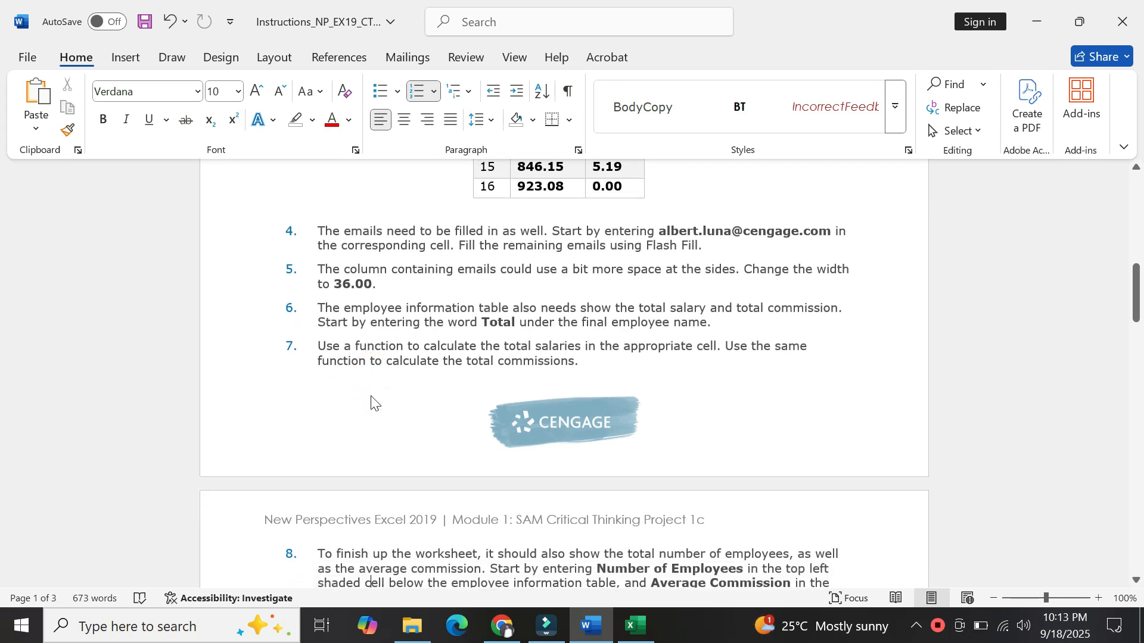
scroll(370, 396, "down", 5)
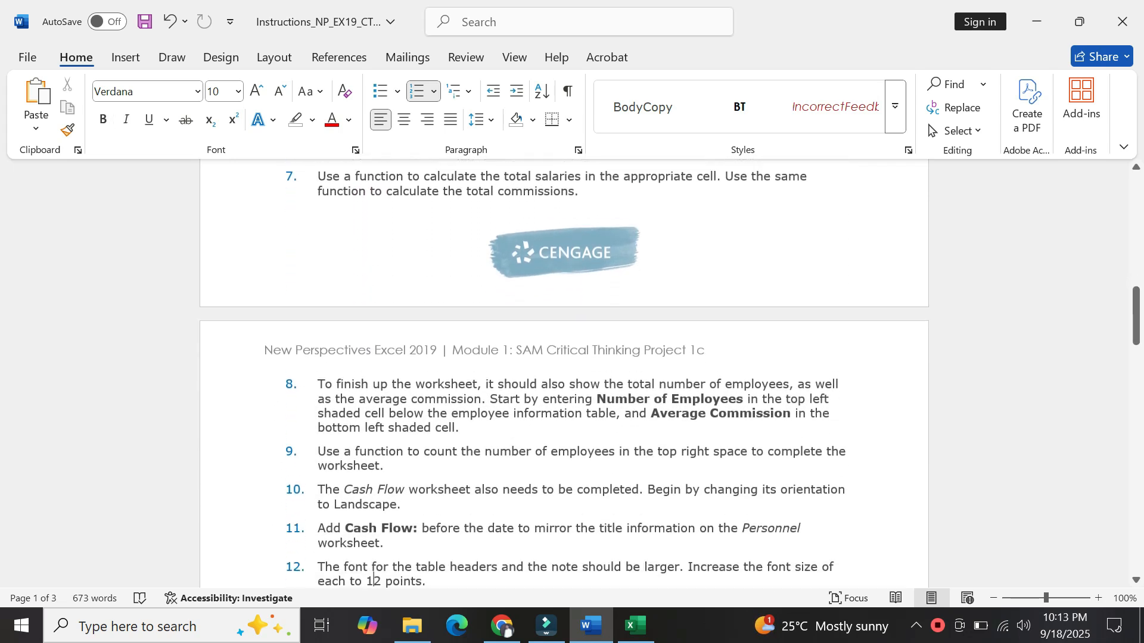
scroll(374, 572, "down", 1)
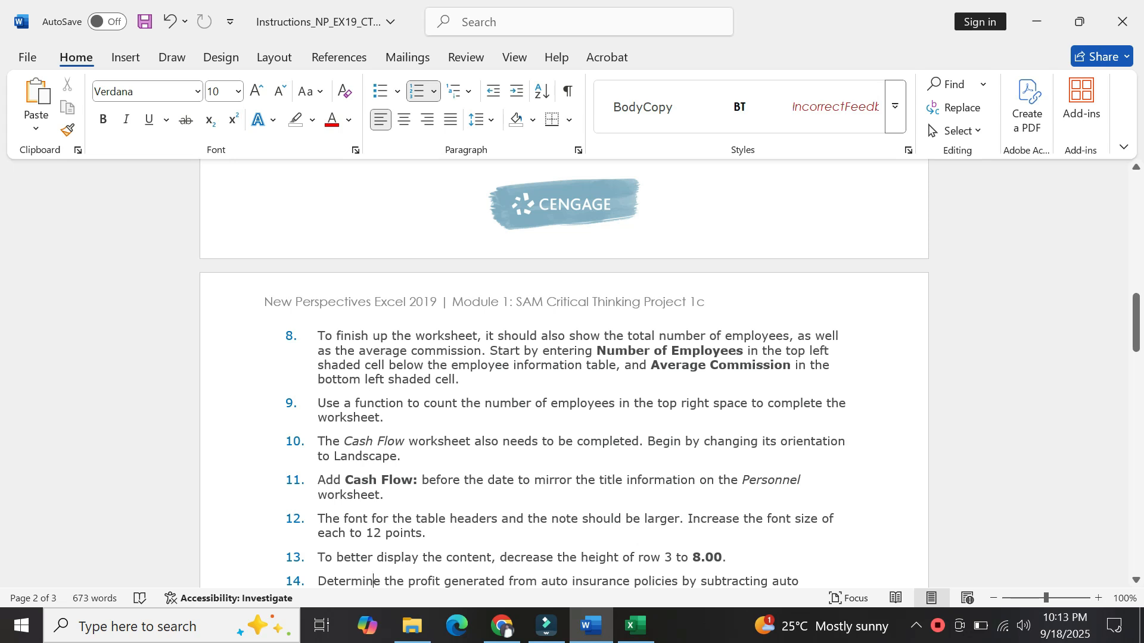
left_click_drag(599, 352, 739, 352)
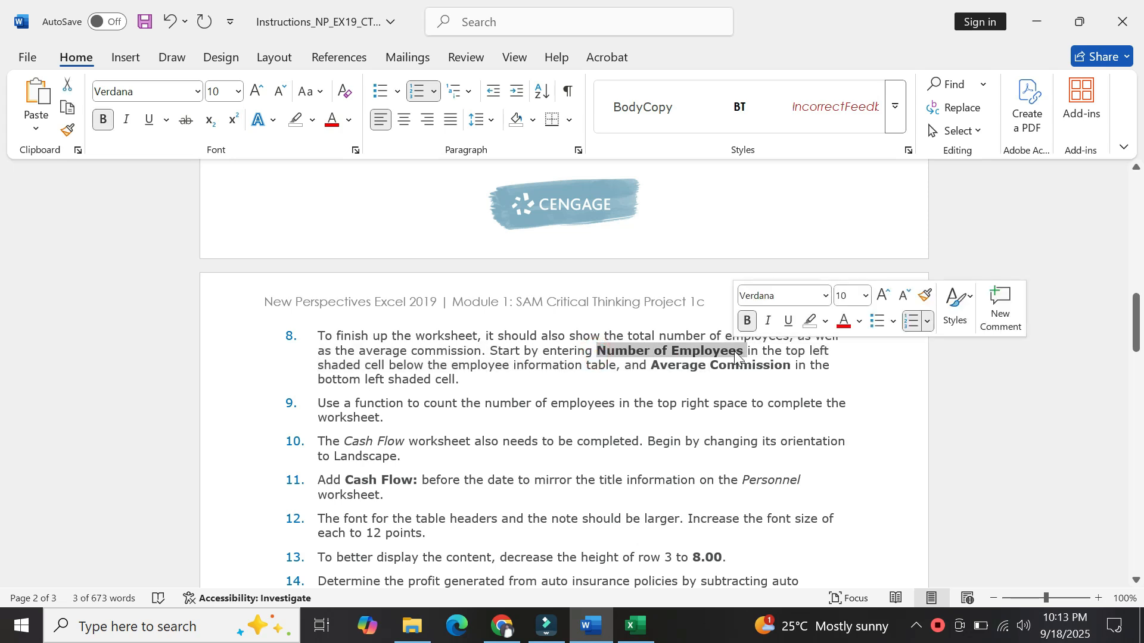
key("ctrl+c")
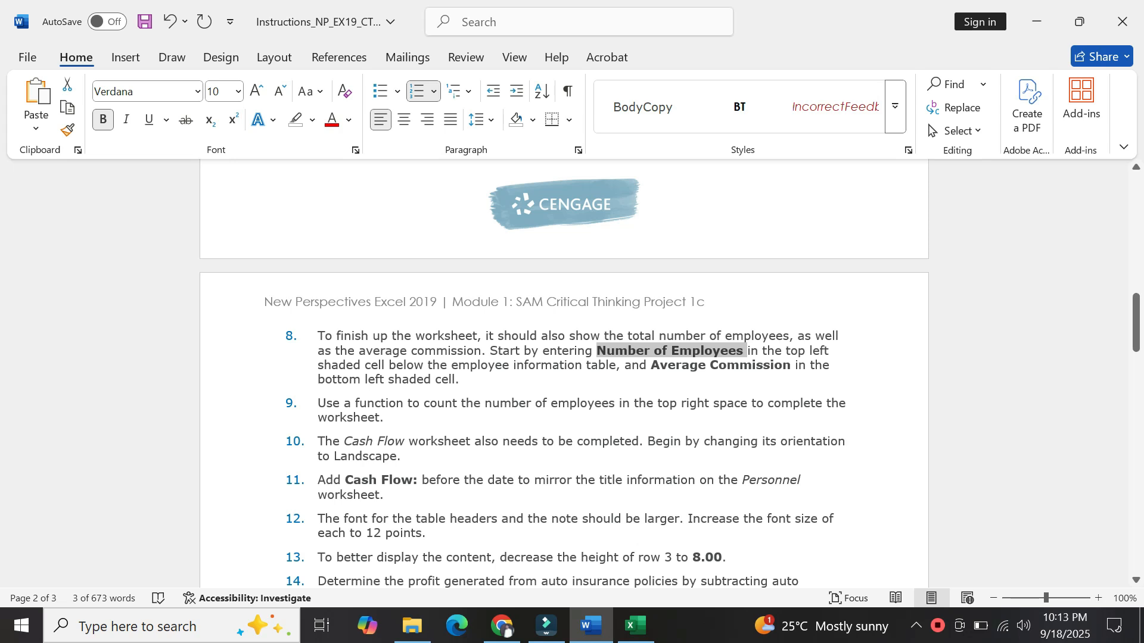
Locate the empty rows below the Personnel table in Excel, glancing back at the instructions once.
left_click(637, 633)
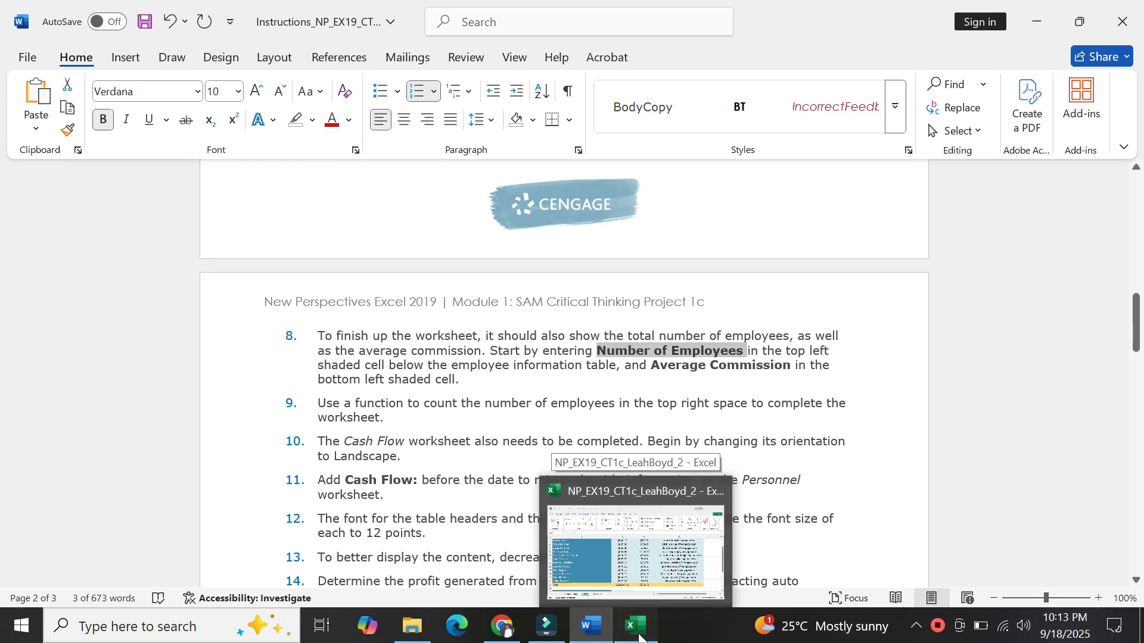
left_click(145, 531)
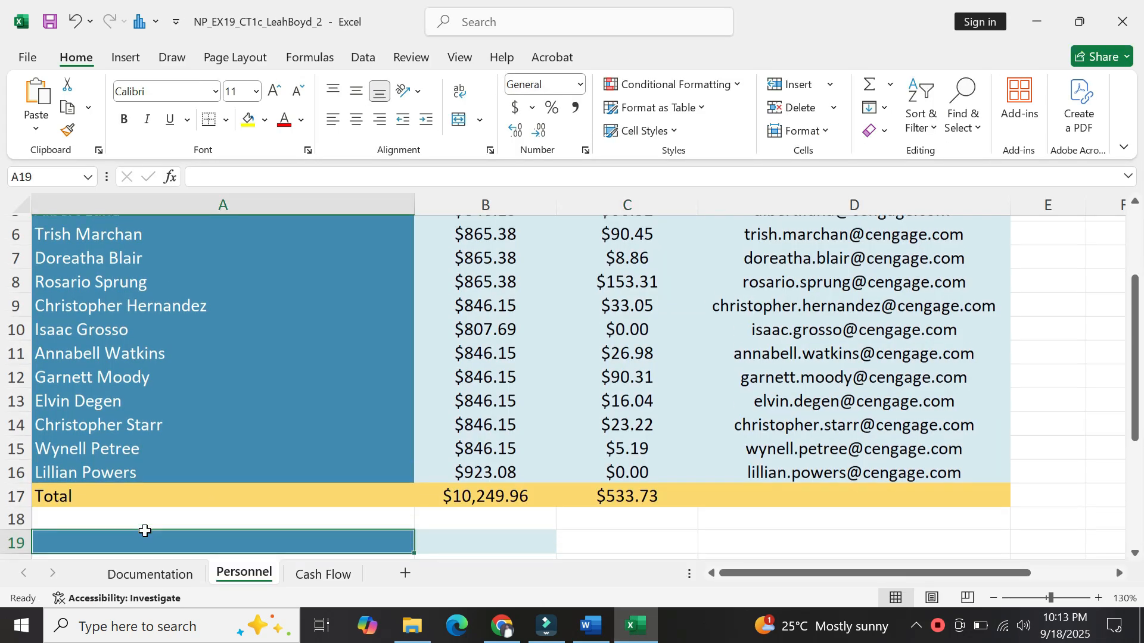
key("Down")
key("Down")
key("Down")
key("Down")
key("Down")
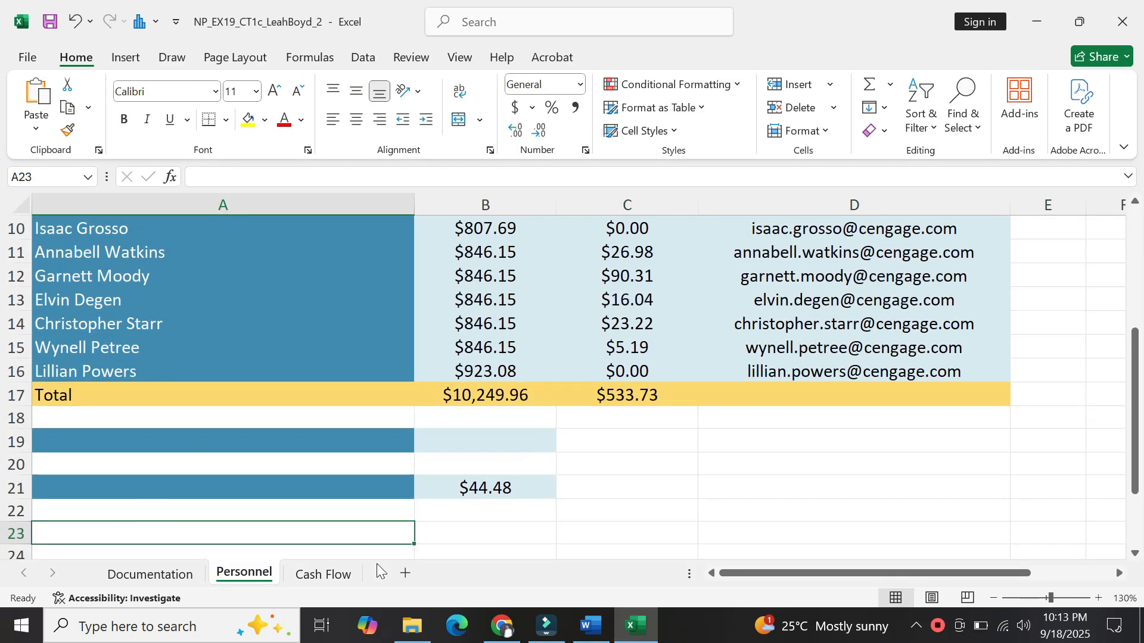
left_click(590, 625)
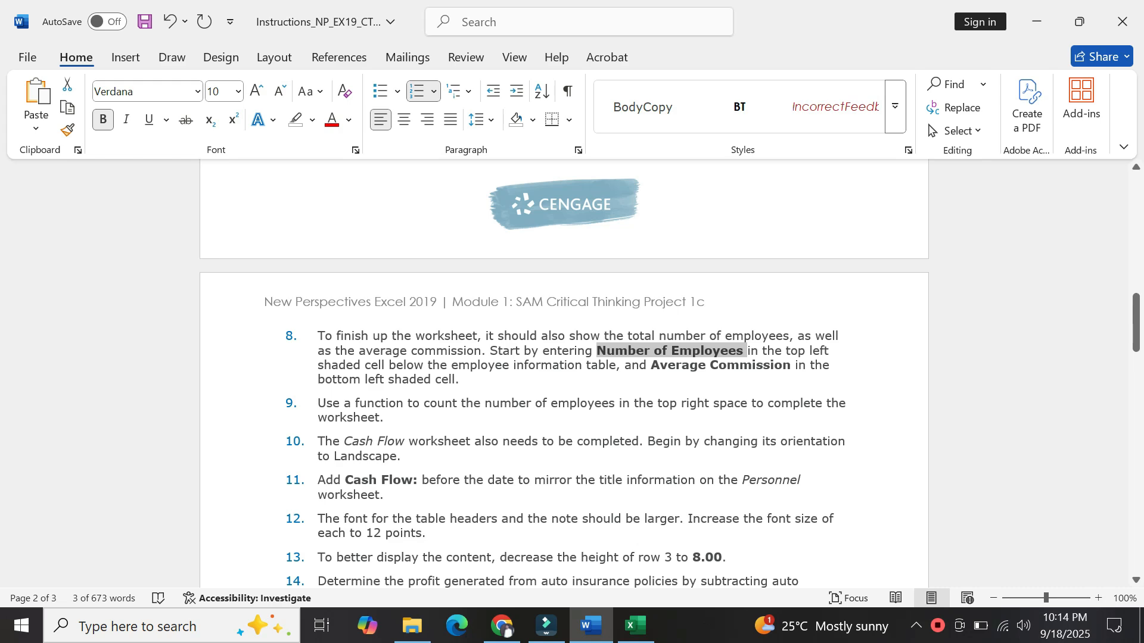
left_click(635, 625)
key("Up")
key("Up")
key("Up")
key("Up")
key("Up")
key("Up")
key("Up")
key("Up")
key("Up")
key("Up")
key("Up")
key("Up")
key("Up")
key("Up")
key("Up")
key("Up")
key("Up")
key("Up")
key("Up")
key("Up")
key("Up")
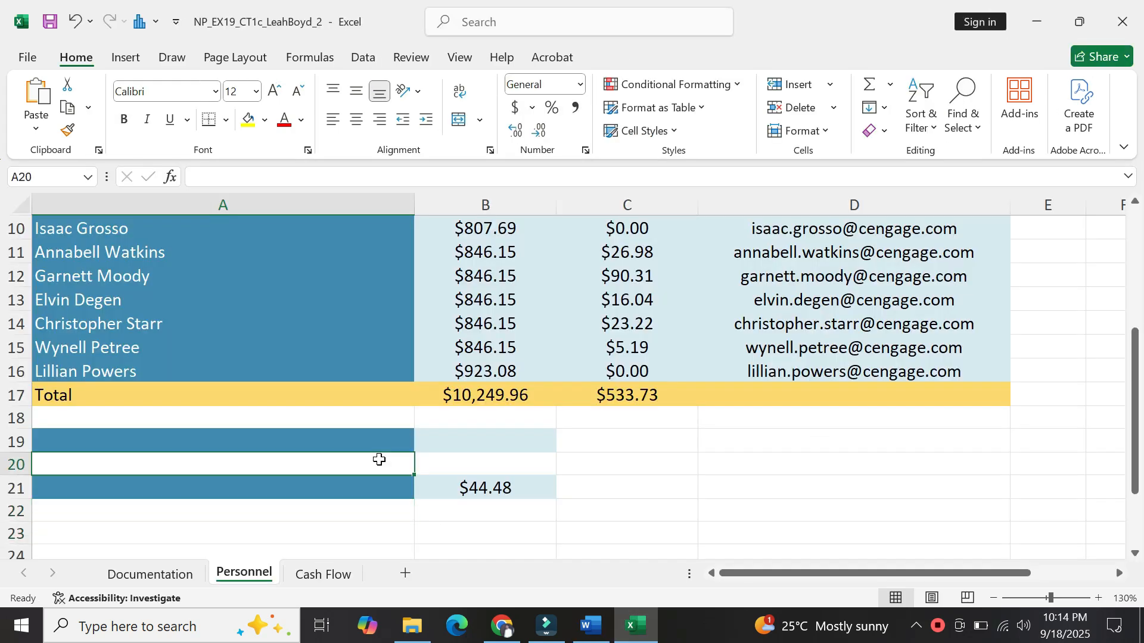
key("Up")
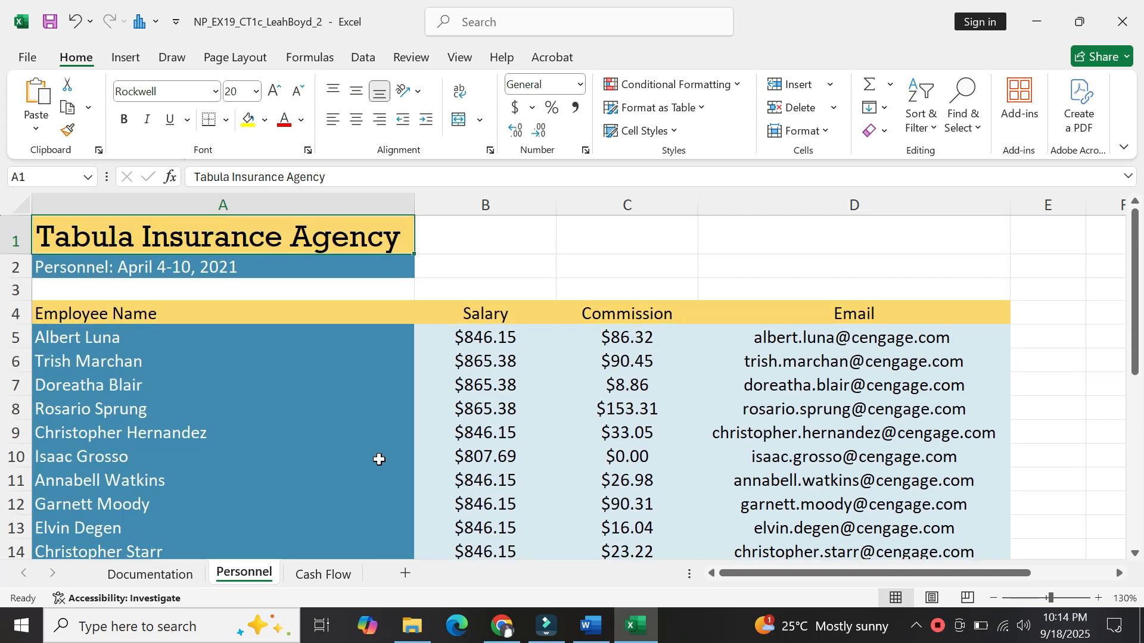
key("Down")
key("Down")
key("Down")
key("Down")
key("Down")
key("Down")
key("Down")
key("Down")
key("Down")
key("Down")
key("Down")
key("Down")
key("Down")
key("Down")
key("Down")
key("Down")
key("Down")
key("Down")
key("Down")
key("Down")
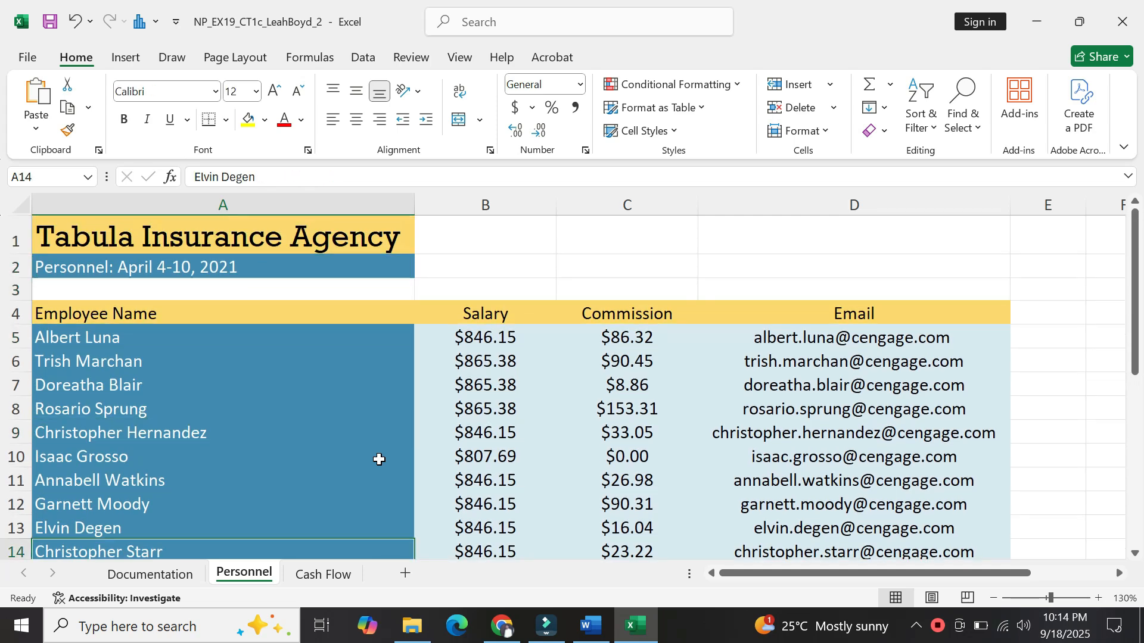
Paste 'Number of Employees' into A19 using Match Destination Formatting, then return to Word.
left_click(208, 438)
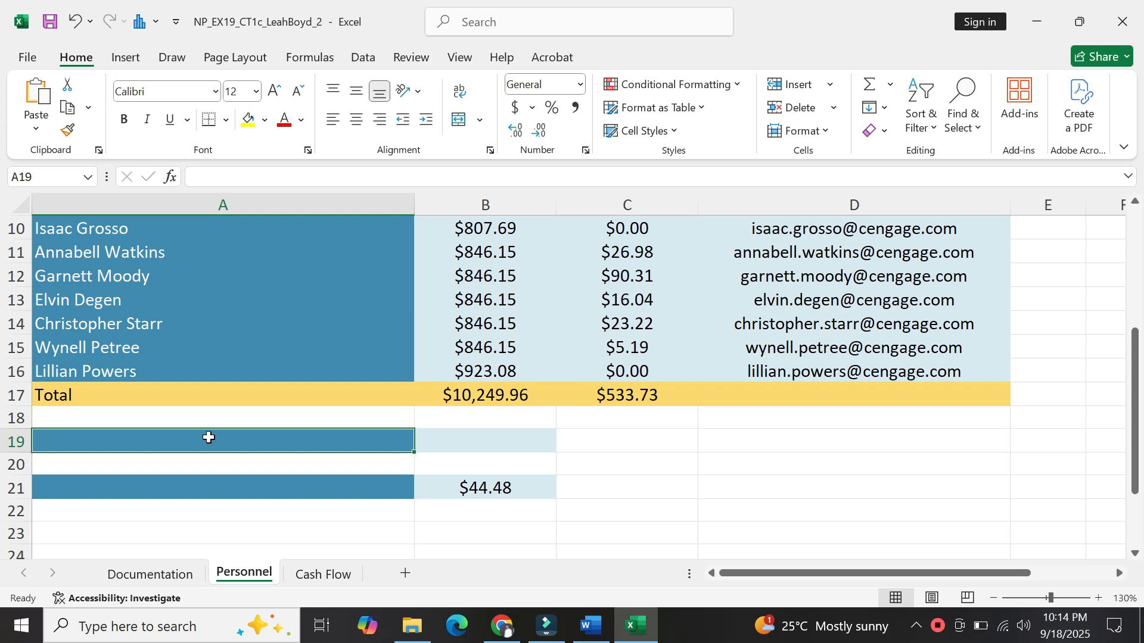
key("ctrl+v")
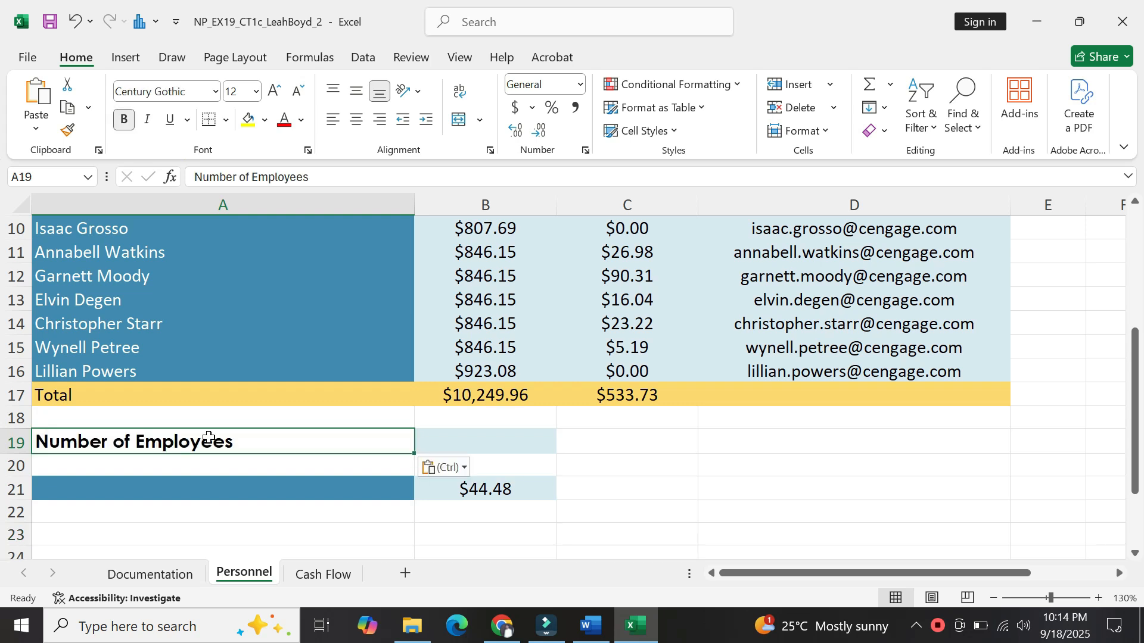
left_click(464, 471)
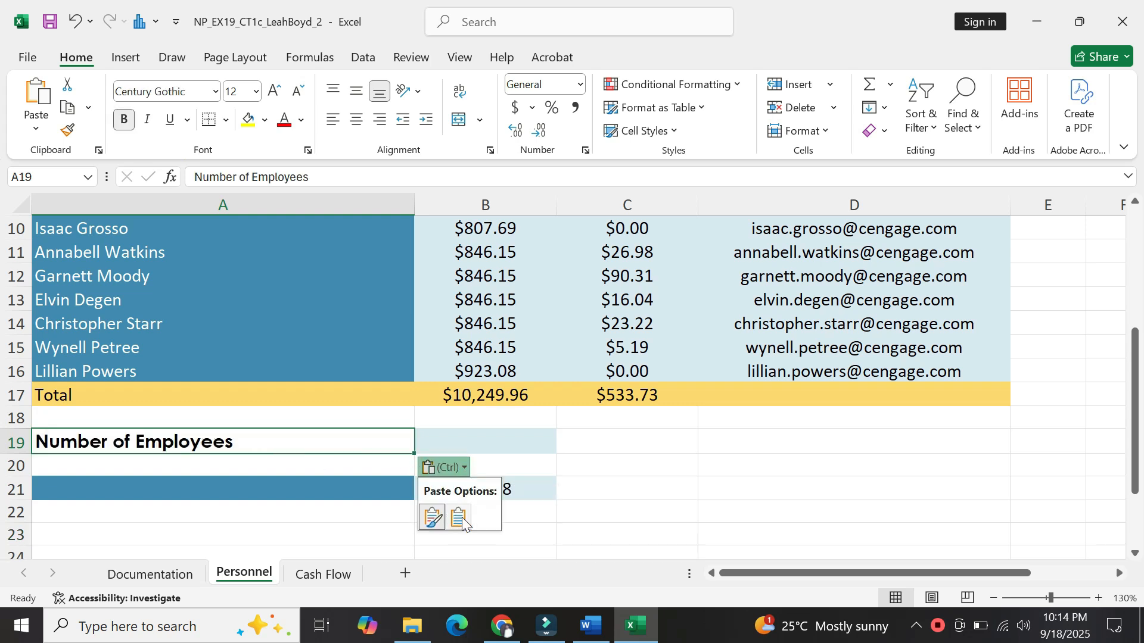
left_click(459, 518)
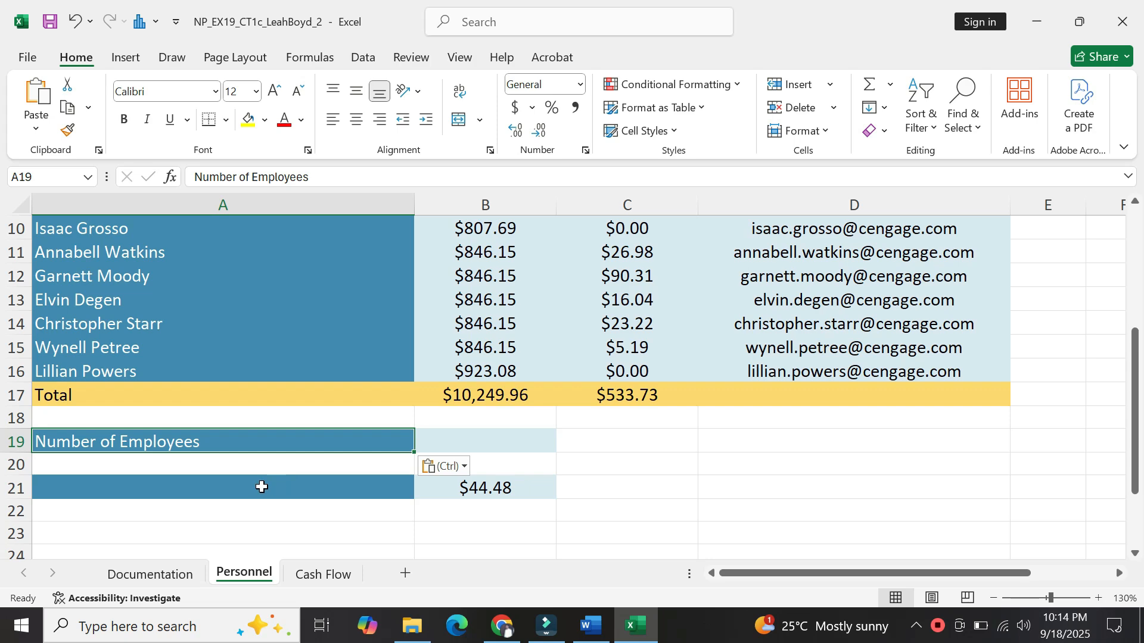
left_click(590, 626)
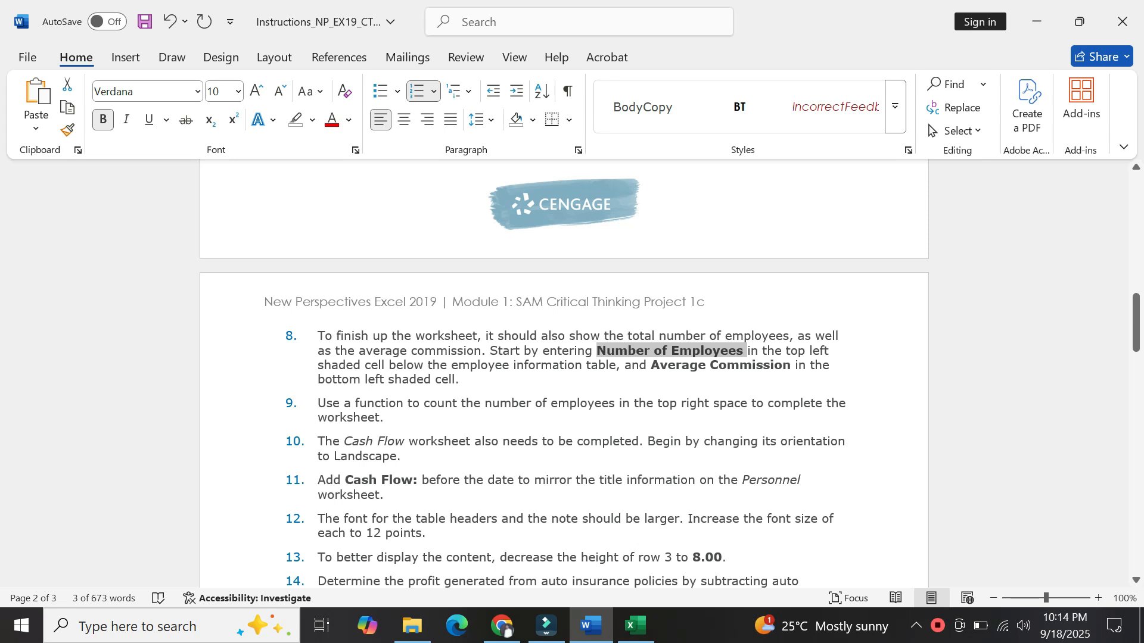
Take the phrase 'Average Commission' from instruction 8 and bring Excel forward.
left_click_drag(652, 365, 765, 369)
key("ctrl+c")
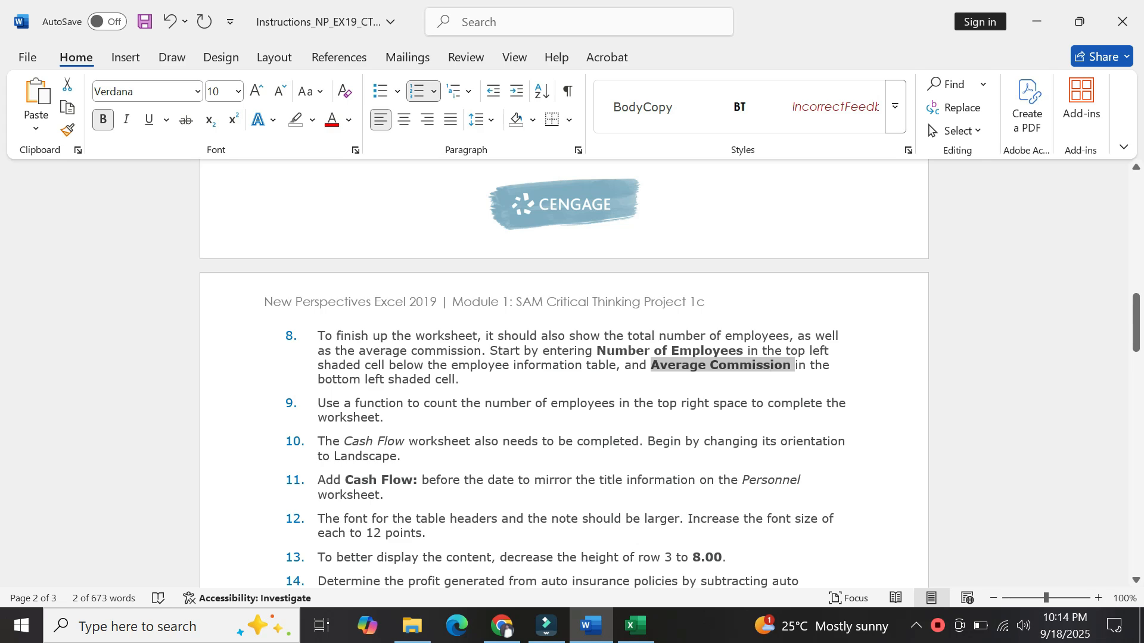
left_click(635, 625)
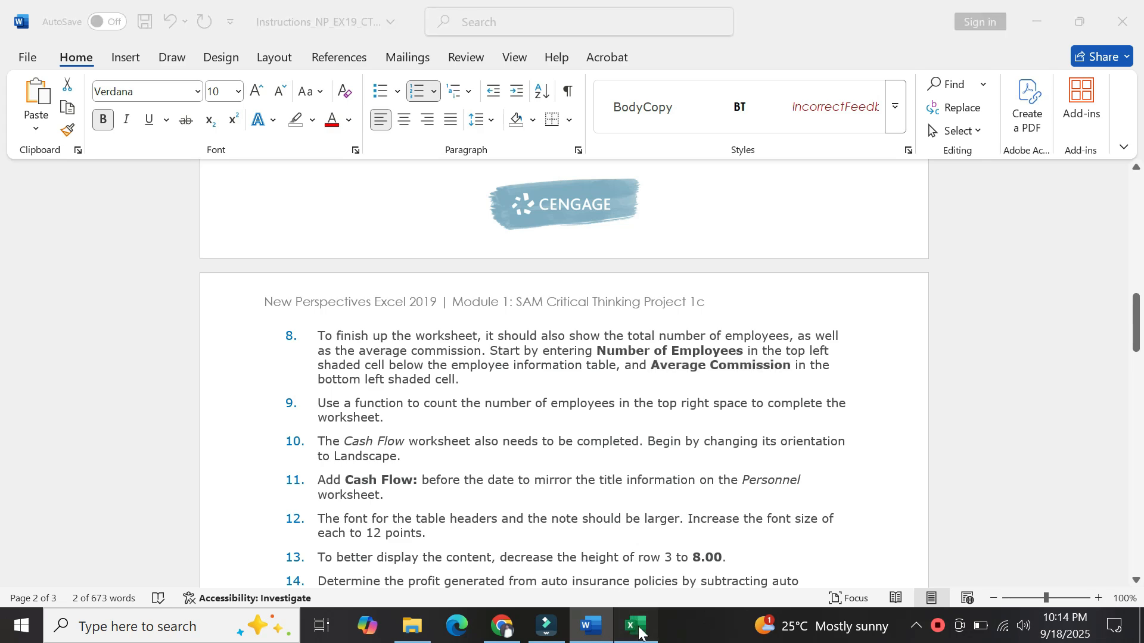
Paste 'Average Commission' into A21 matching the sheet's formatting, check the instructions, and return.
left_click(278, 494)
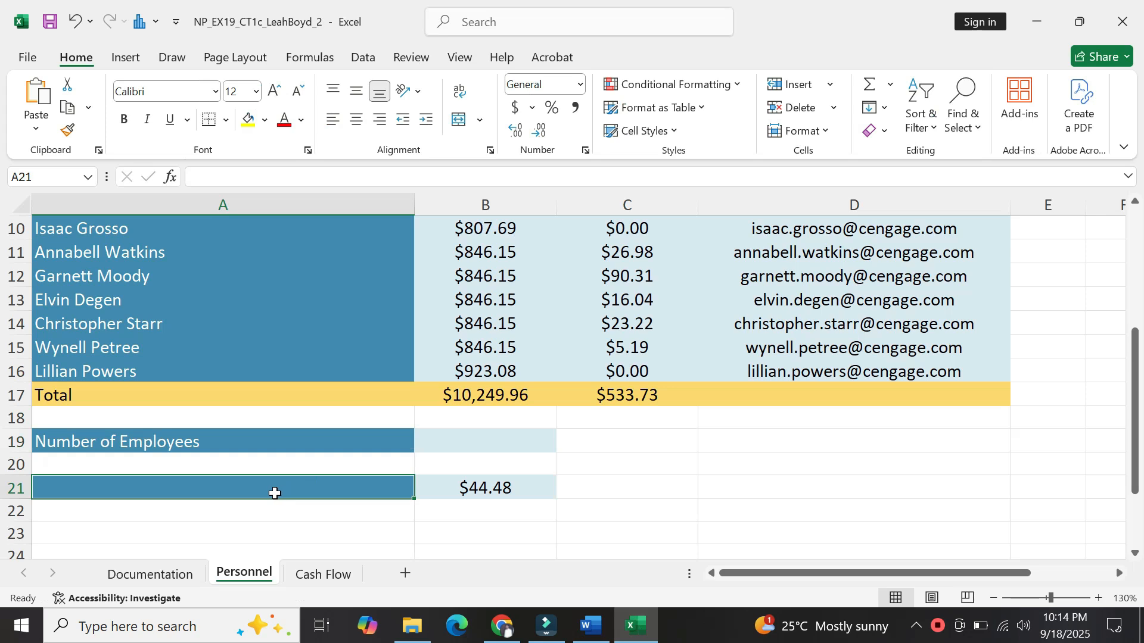
right_click(238, 490)
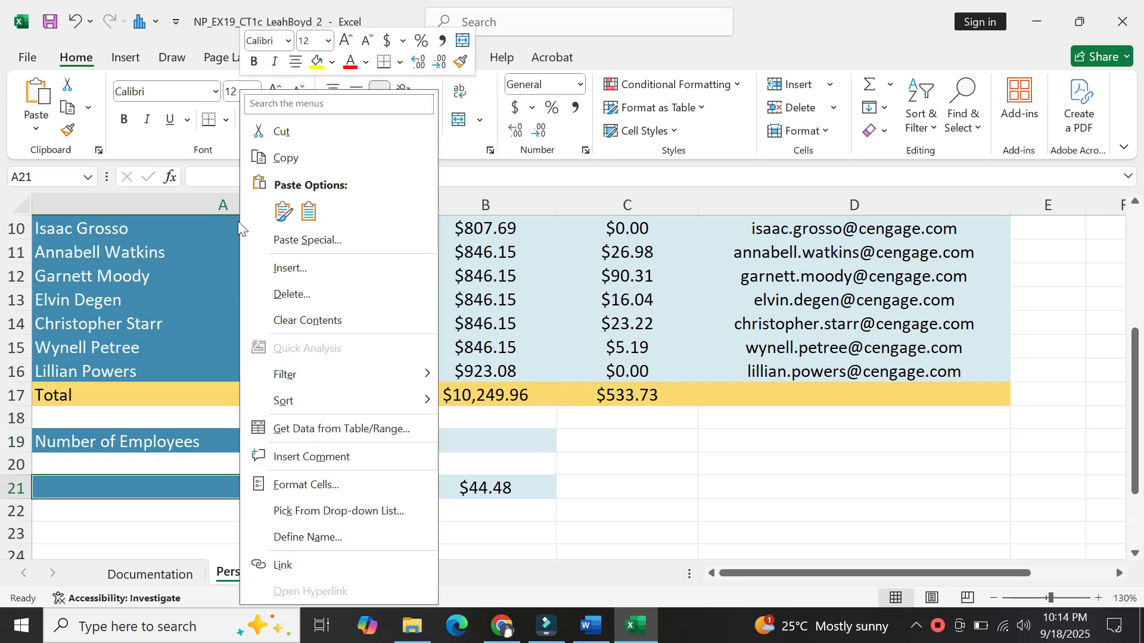
left_click(191, 486)
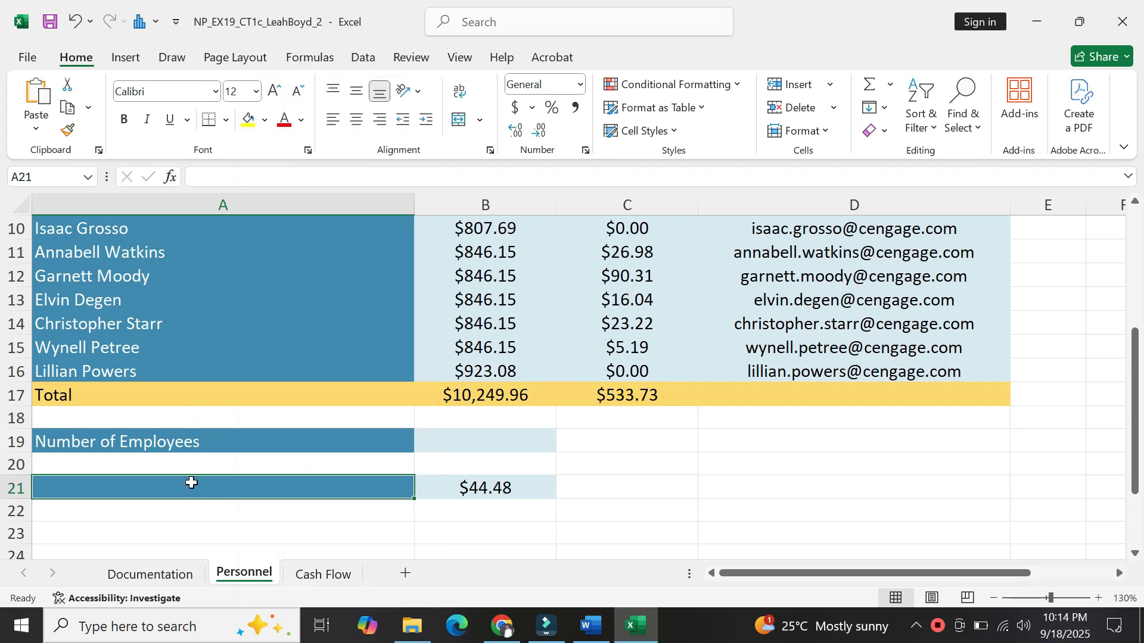
key("ctrl+v")
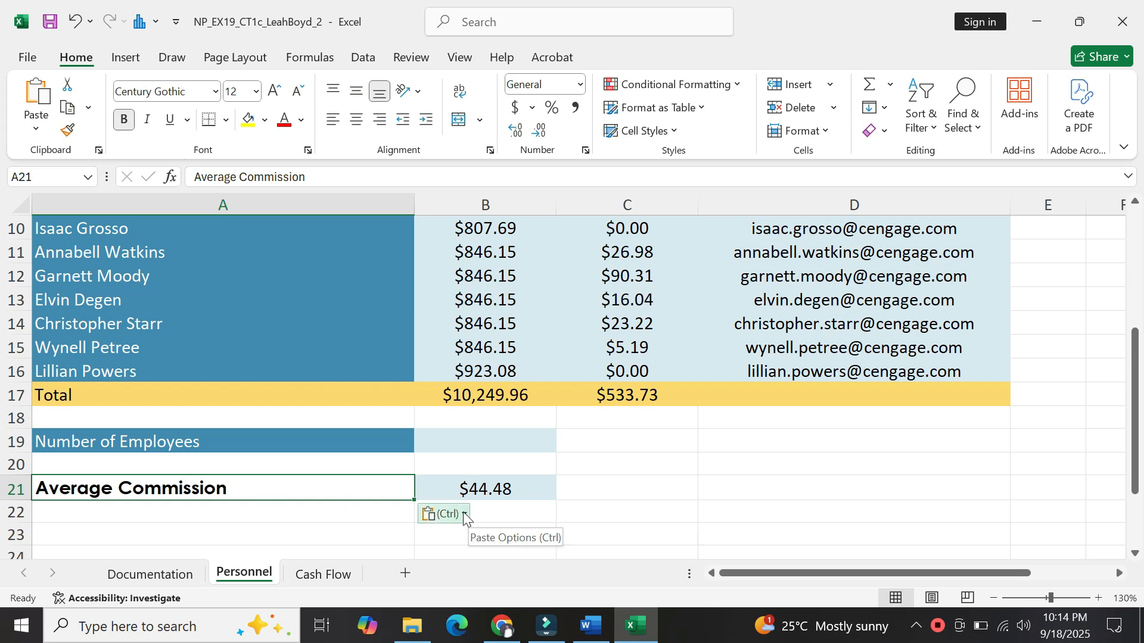
left_click(464, 515)
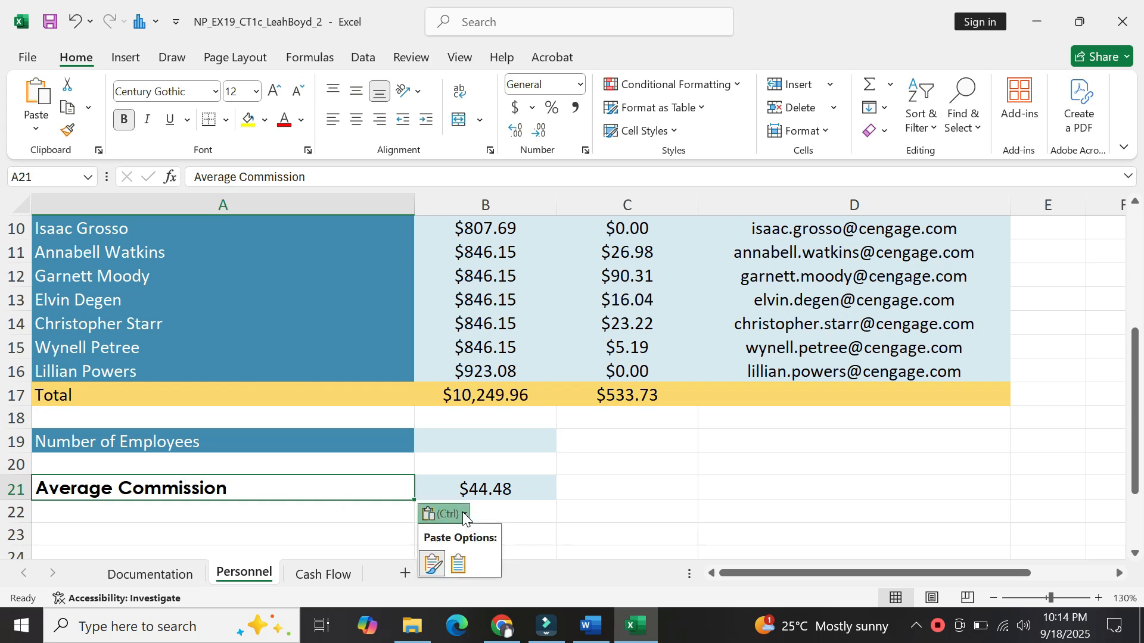
left_click(455, 563)
key("ctrl+v")
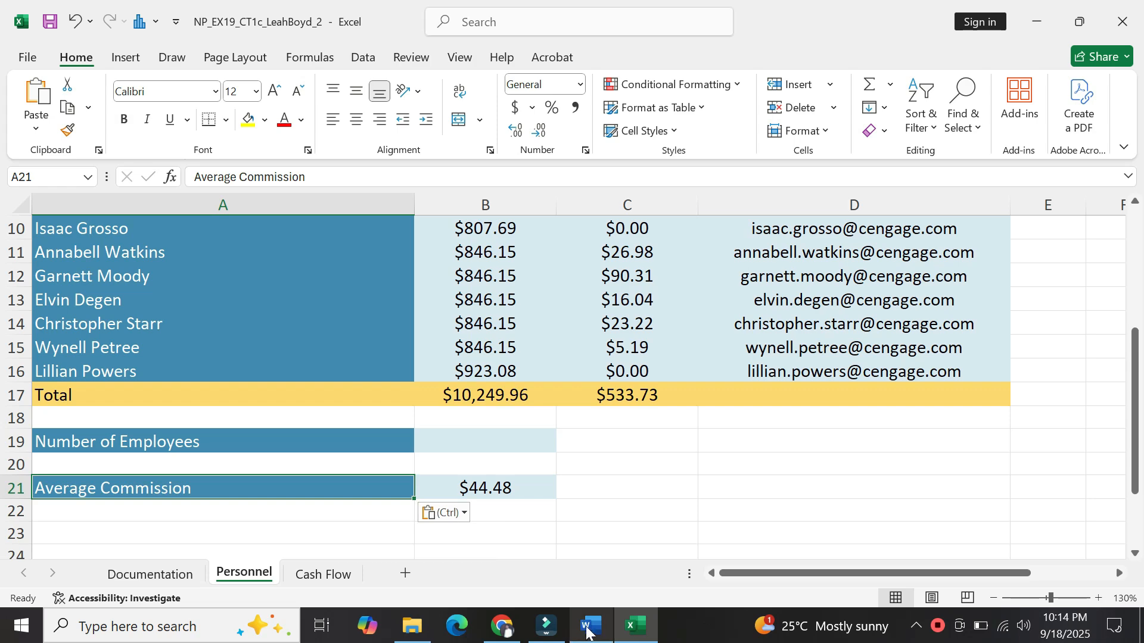
left_click(600, 638)
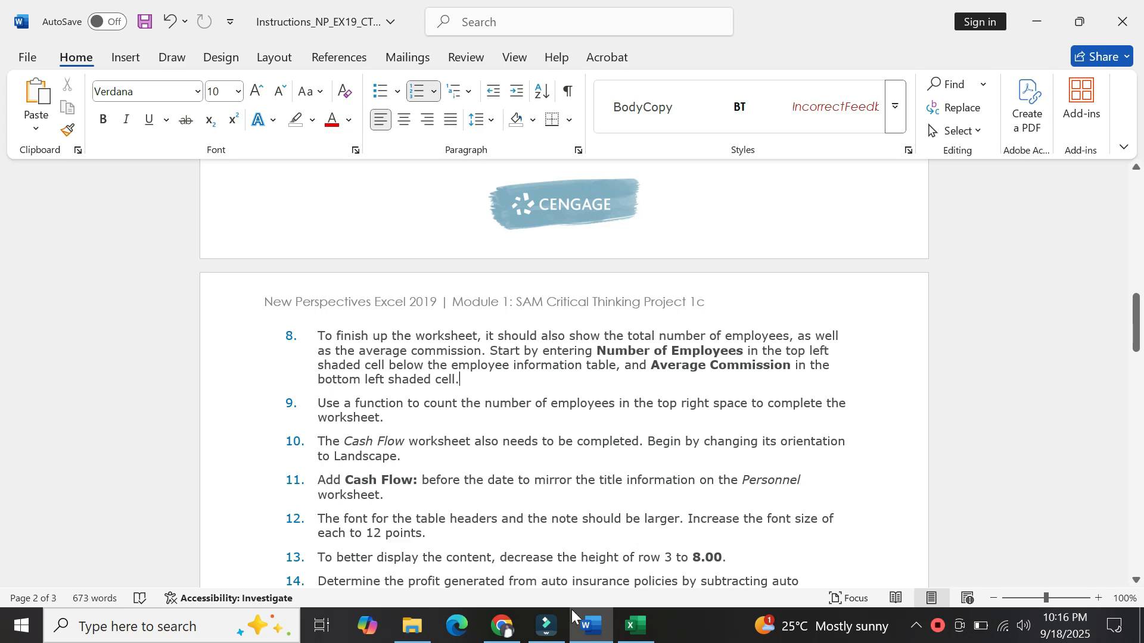
left_click(635, 627)
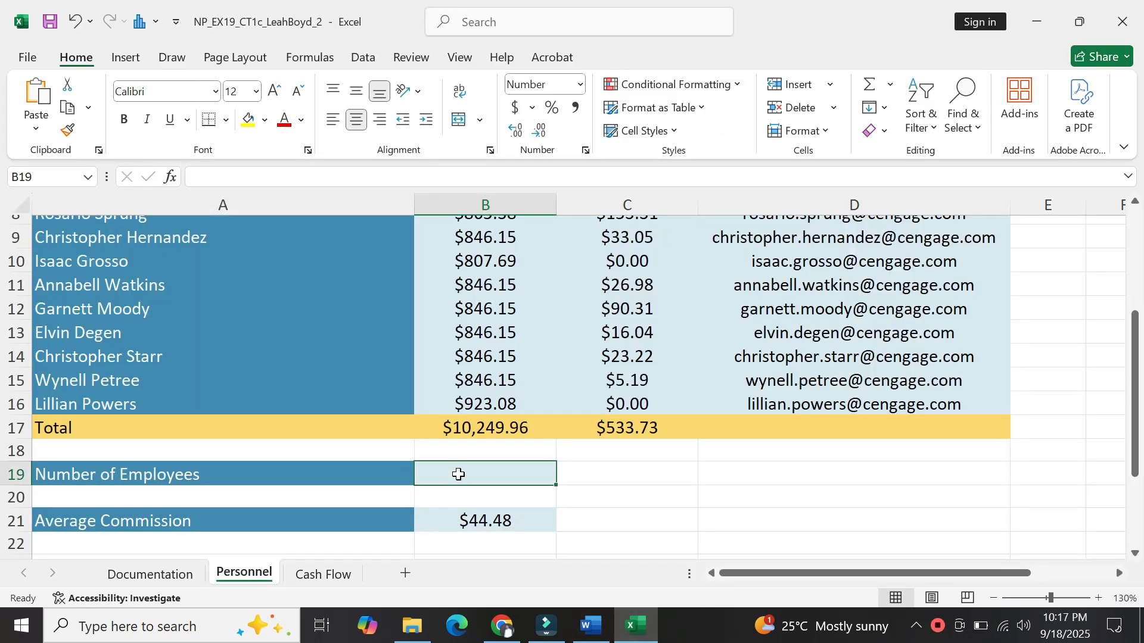
Enter =COUNTA(A5:A16) in B19 so it shows 12 employees, then switch to Word.
type("=")
type("Coun")
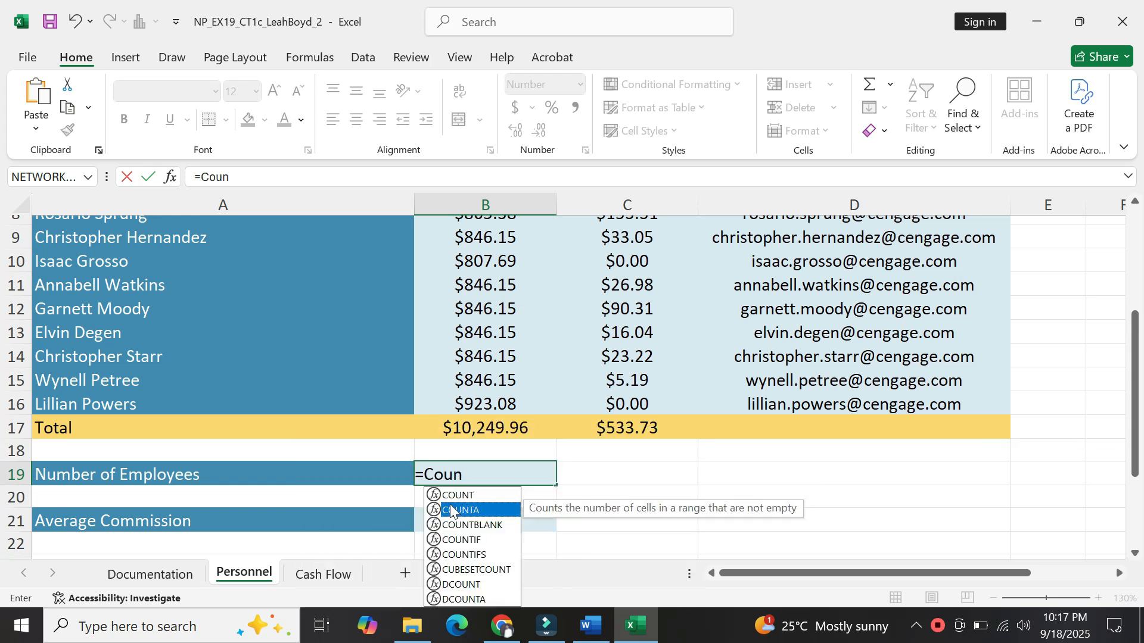
double_click(433, 510)
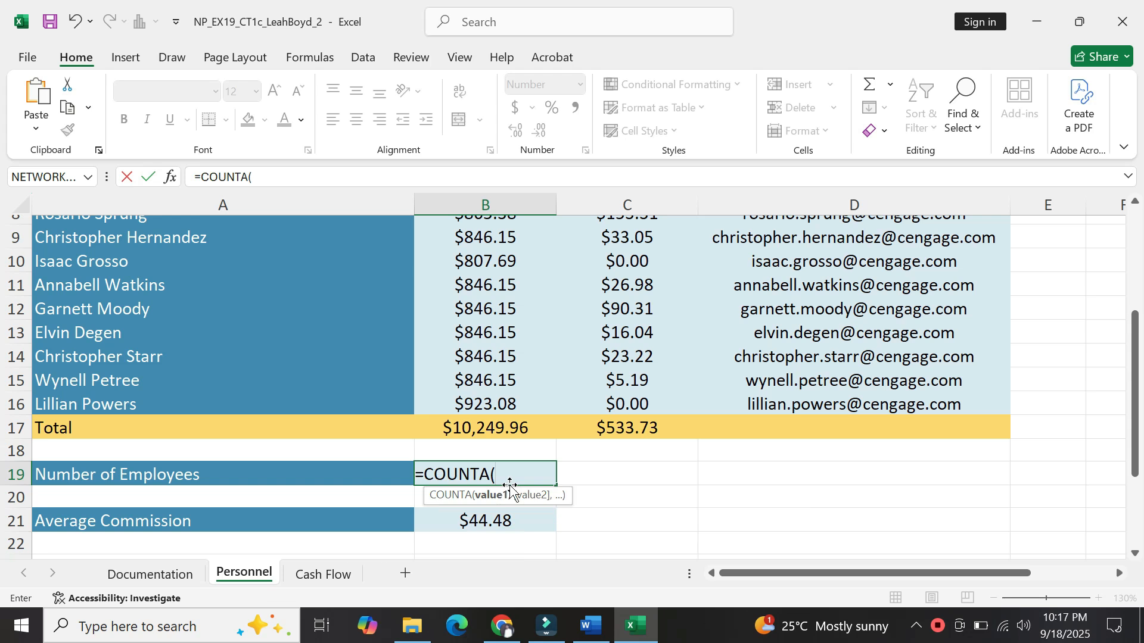
left_click_drag(1134, 405, 1138, 346)
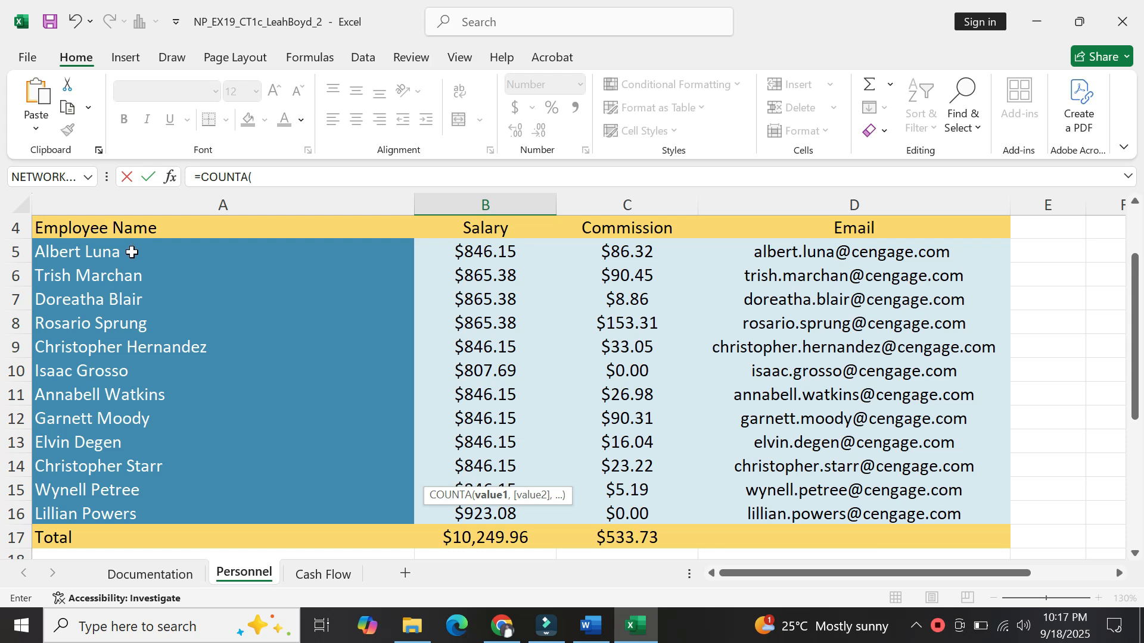
left_click_drag(132, 249, 134, 514)
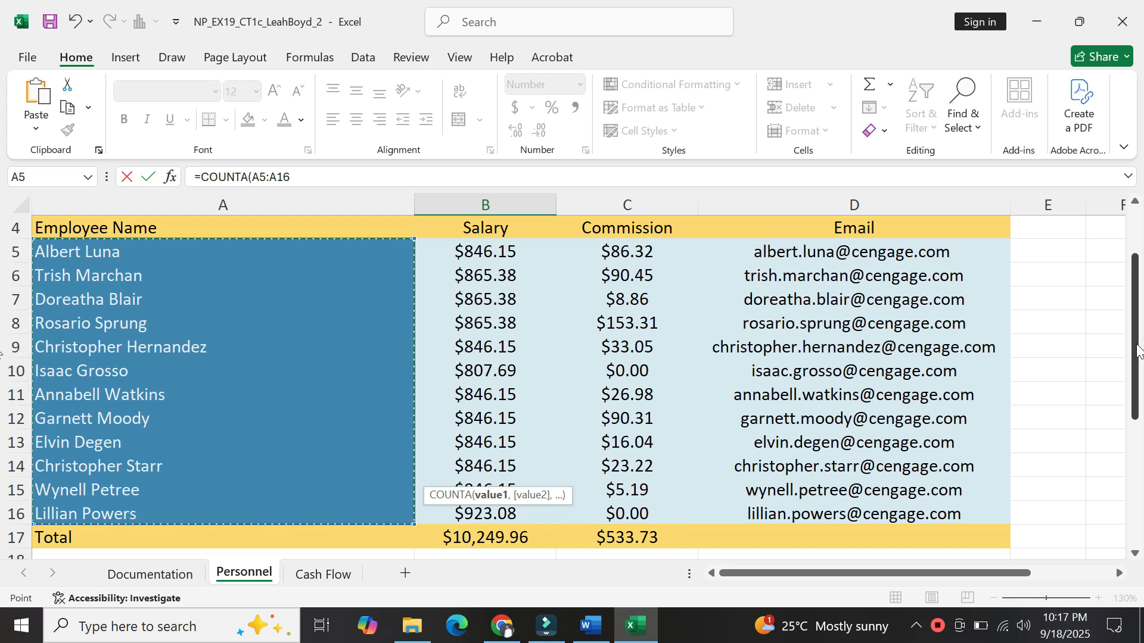
left_click_drag(1138, 351, 1143, 405)
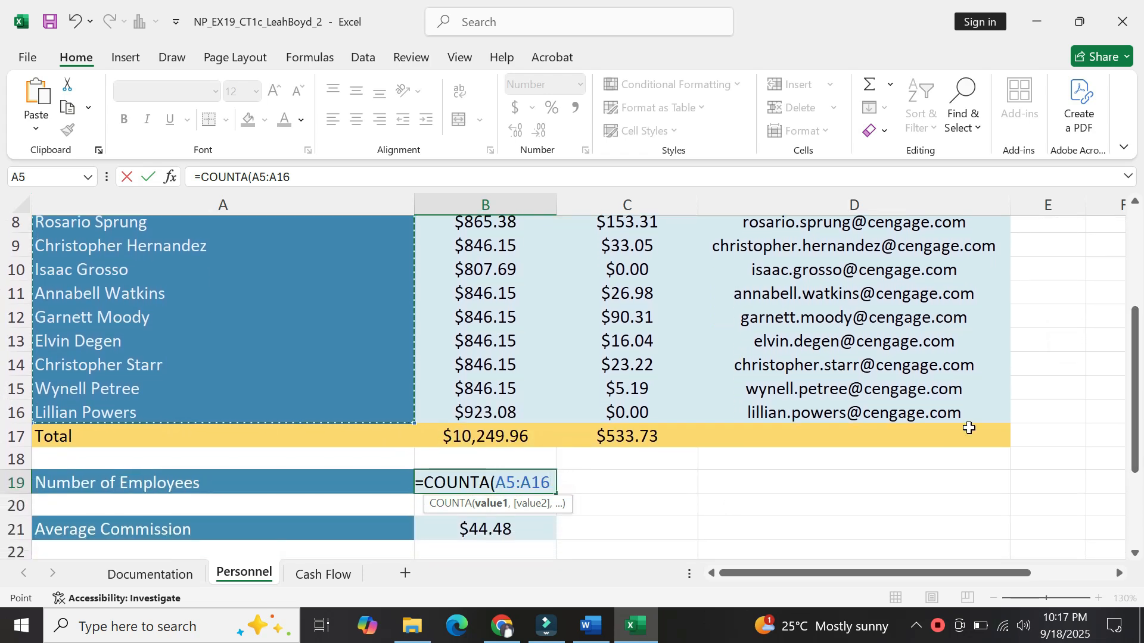
type(")_")
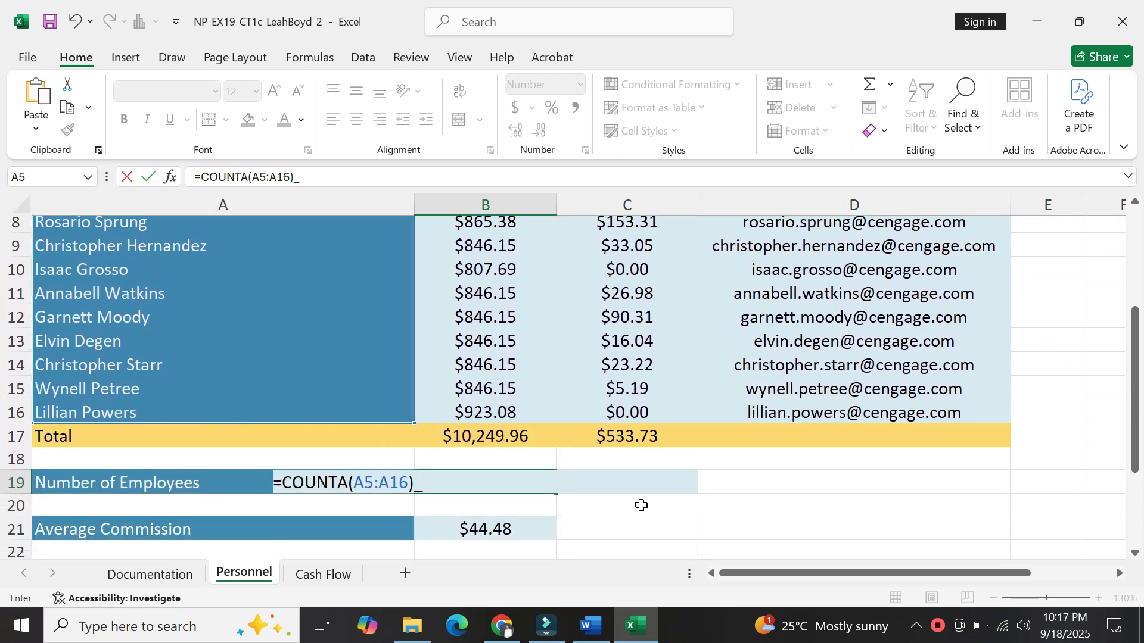
key("BackSpace")
key("Return")
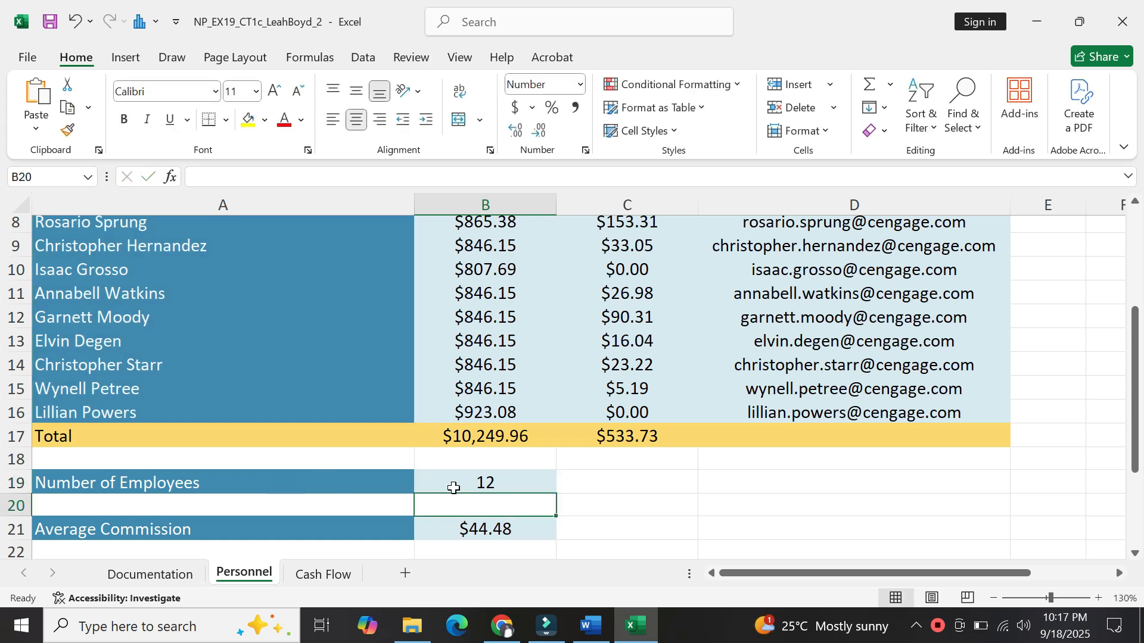
left_click(592, 627)
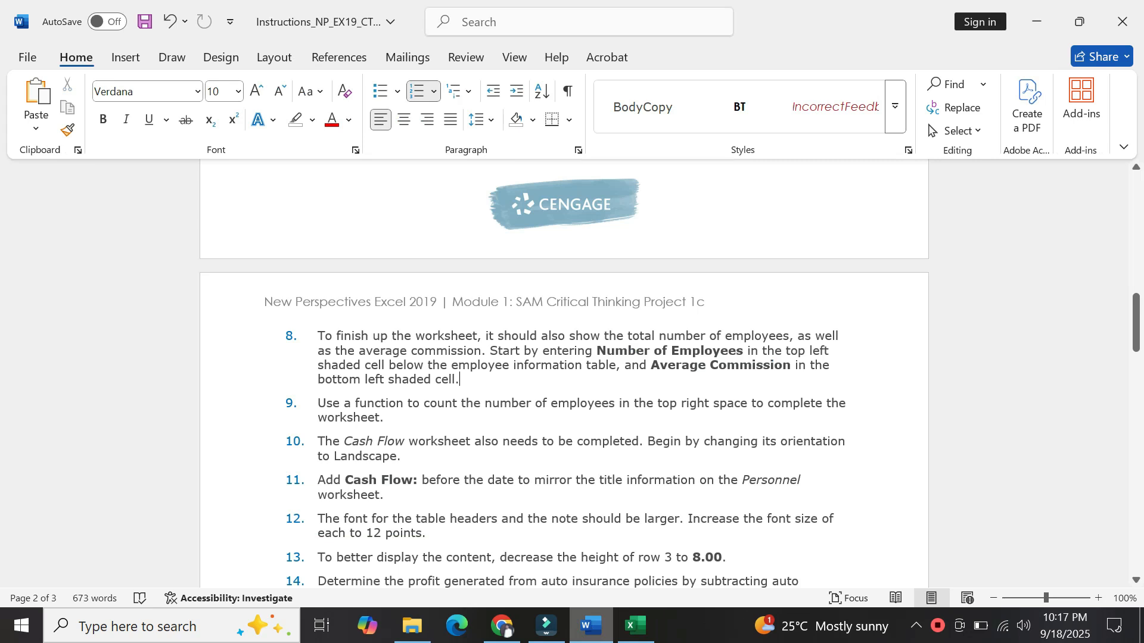
Read instructions 10–14 on the Cash Flow sheet and profit formulas, then switch back to Excel.
left_click(389, 441)
key("Down")
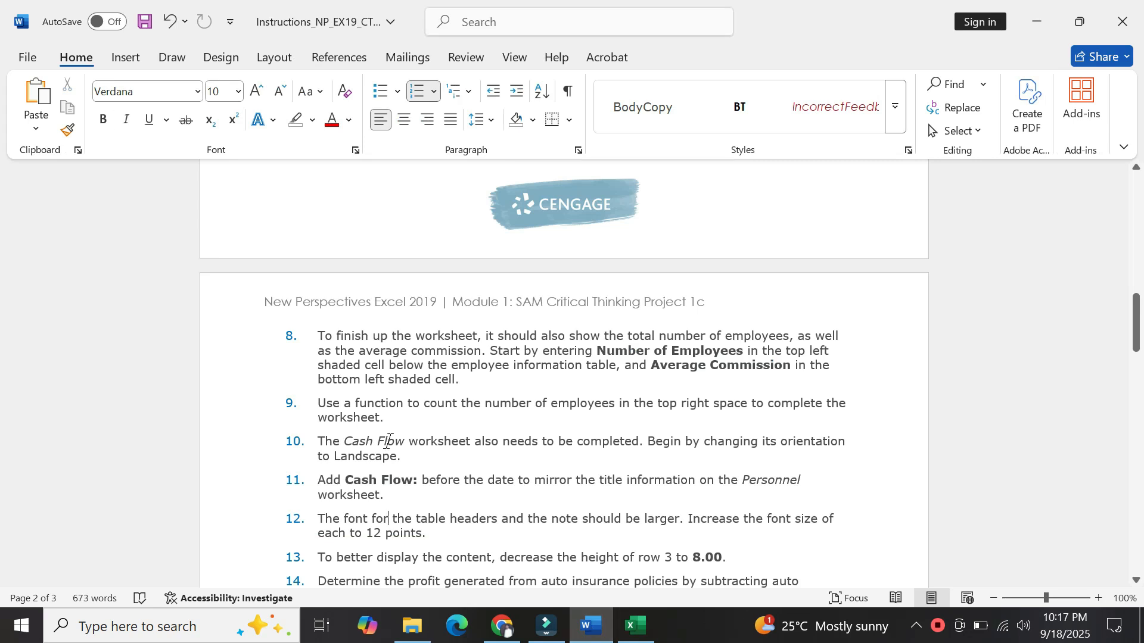
key("Down")
key("Down")
key("Down")
key("Down")
key("Down")
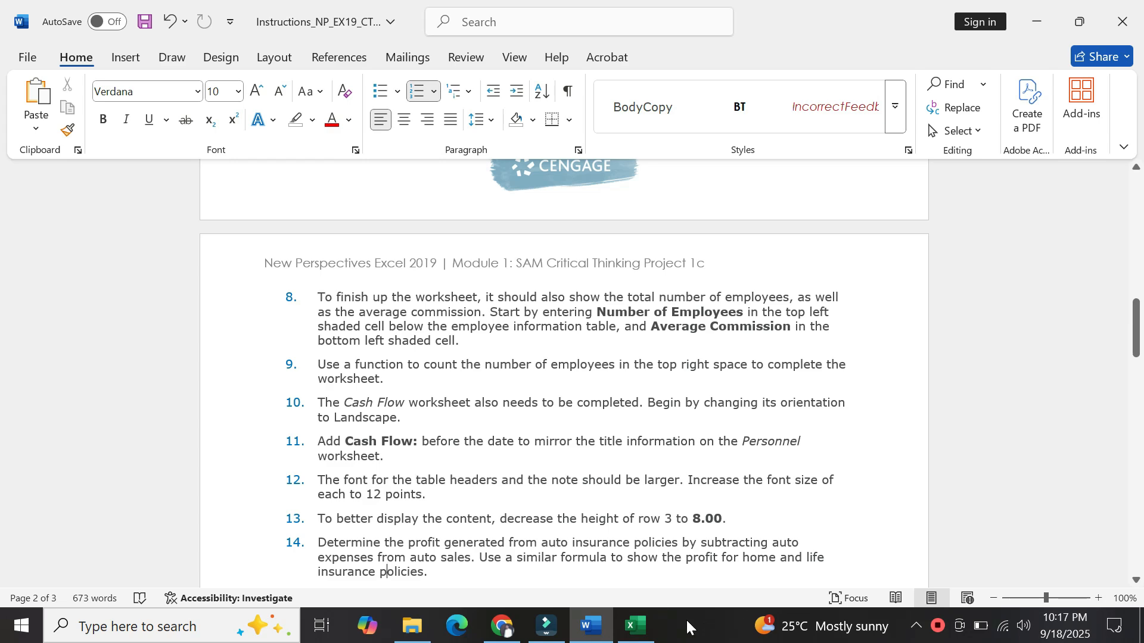
left_click(641, 633)
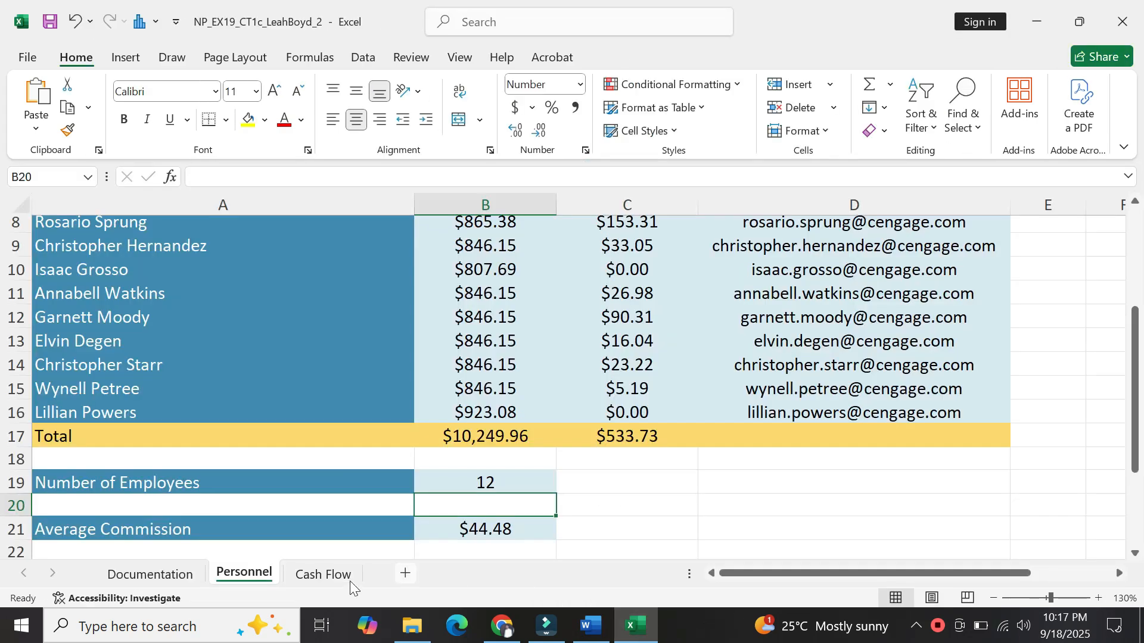
Open the Cash Flow sheet and set its page orientation to Landscape.
left_click(332, 582)
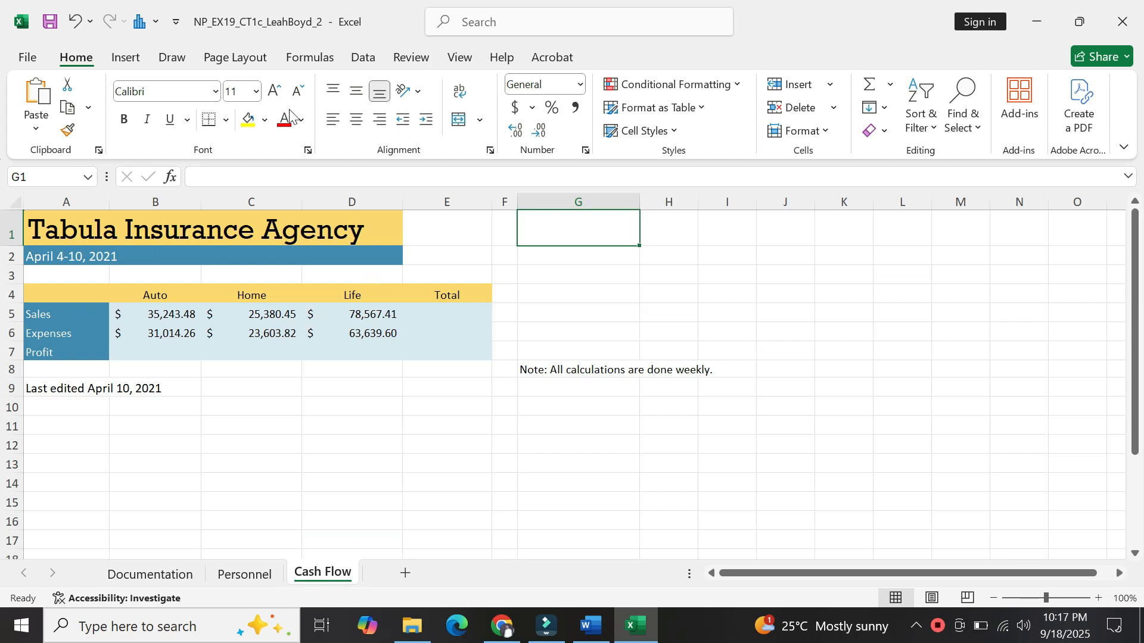
left_click(241, 58)
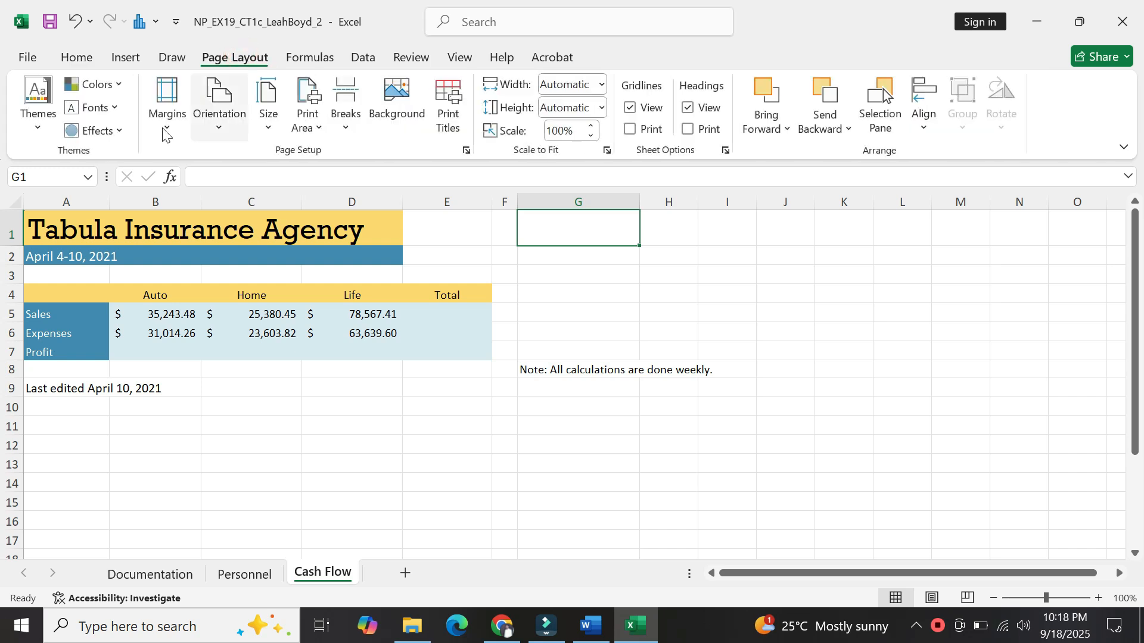
left_click(219, 129)
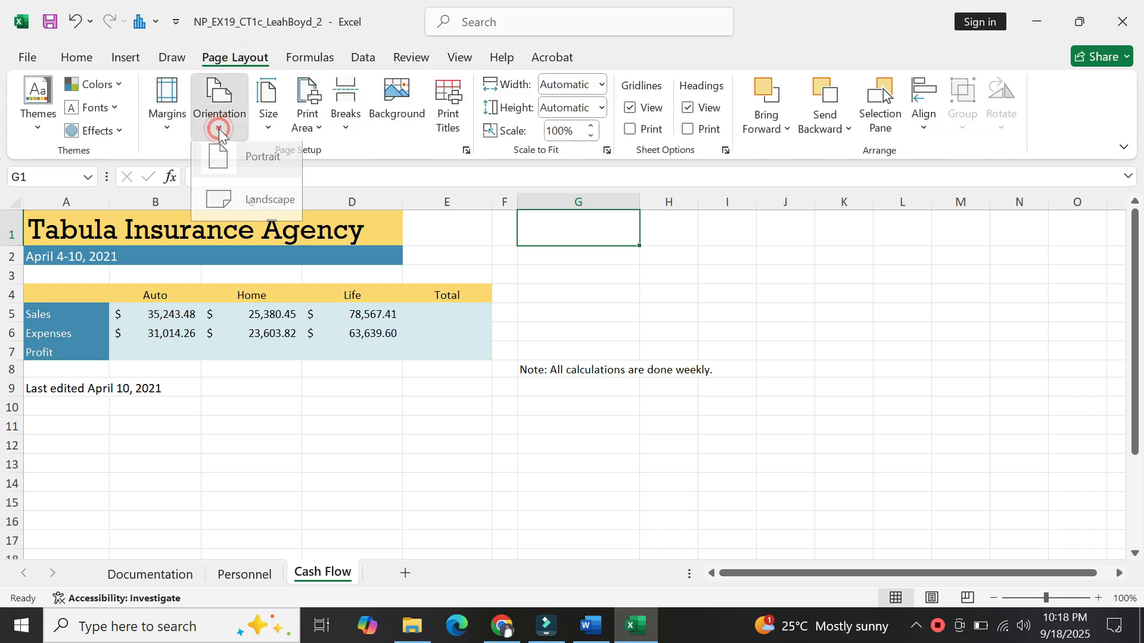
left_click(247, 208)
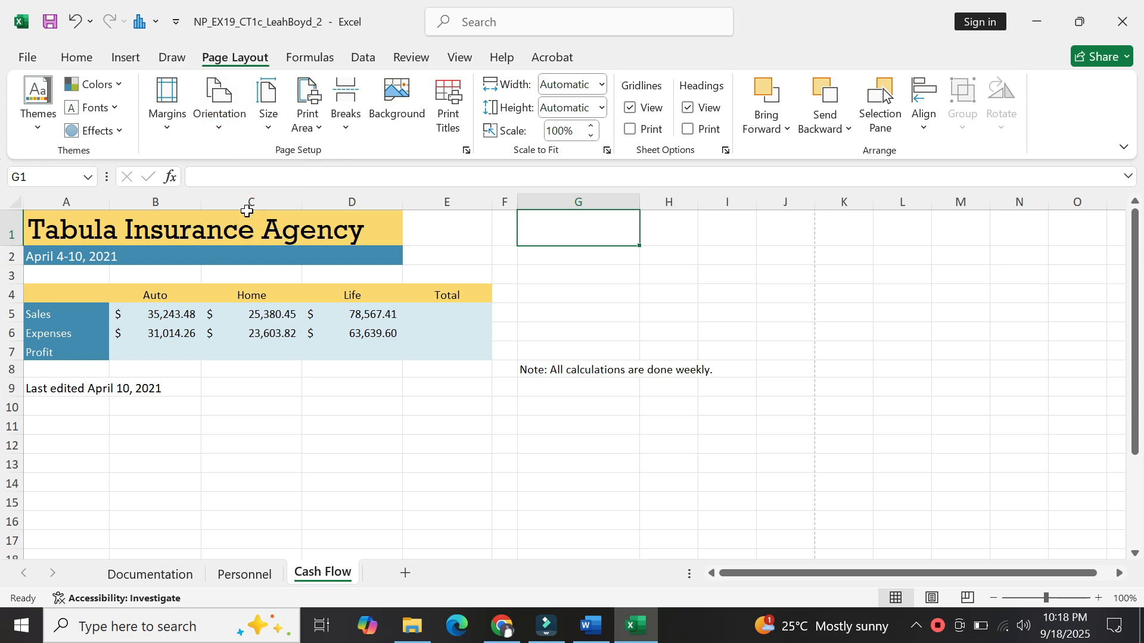
left_click(588, 630)
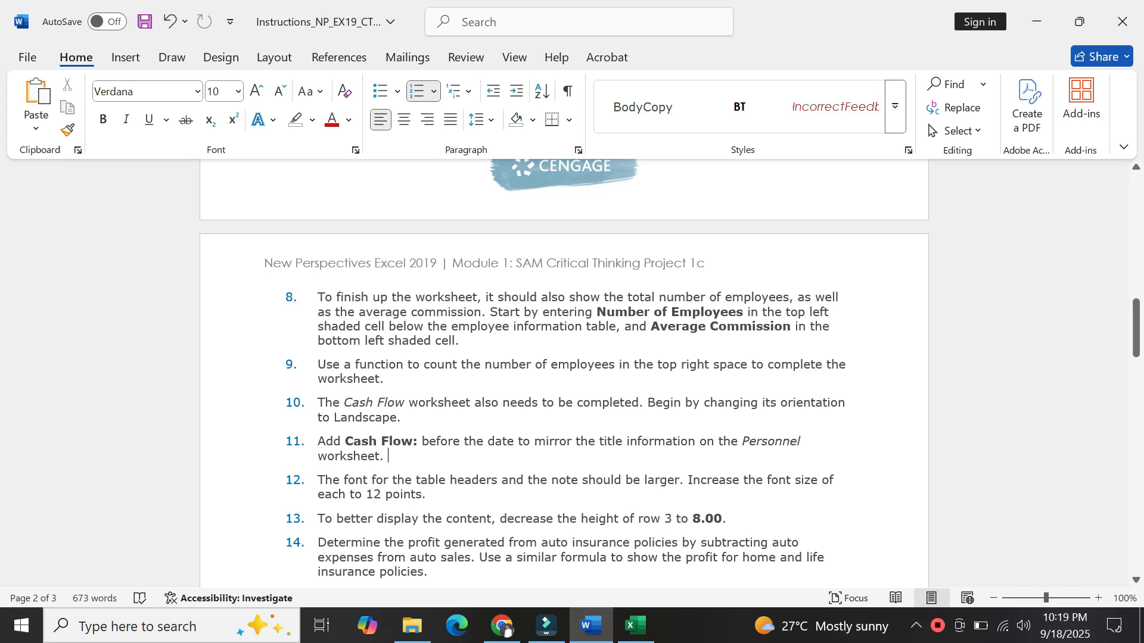
Take 'Cash Flow: ' from item 11 and bring Excel's Cash Flow sheet forward.
left_click_drag(344, 441, 422, 442)
key("ctrl+c")
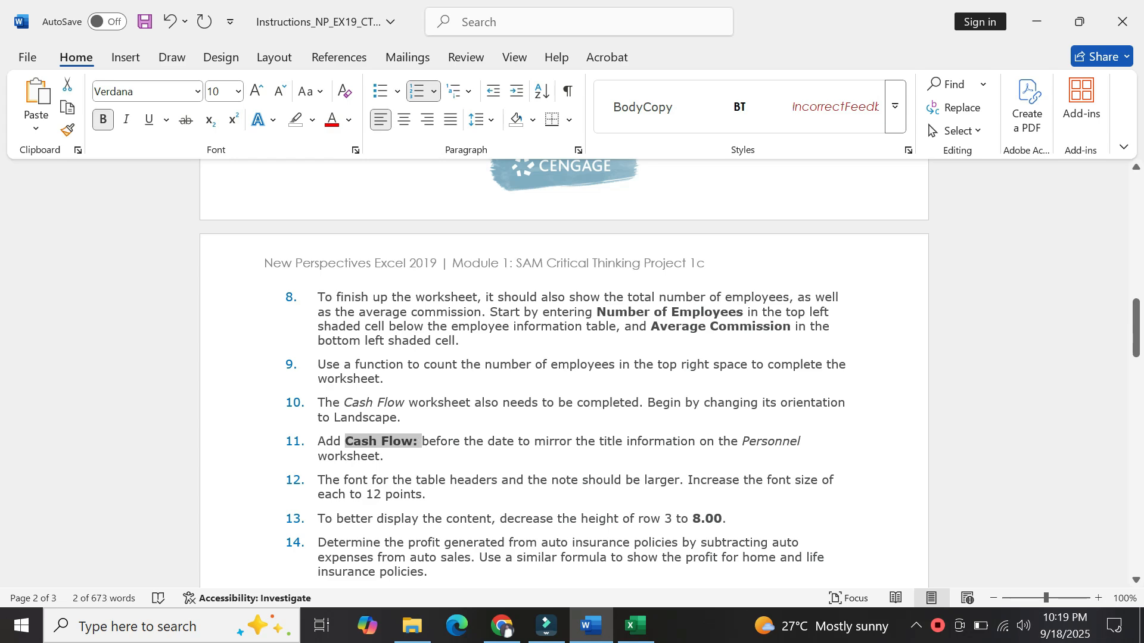
left_click(636, 625)
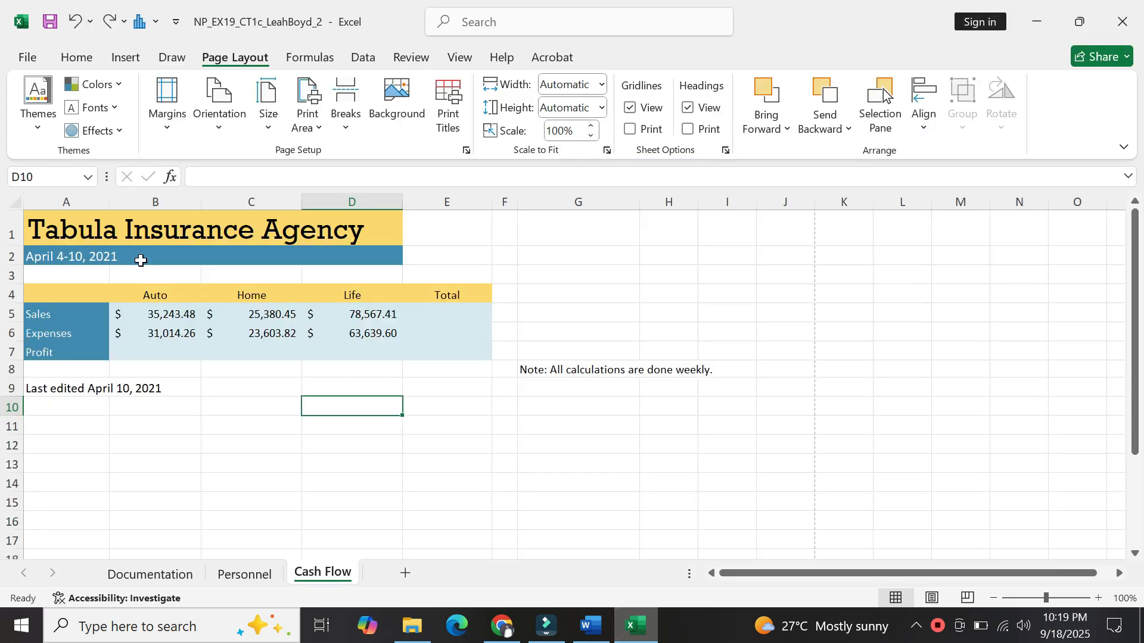
Prefix A2 with 'Cash Flow: ' so it reads 'Cash Flow: April 4-10, 2021'.
left_click(64, 250)
left_click(278, 177)
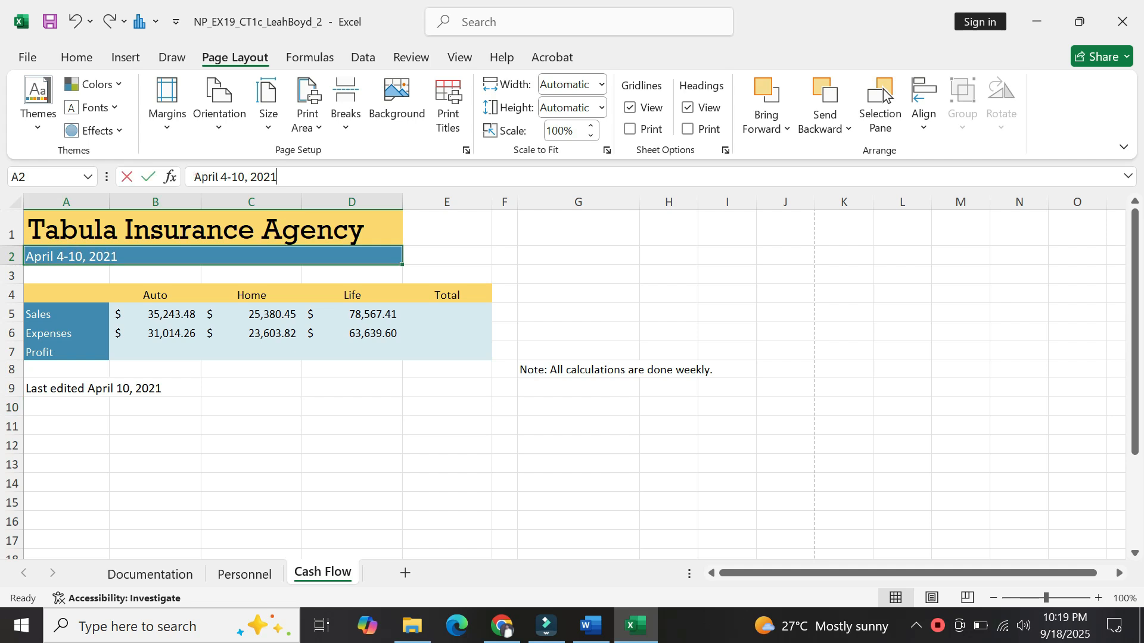
left_click(194, 177)
key("ctrl+v")
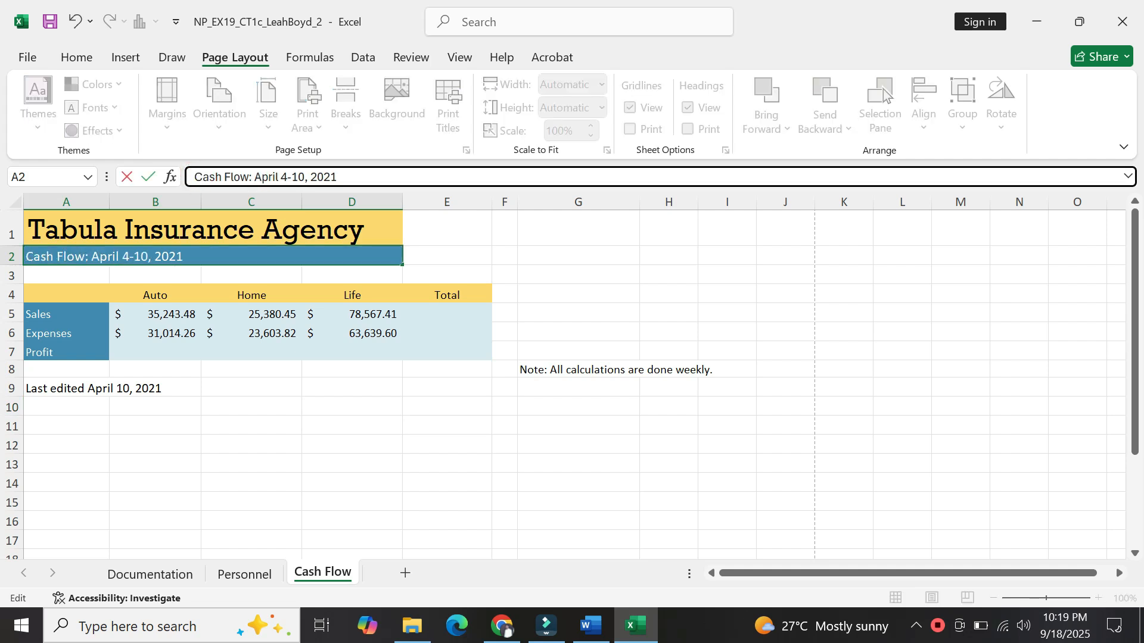
key("Return")
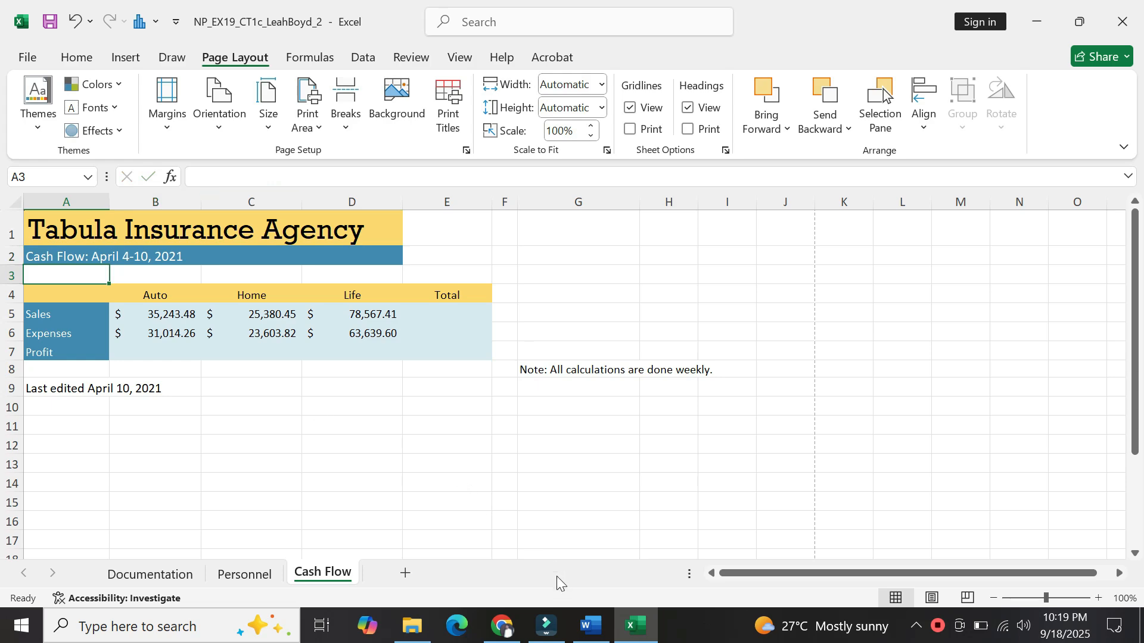
left_click(590, 627)
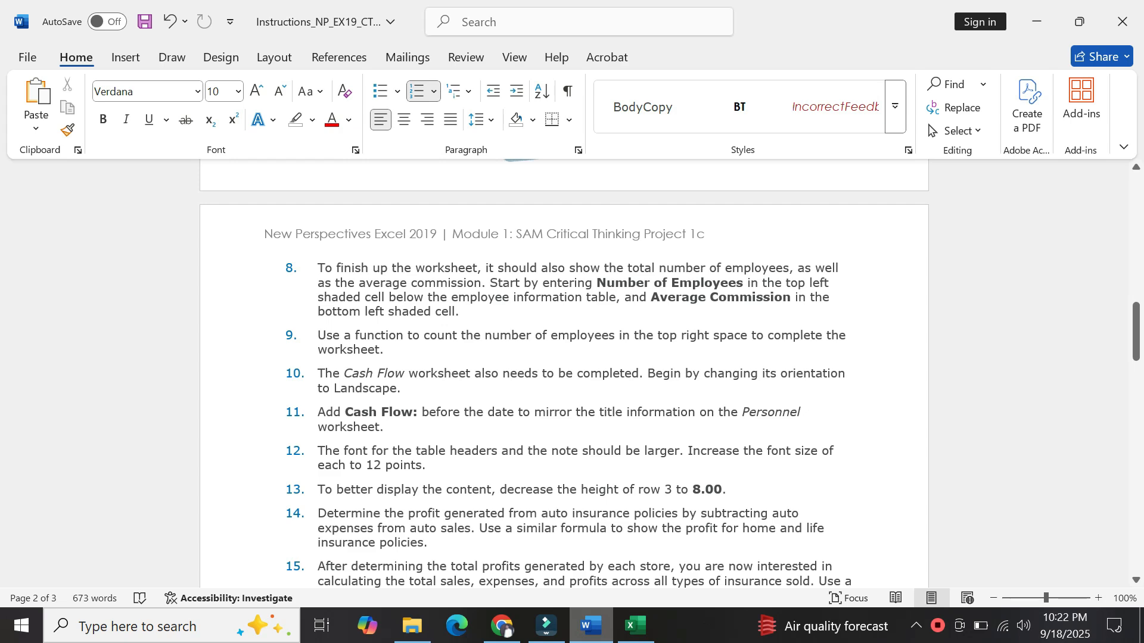
Set the Cash Flow table's header row 4 to 12-point font.
left_click(635, 626)
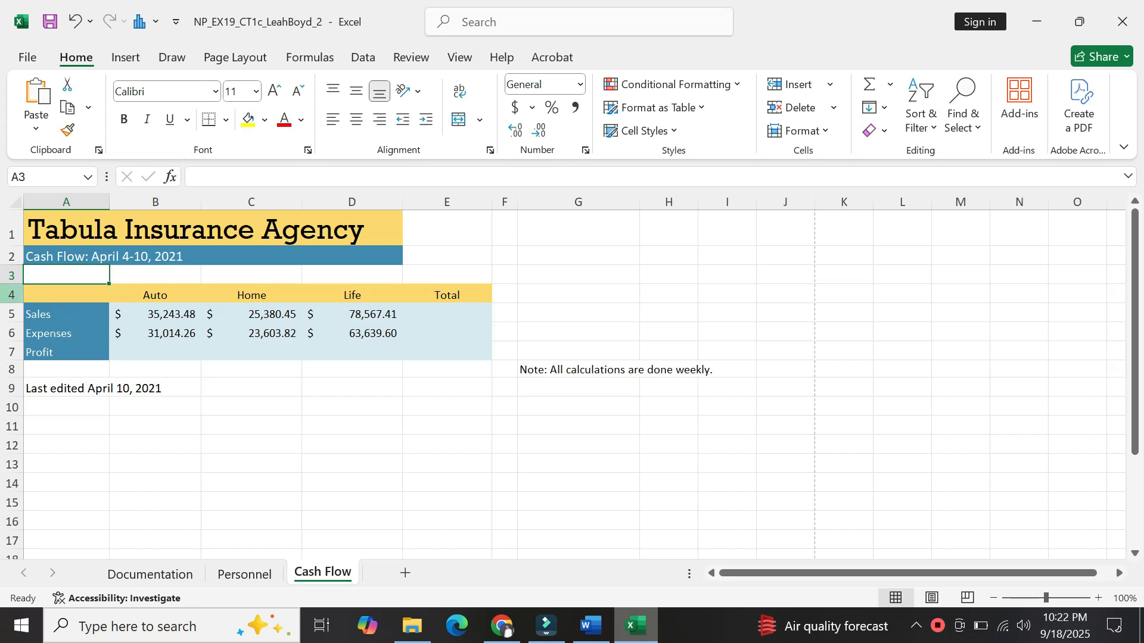
left_click(12, 295)
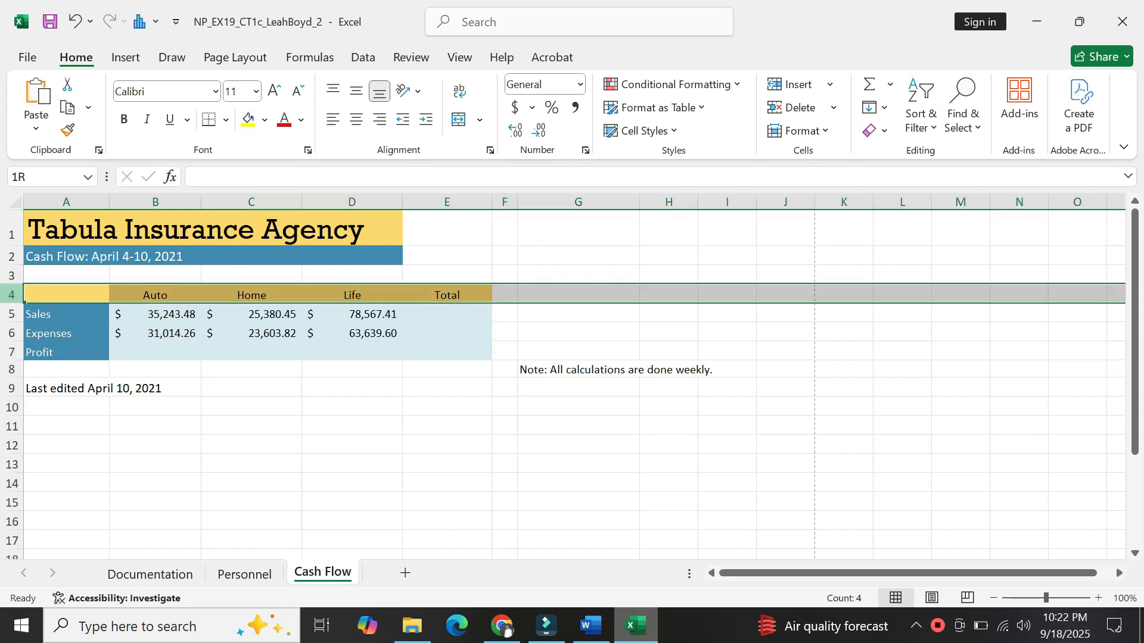
left_click(256, 91)
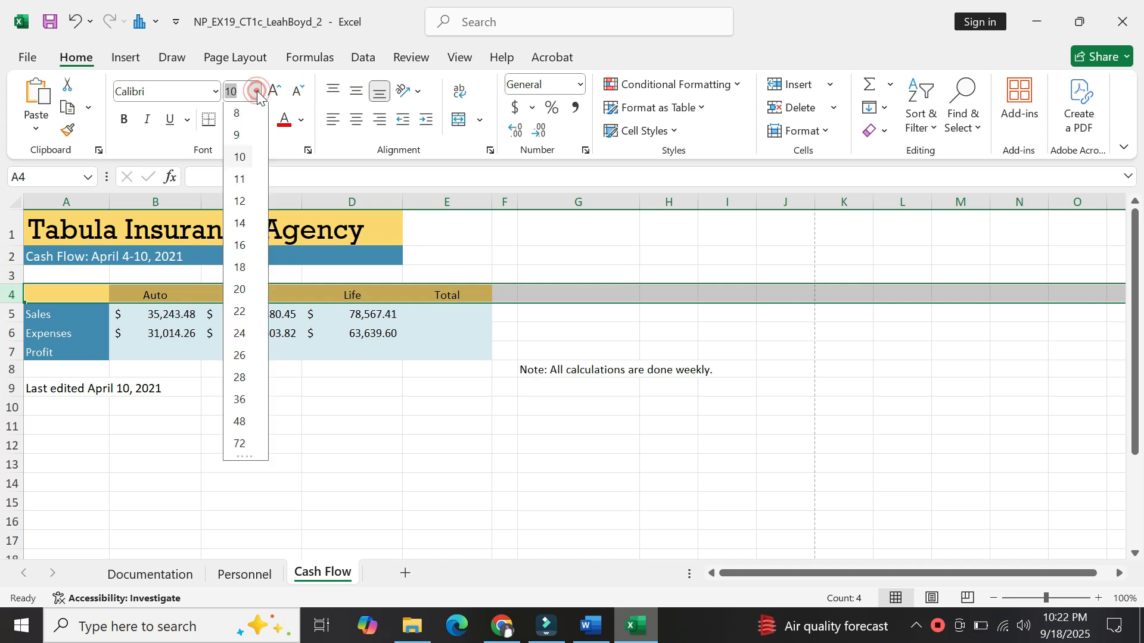
left_click(243, 204)
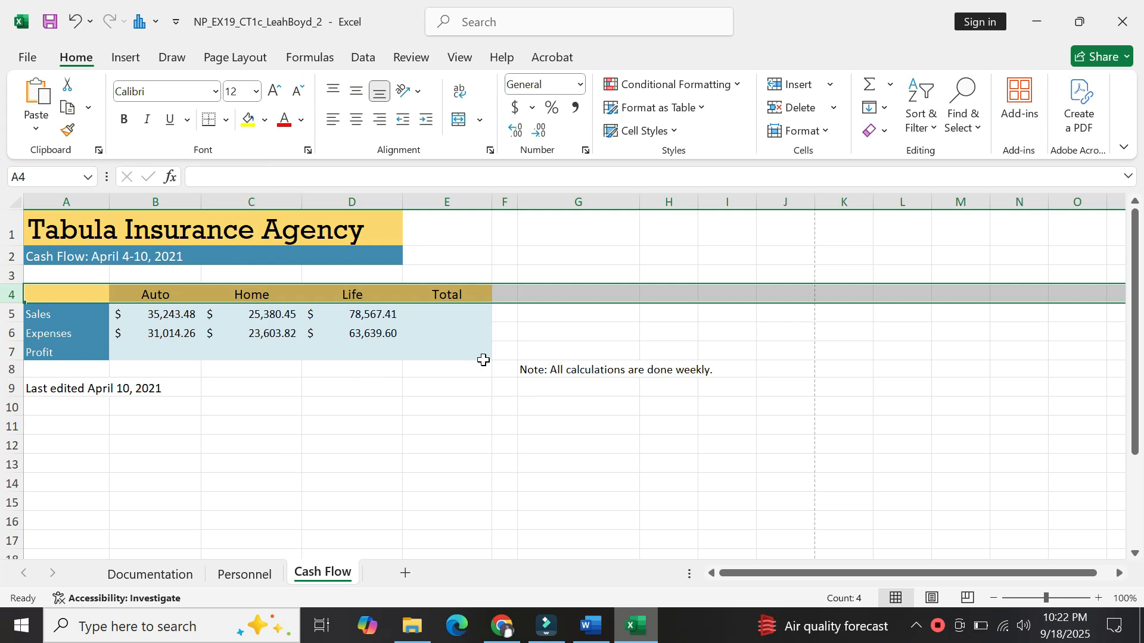
Set the Sales, Expenses and Profit rows (A5:E7) to 12-point font.
left_click_drag(481, 361, 64, 312)
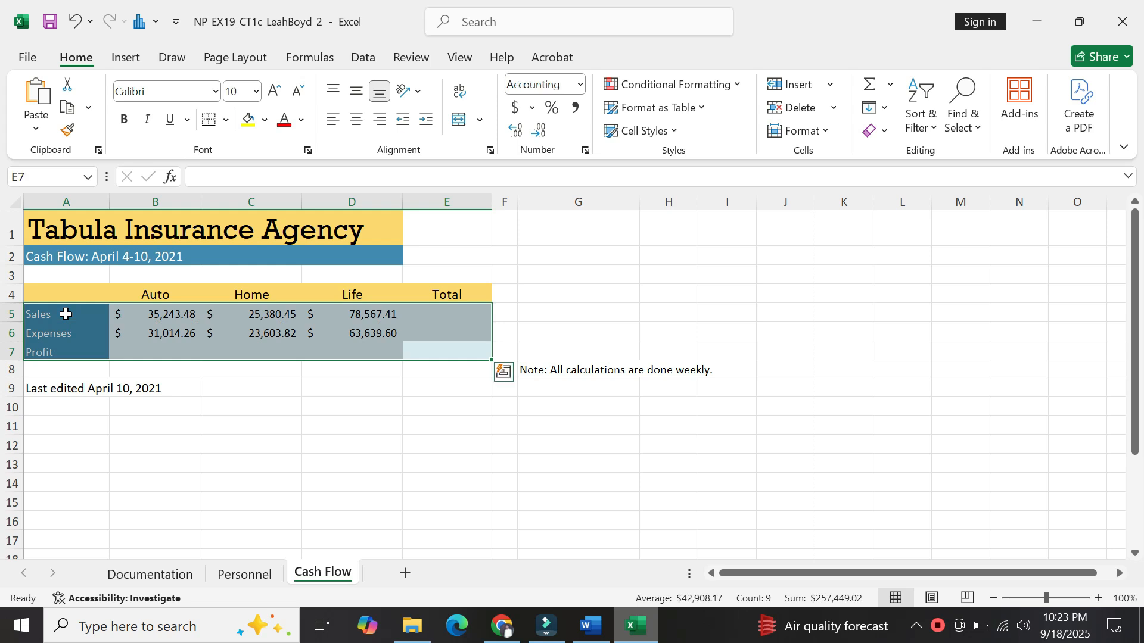
left_click(256, 91)
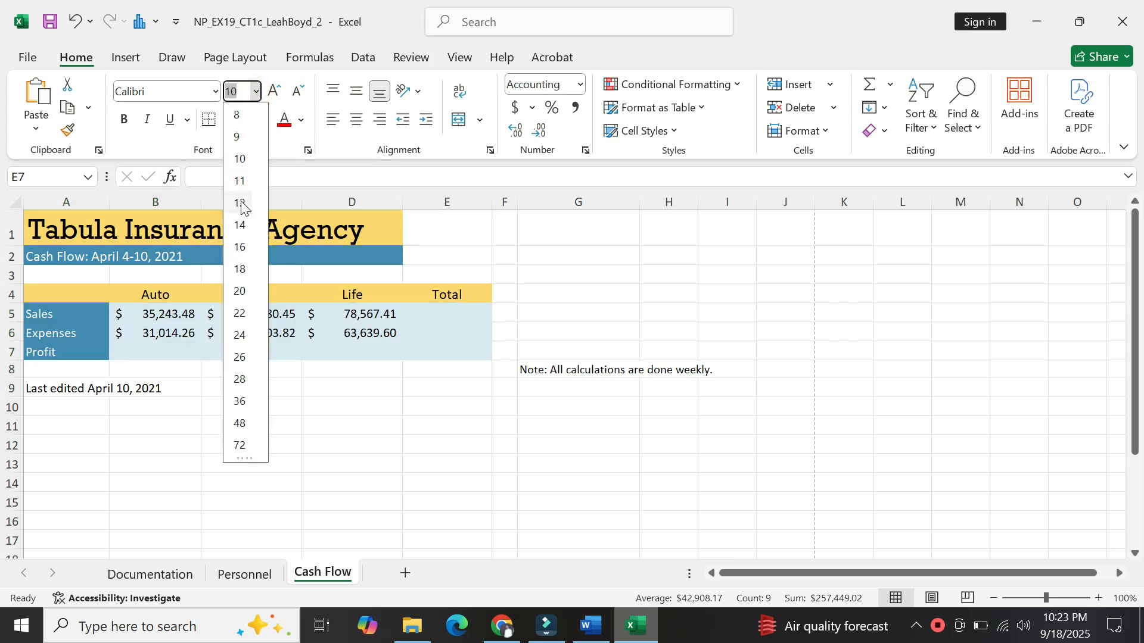
left_click(243, 203)
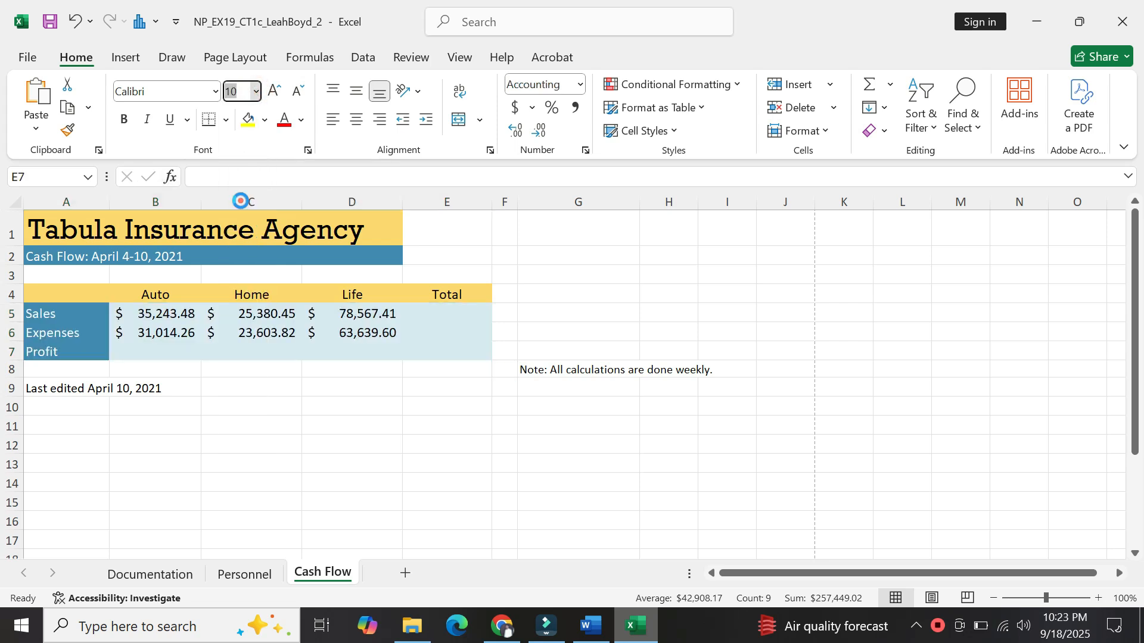
left_click(592, 627)
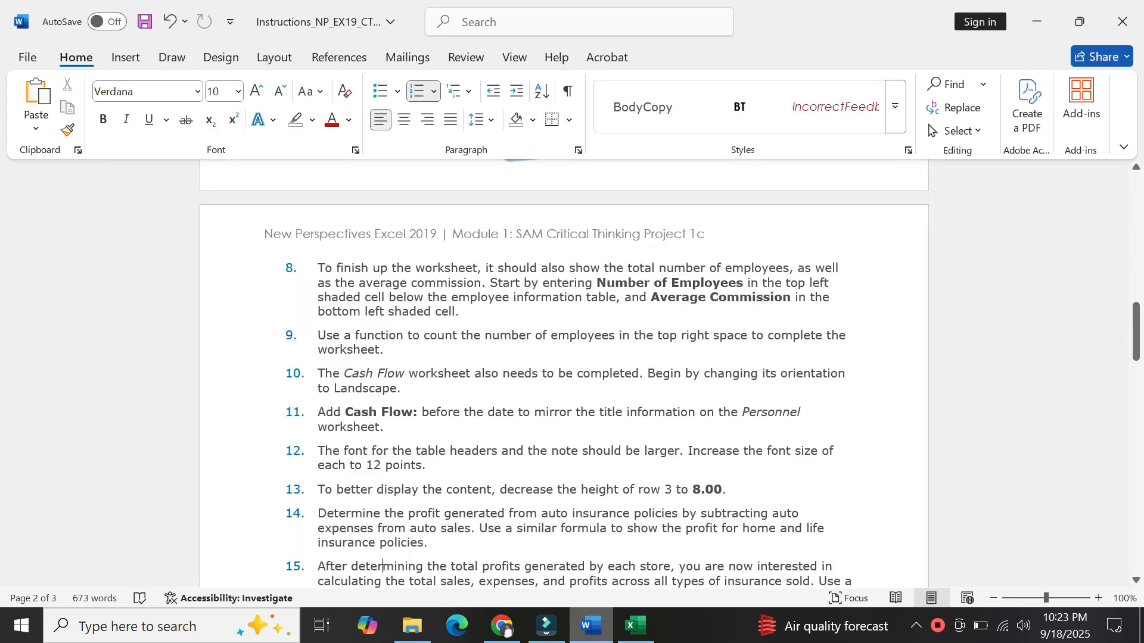
Read the Word instructions through step 19, then return to the Cash Flow sheet in Excel.
scroll(391, 581, "down", 3)
scroll(391, 580, "down", 2)
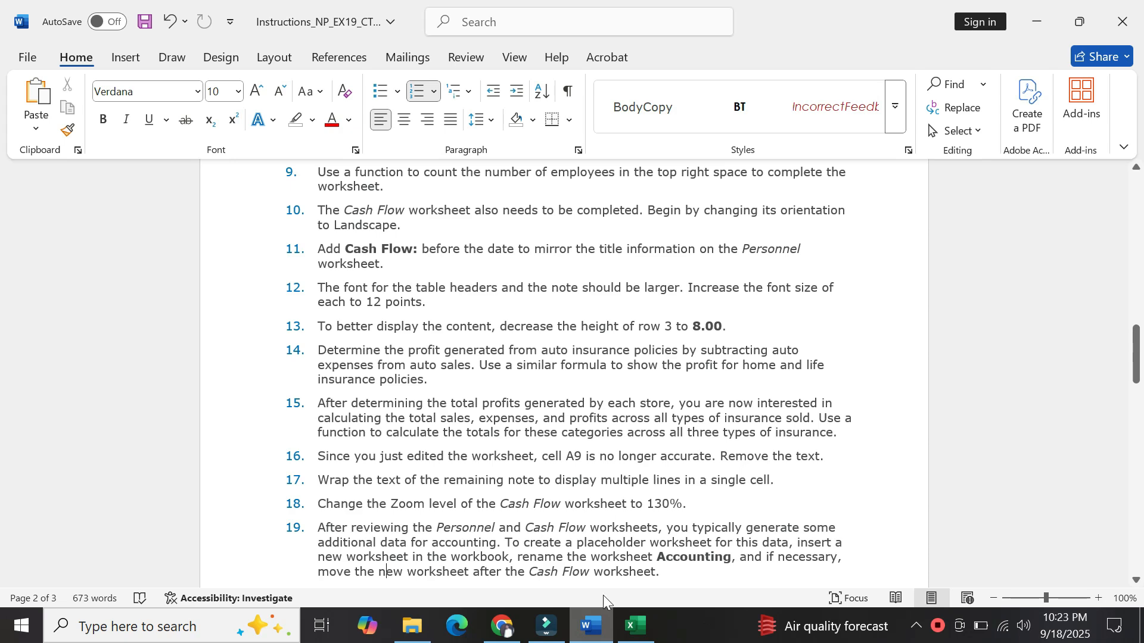
left_click(646, 634)
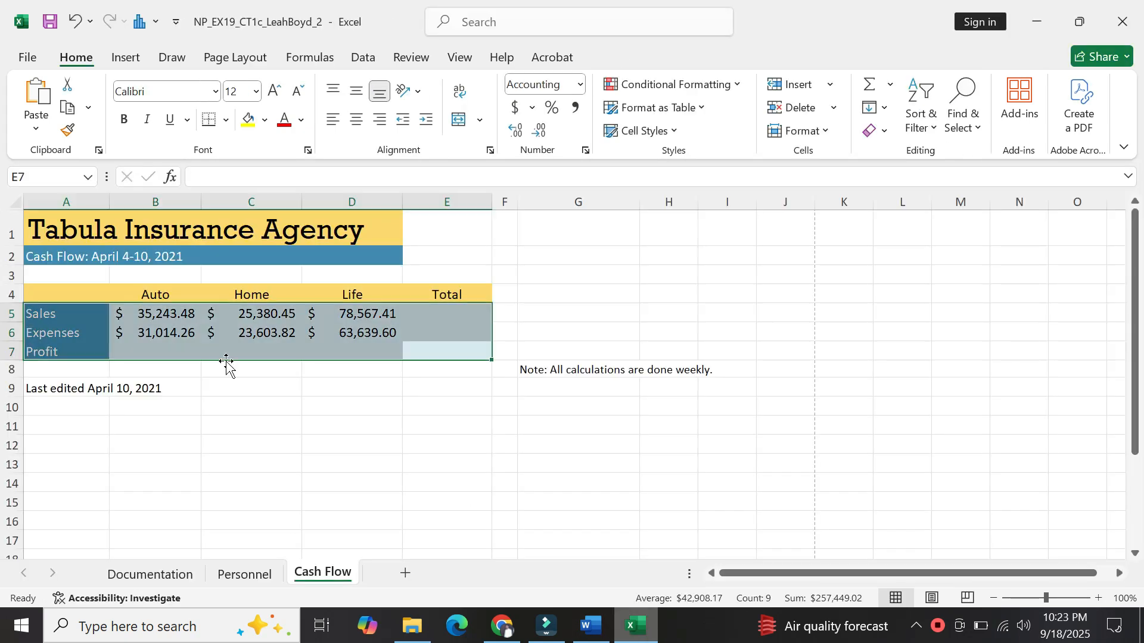
Set the height of row 3 on the Cash Flow sheet to 3.
left_click(12, 275)
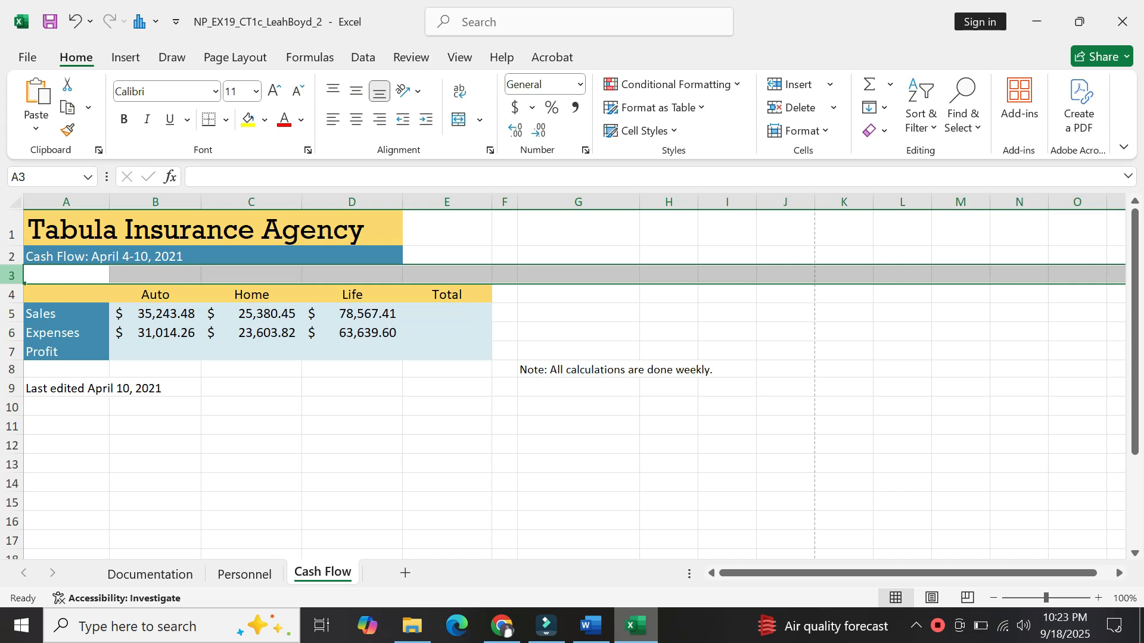
right_click(16, 277)
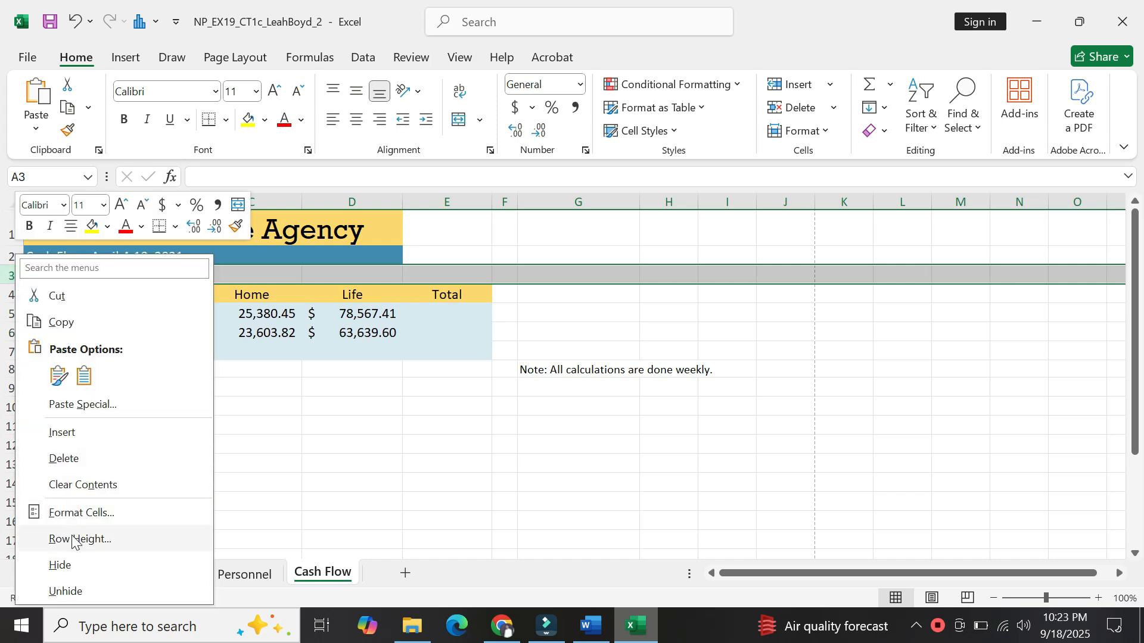
left_click(72, 539)
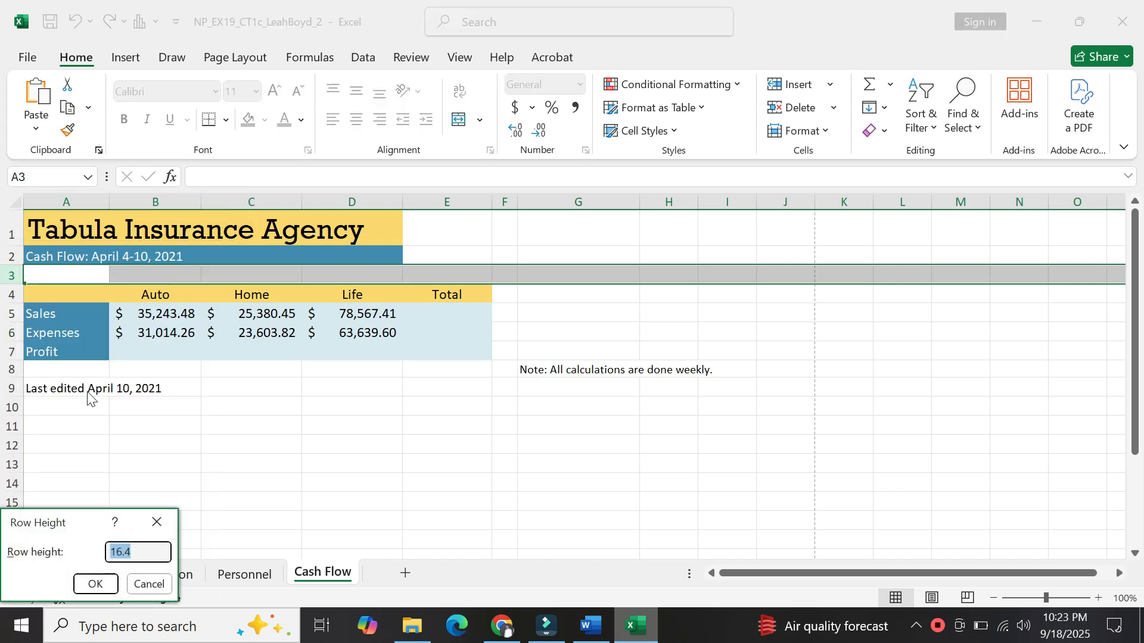
type("3")
left_click(96, 582)
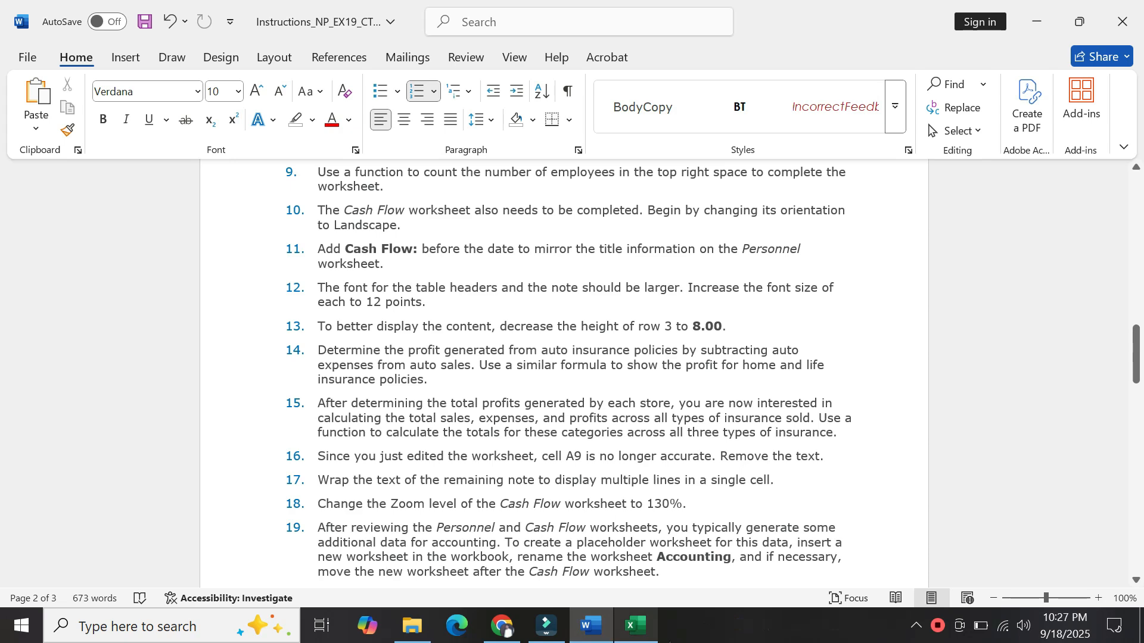
left_click(637, 627)
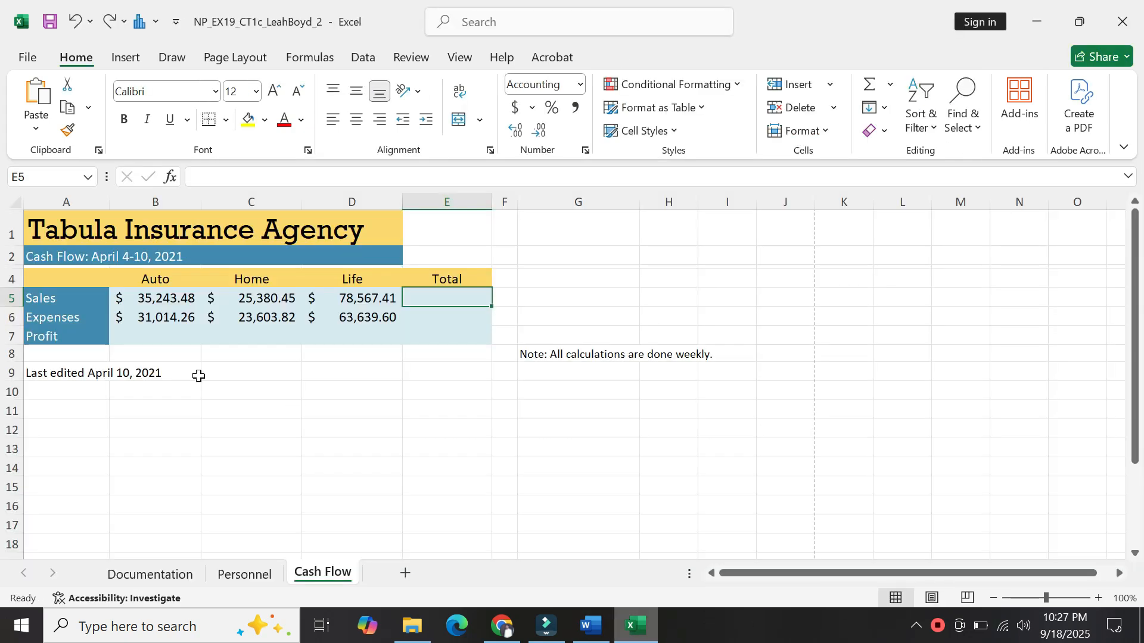
Enter the Auto profit formula =(B5-B6) in B7, giving $4,229.22.
left_click(165, 337)
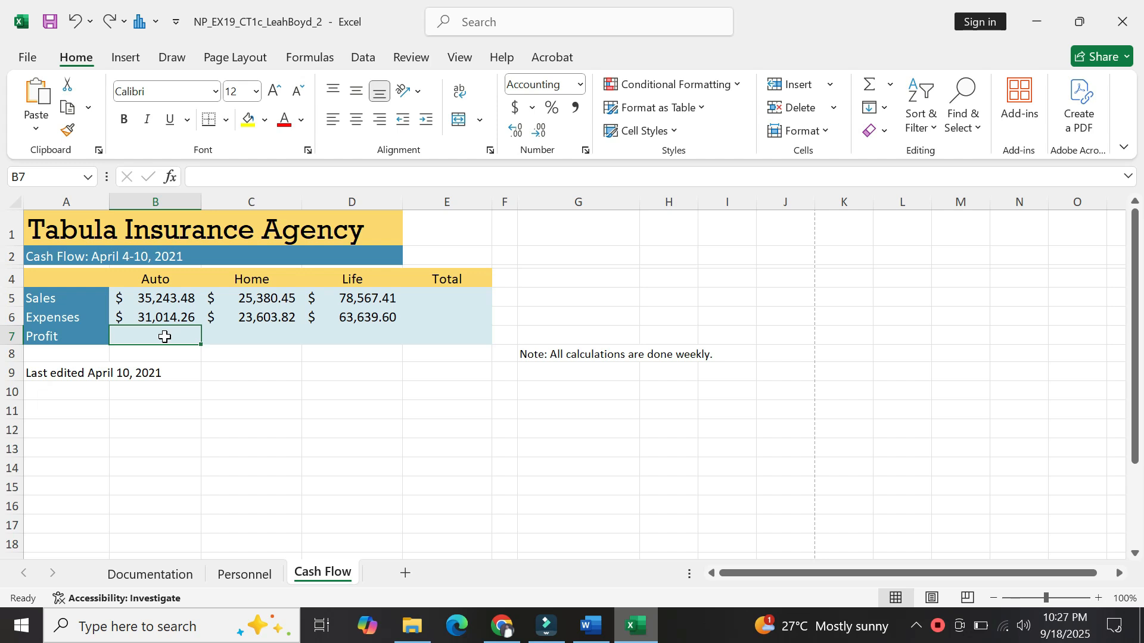
type("+")
key("Escape")
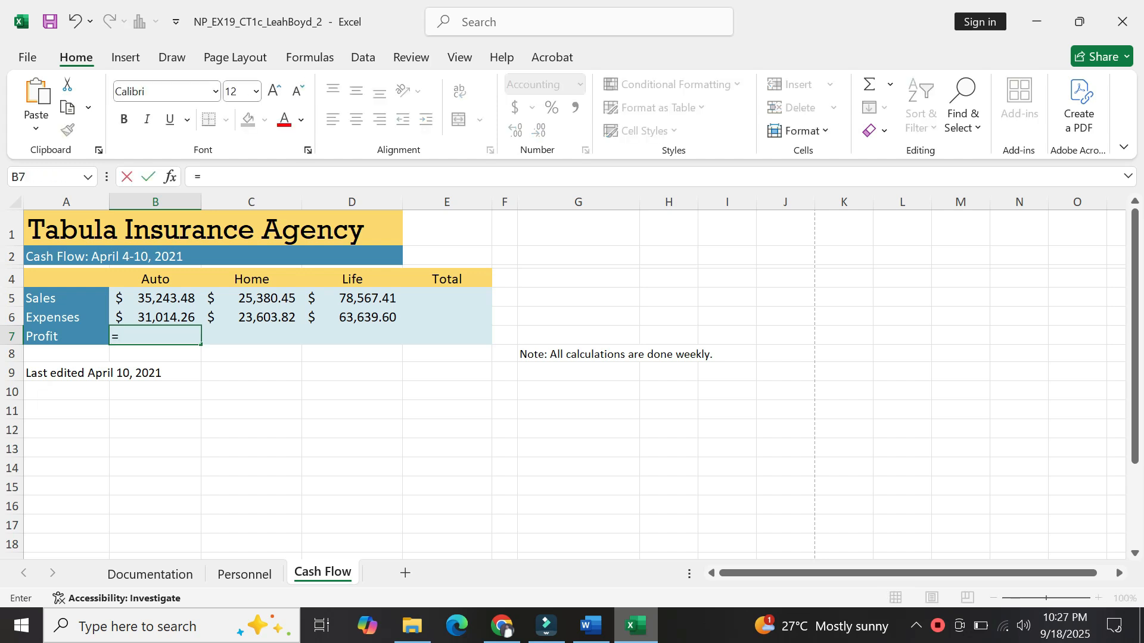
type("=(")
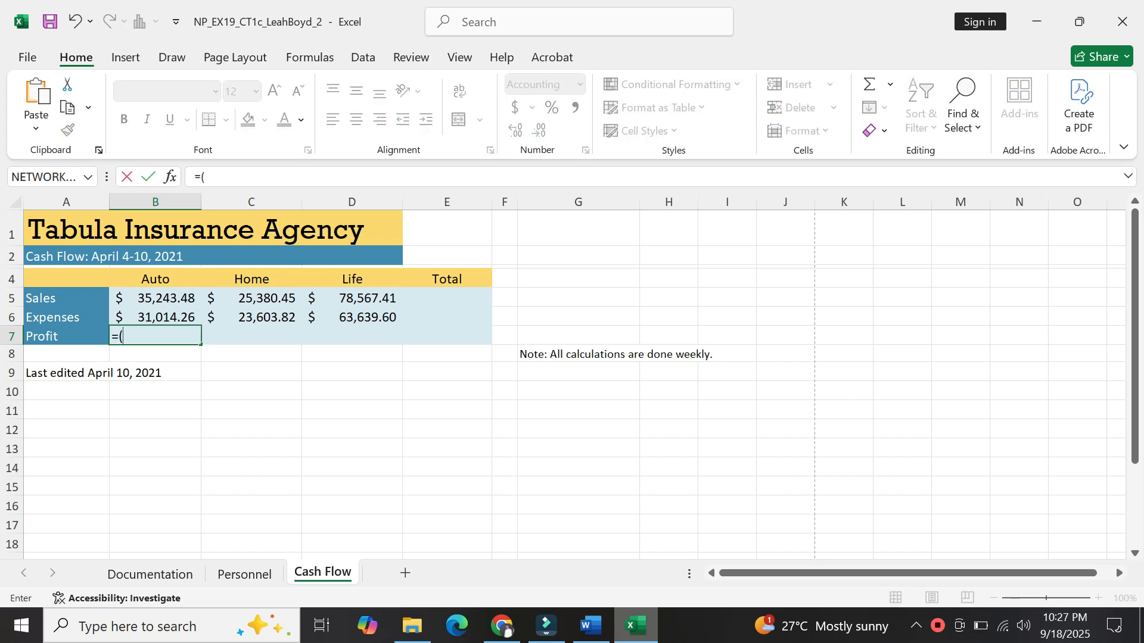
left_click(149, 299)
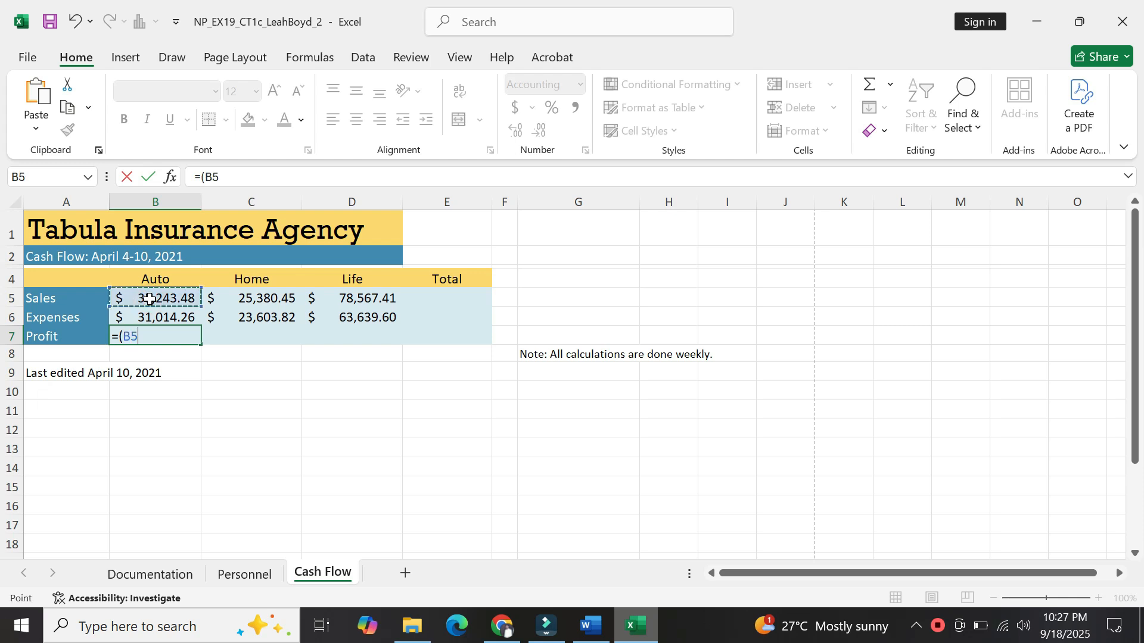
type("-")
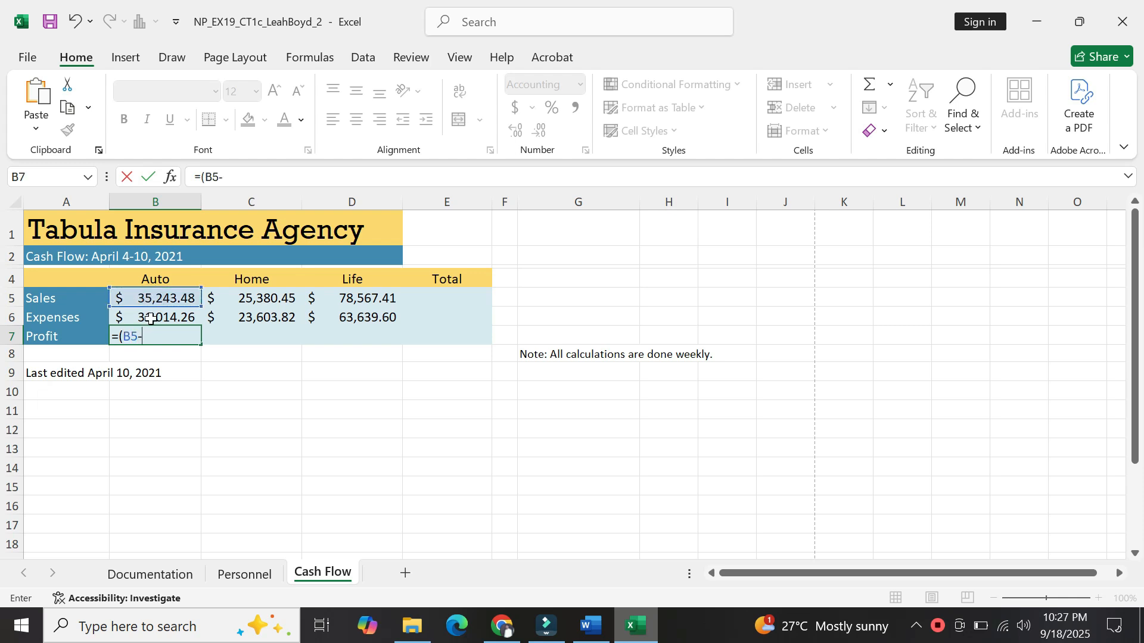
left_click(150, 318)
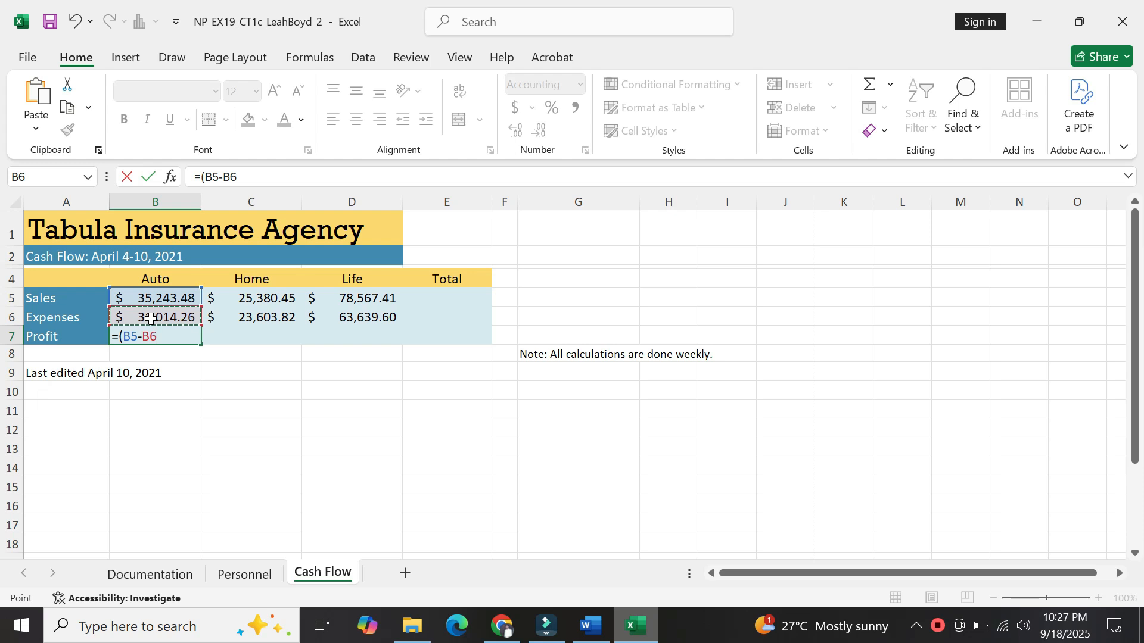
type(")")
key("Return")
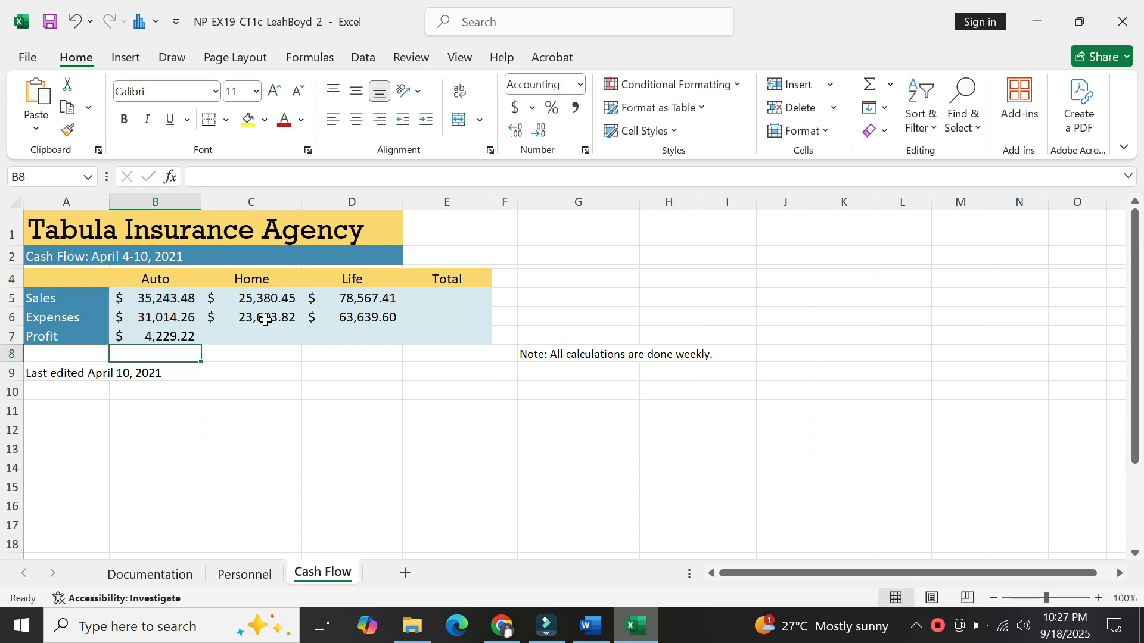
Enter the Home profit formula =(C5-C6) in C7, giving $1,776.63.
left_click(265, 338)
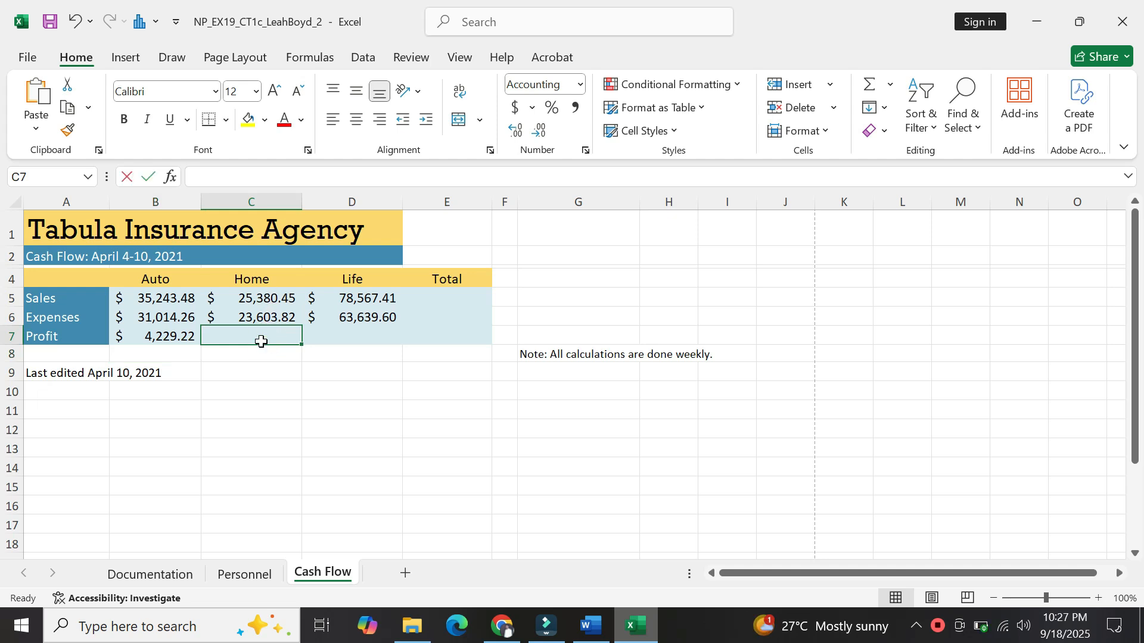
type("=(")
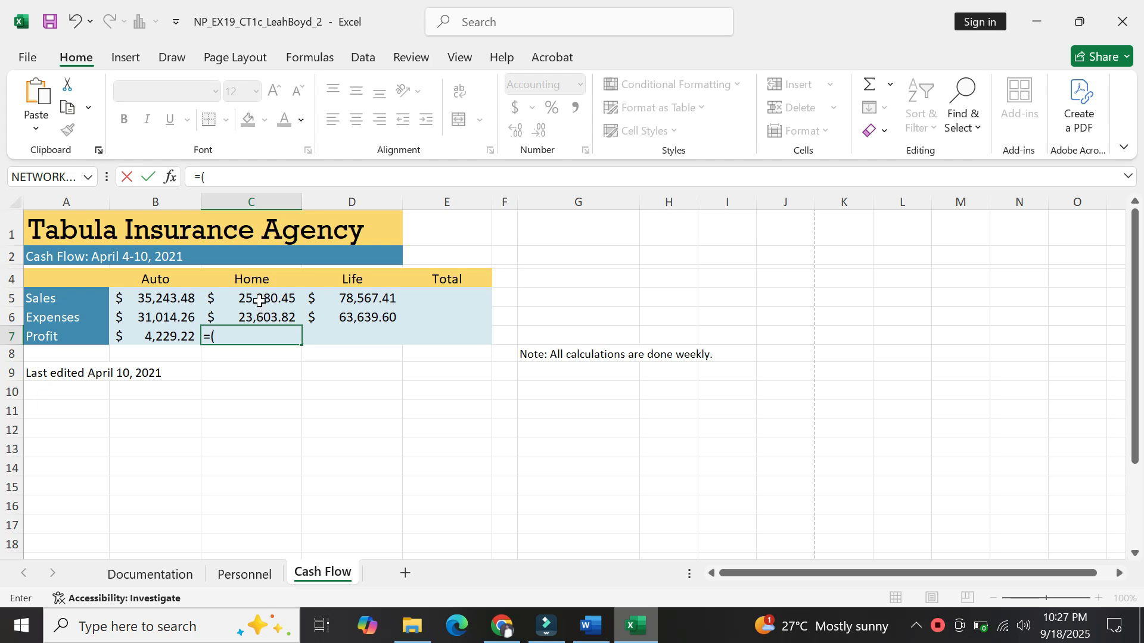
left_click(259, 299)
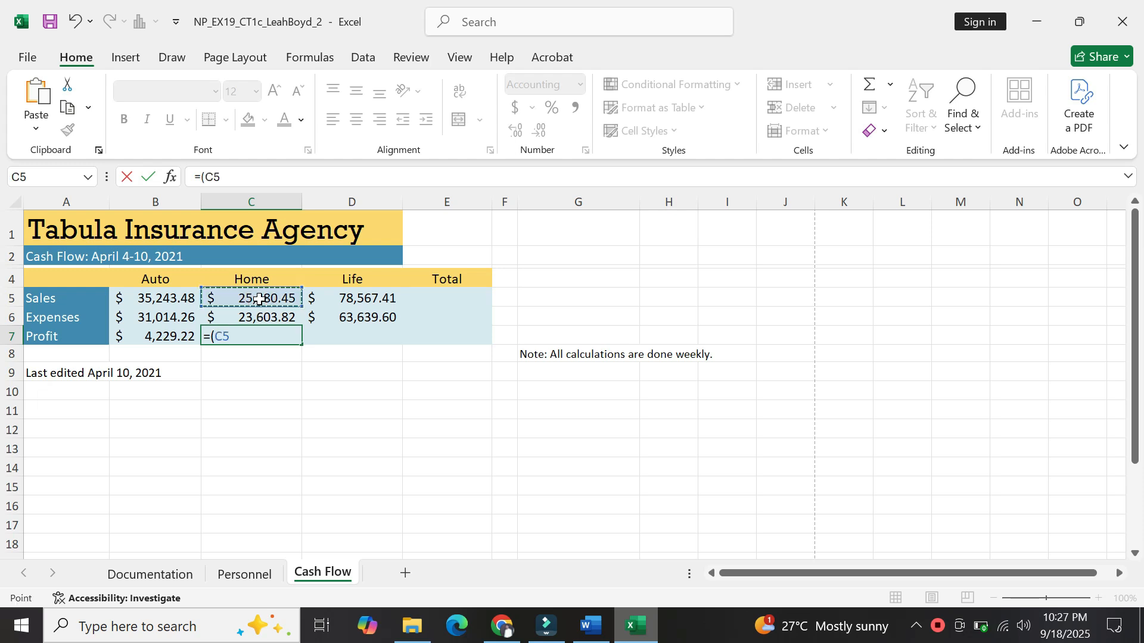
type("-")
left_click(250, 318)
type(")")
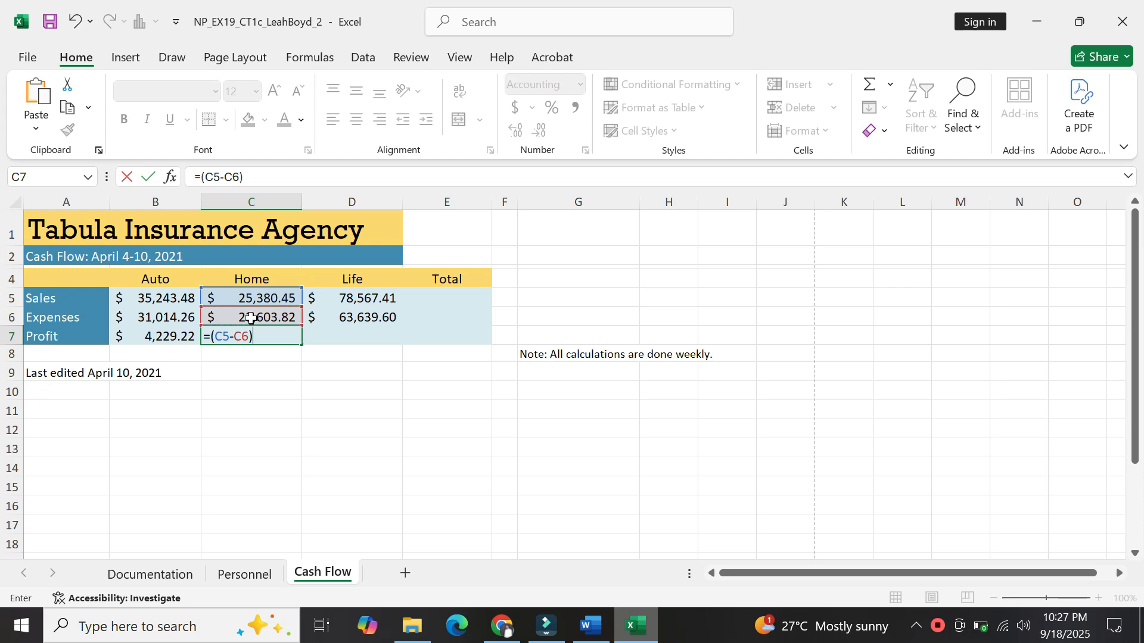
key("Return")
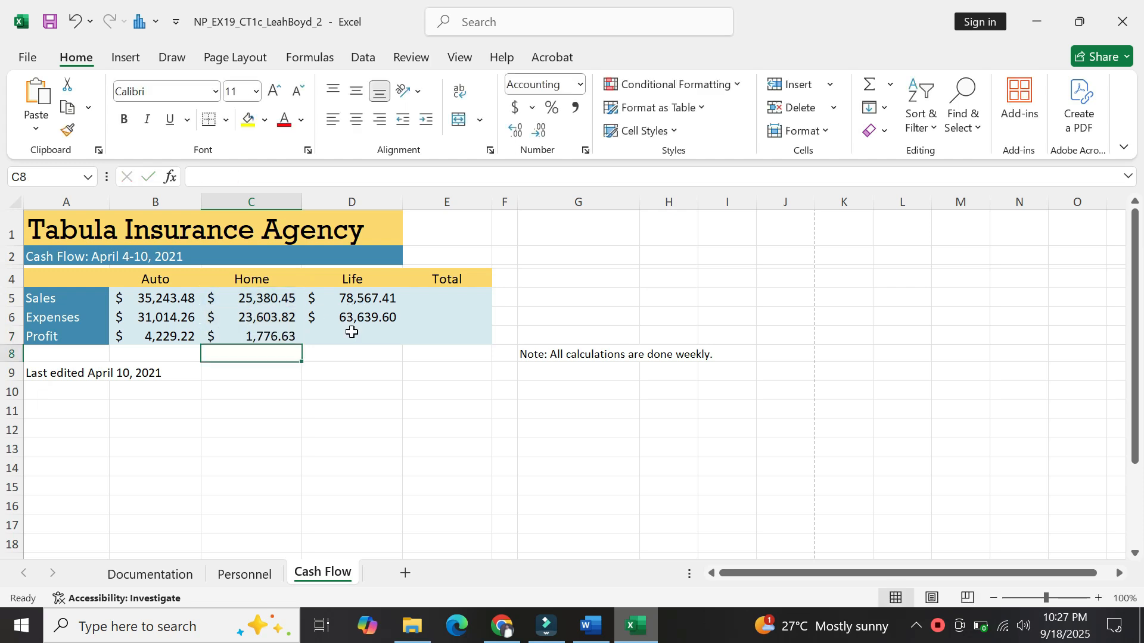
Enter the Life profit formula =(D5-D6) in D7, giving $14,927.81.
left_click(352, 335)
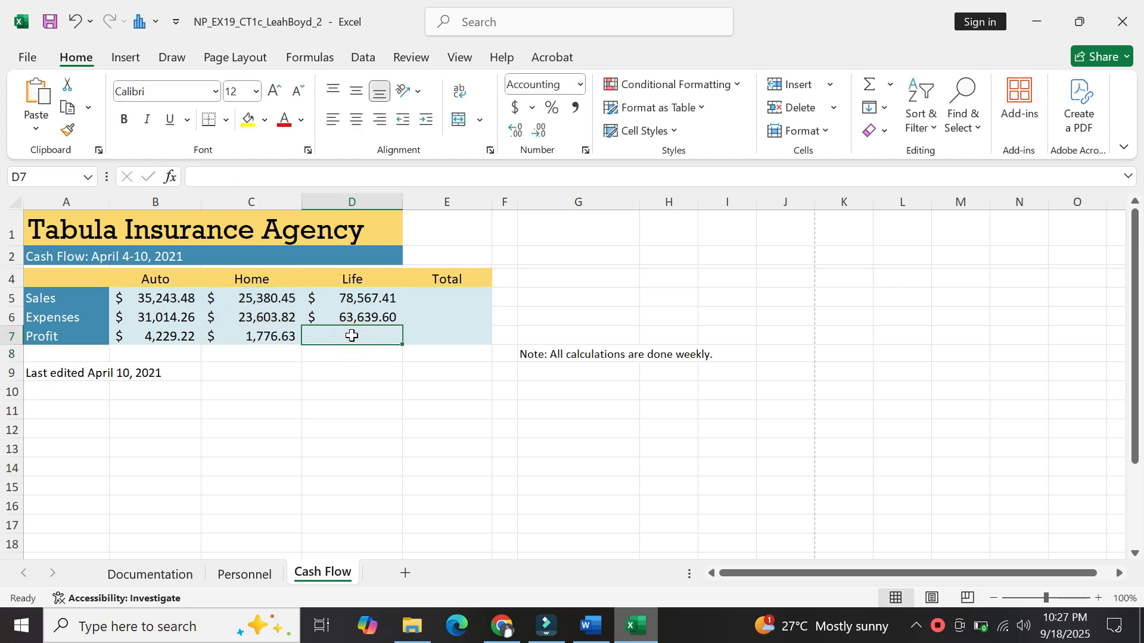
type("=")
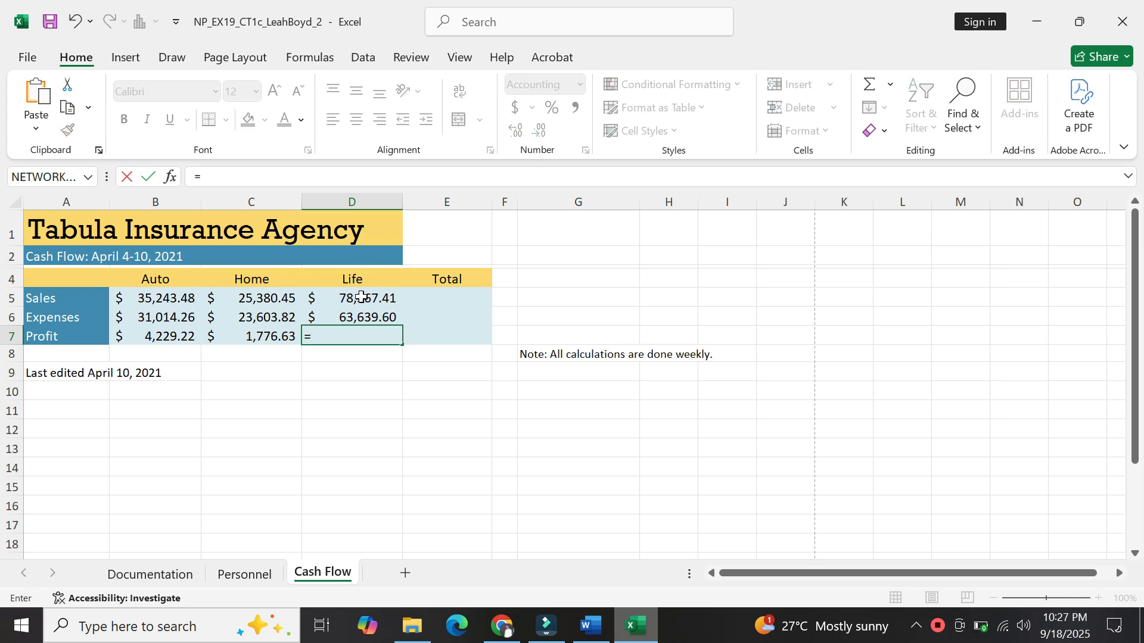
type("9")
key("BackSpace")
type("(")
left_click(362, 297)
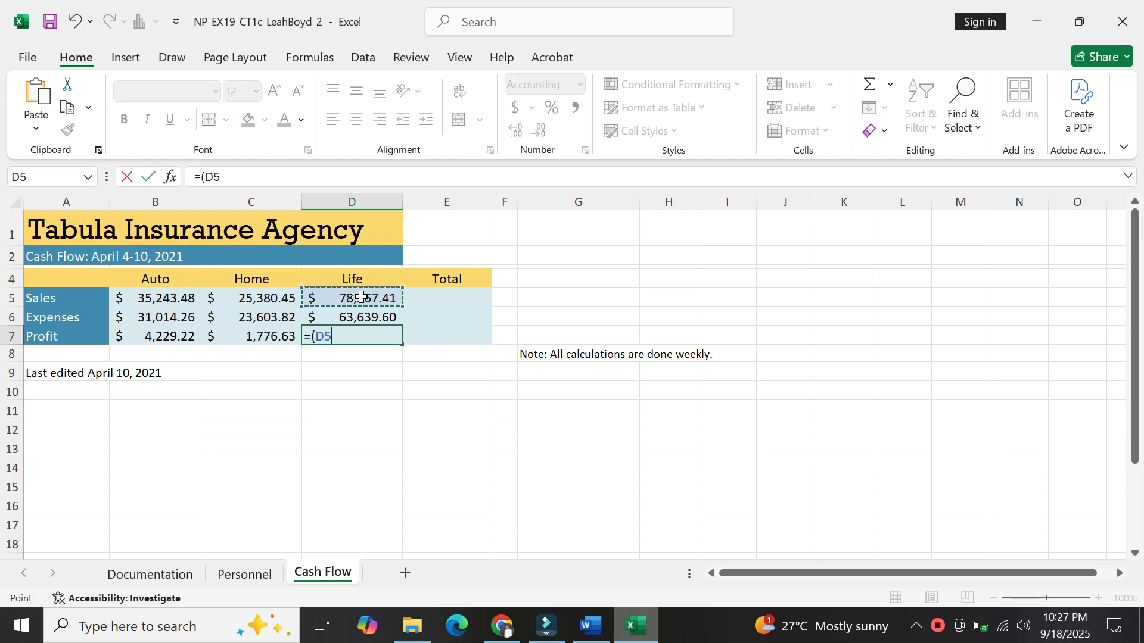
type("-")
left_click(363, 318)
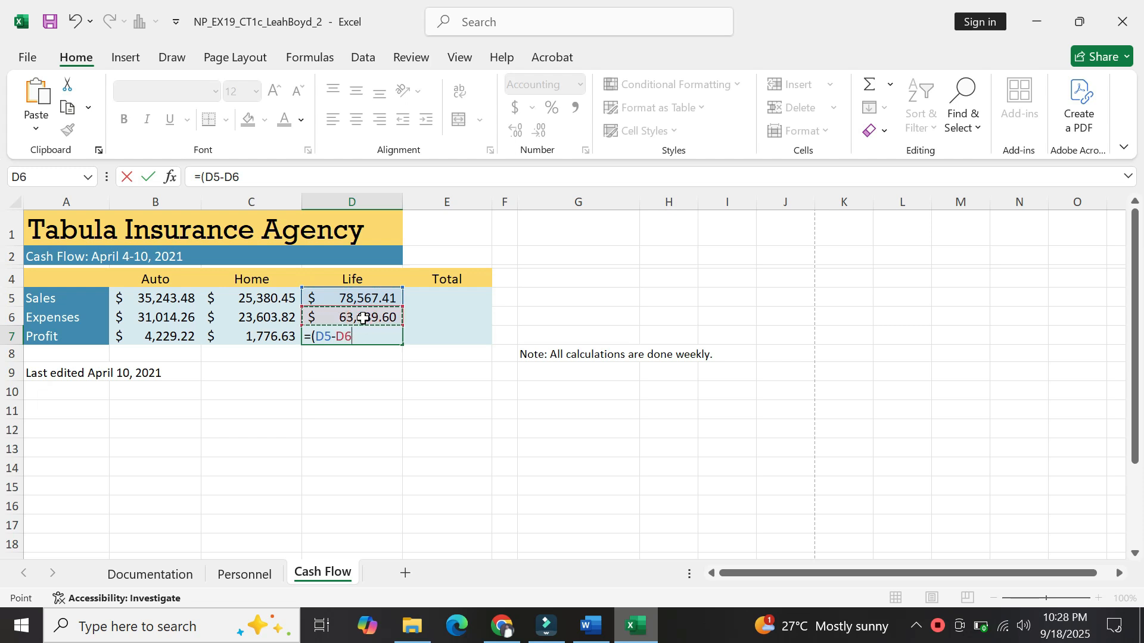
type(")")
key("Return")
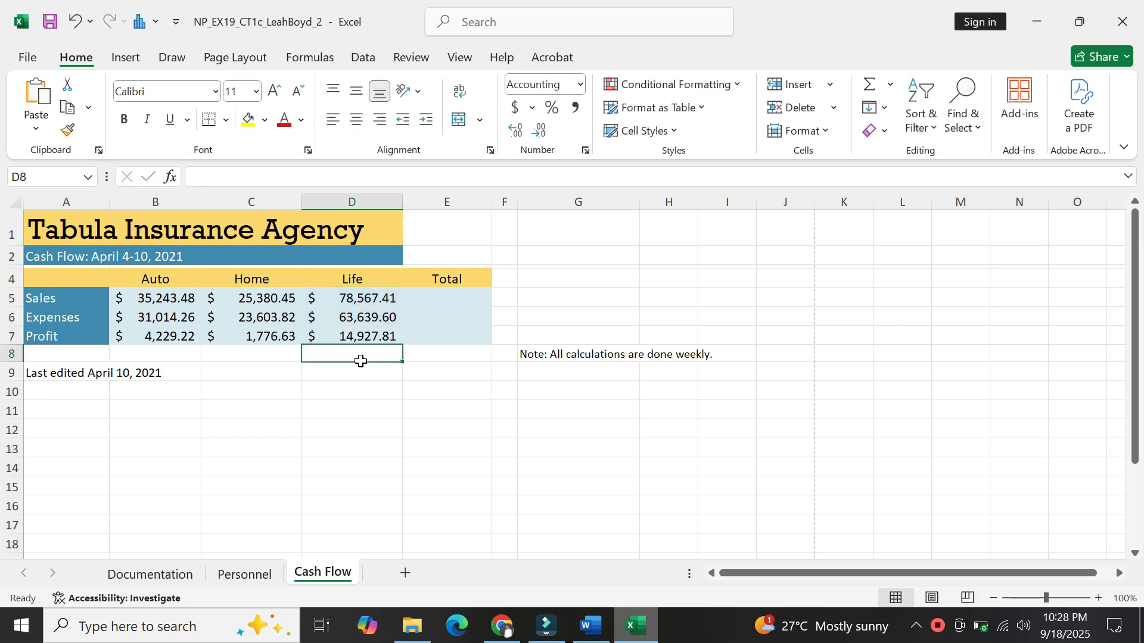
left_click(590, 630)
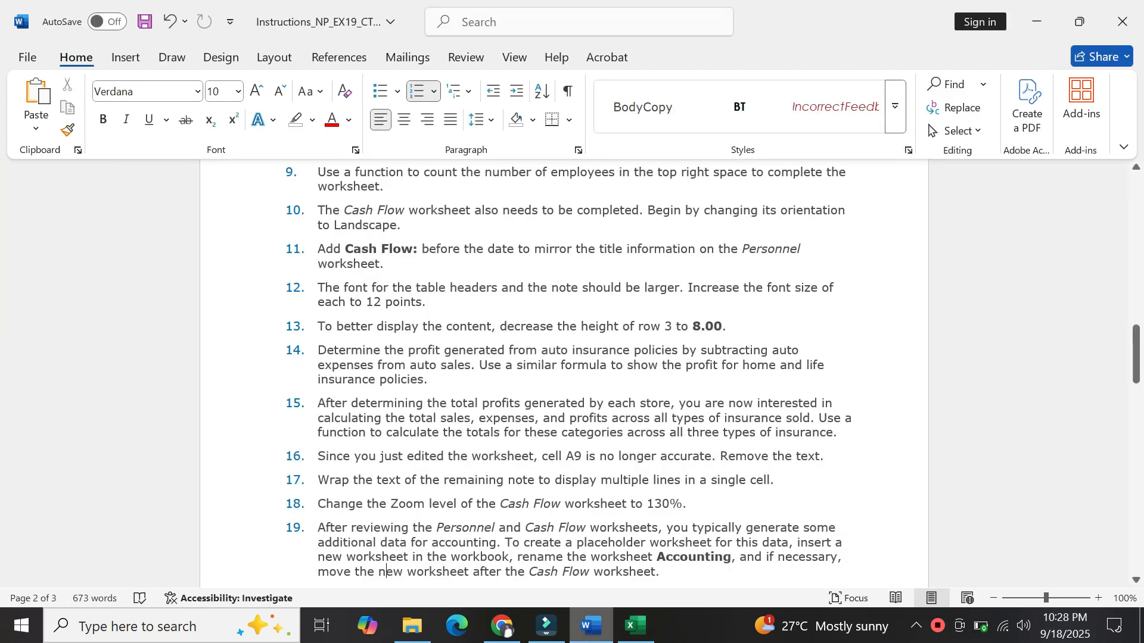
left_click(447, 379)
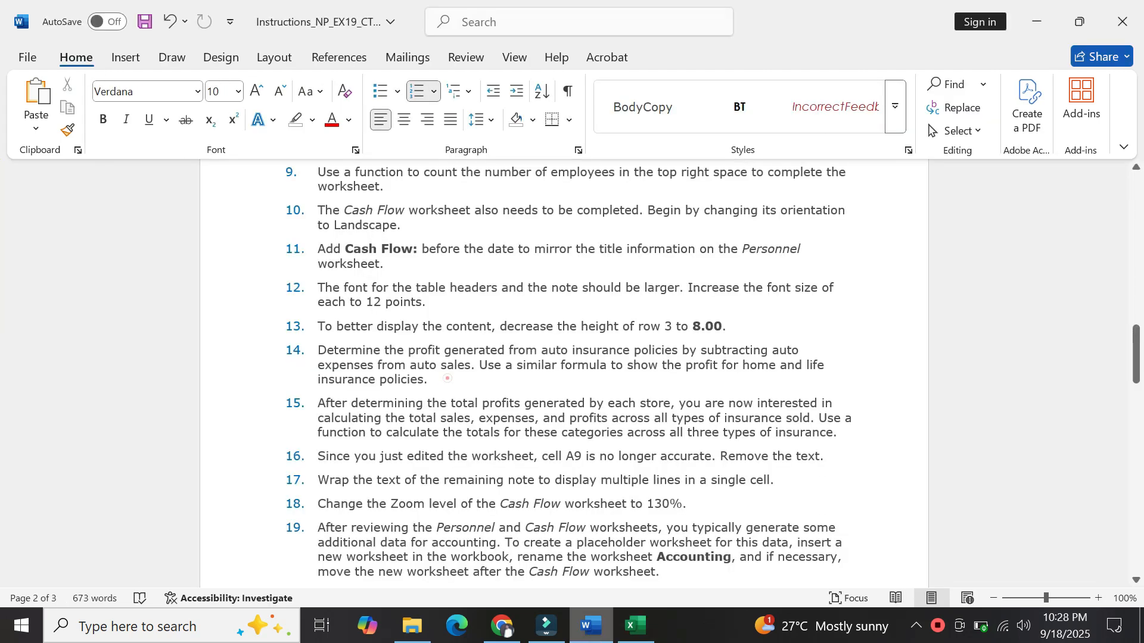